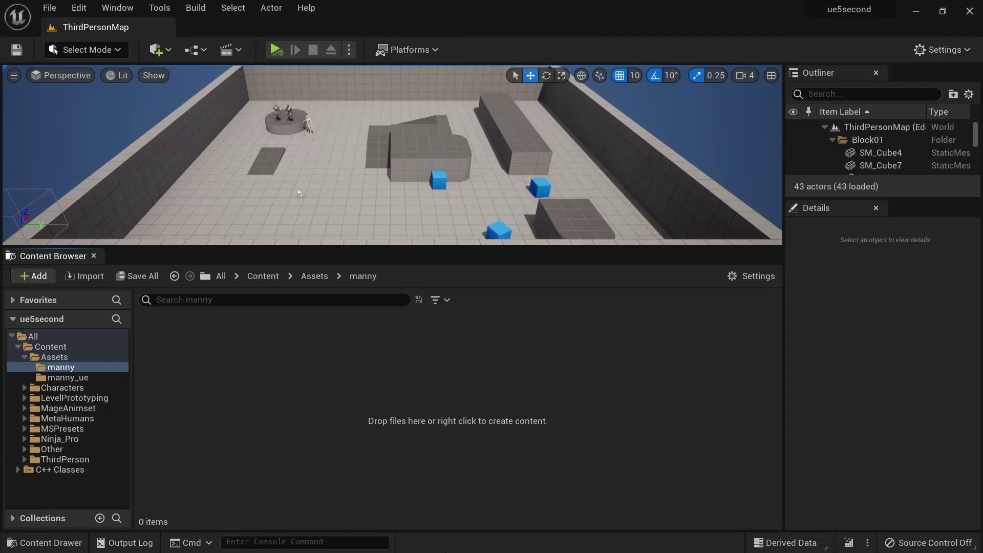
Import uefy25_manny89.fbx into the manny folder as a skeletal mesh with no existing skeleton assigned
click(84, 276)
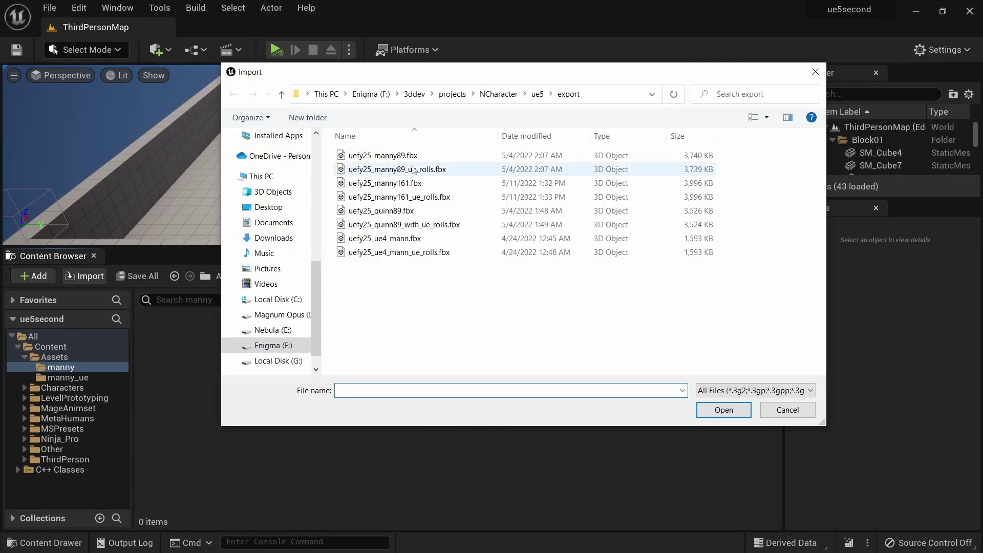
click(429, 158)
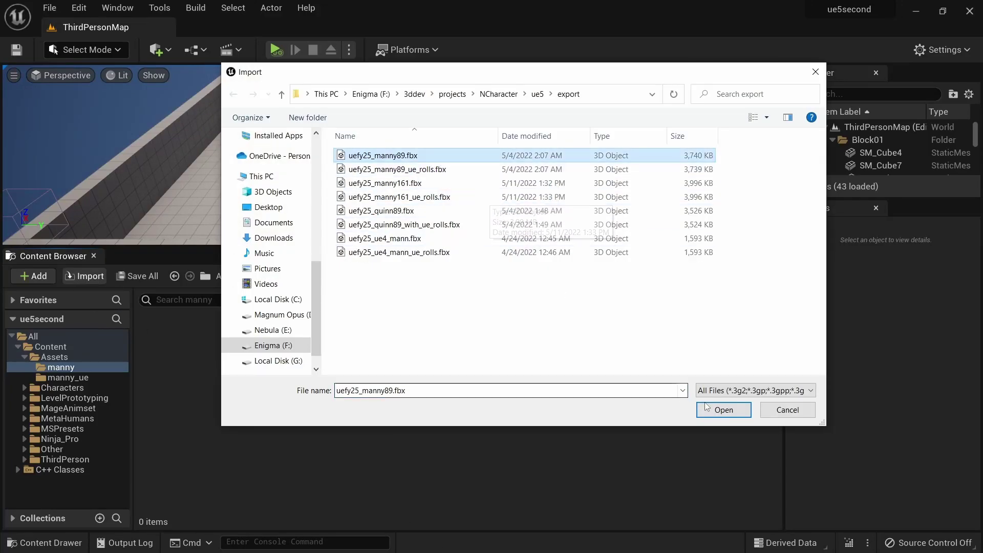
click(723, 410)
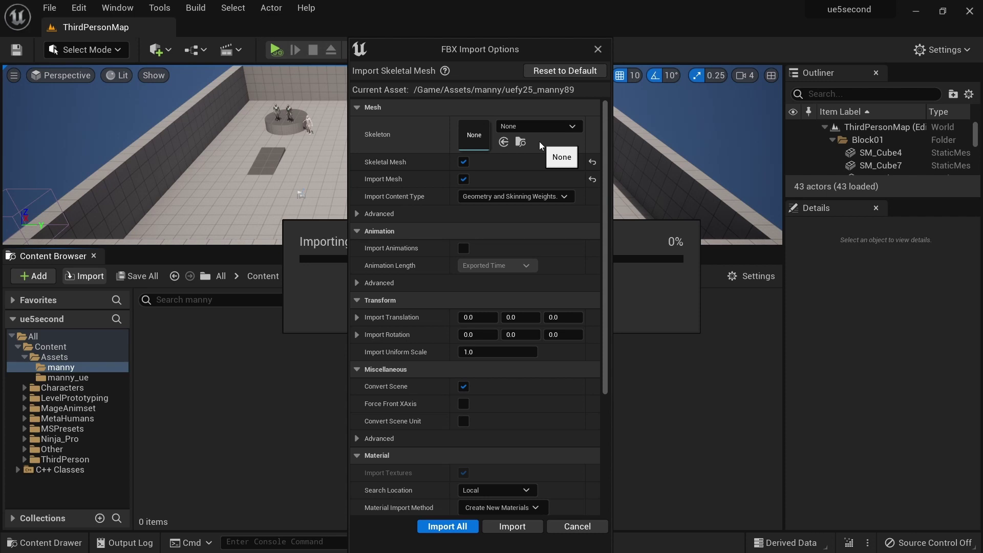
click(527, 126)
click(528, 126)
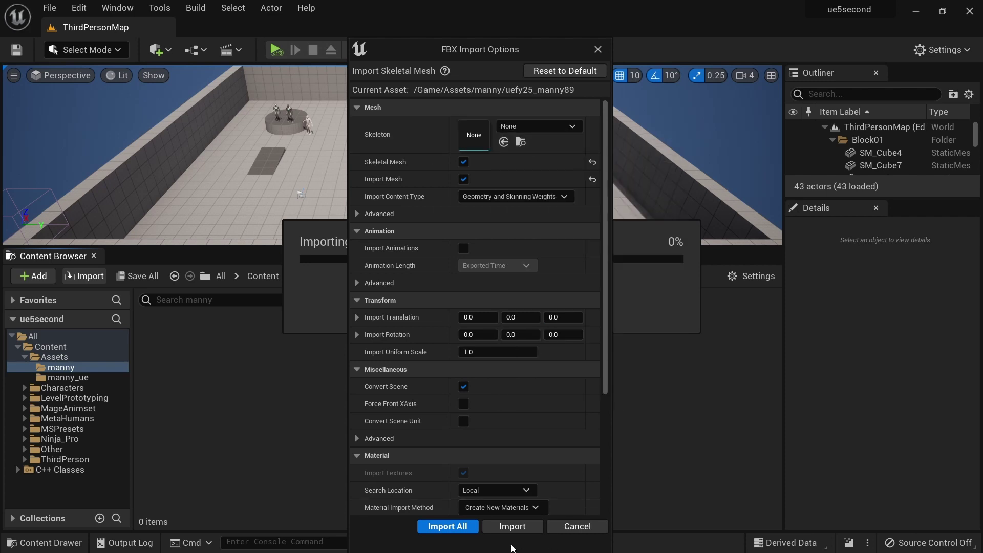
click(511, 526)
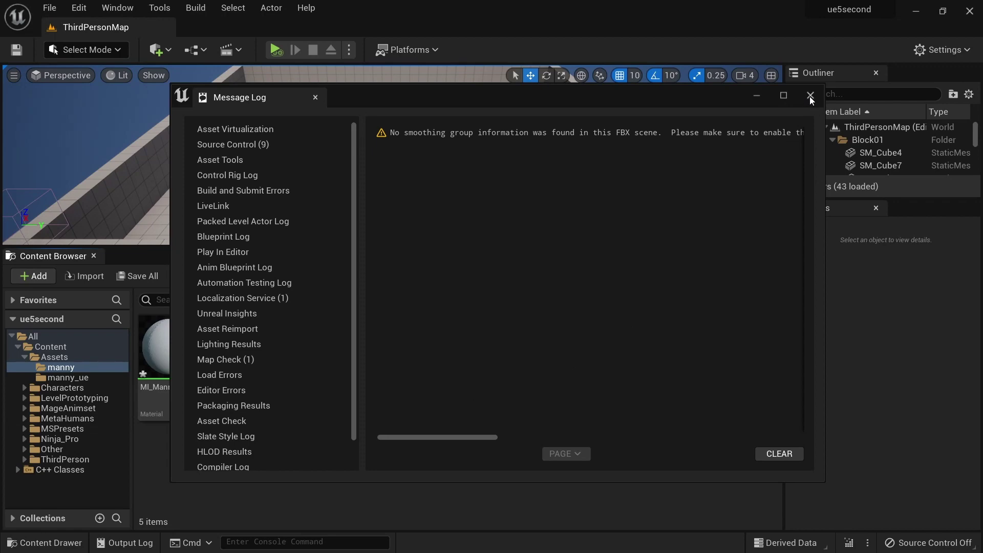
click(810, 97)
Inspect the imported uefy25_manny89 skeletal mesh and its skeleton's bone hierarchy, closing both editors when done
double_click(309, 368)
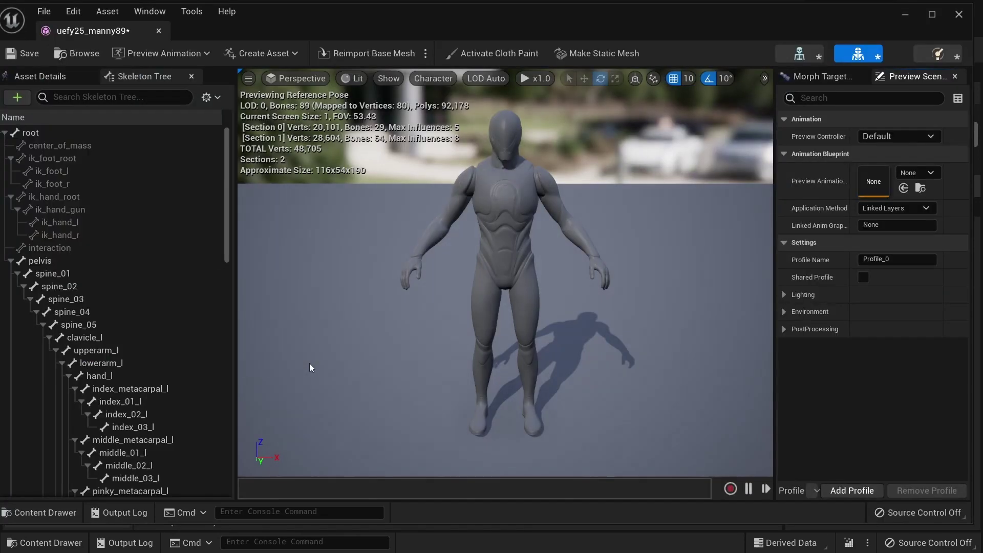
click(794, 54)
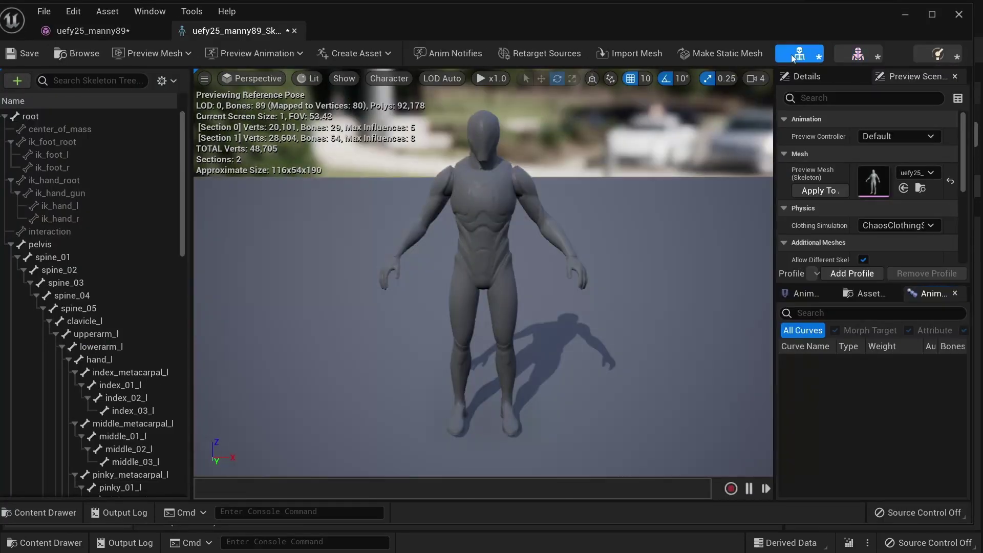
mouse_move(182, 160)
mouse_down()
mouse_move(173, 415)
mouse_move(189, 145)
mouse_up()
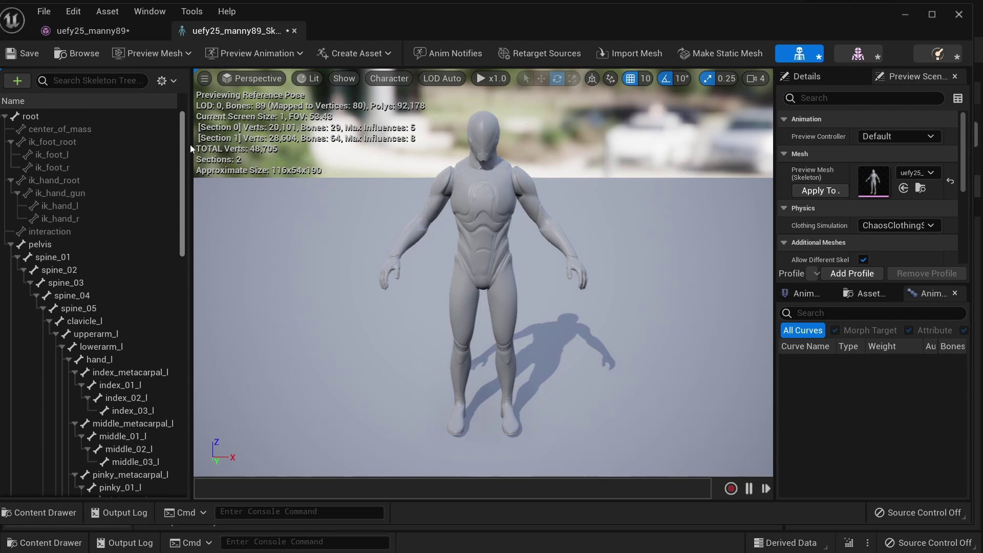
click(294, 31)
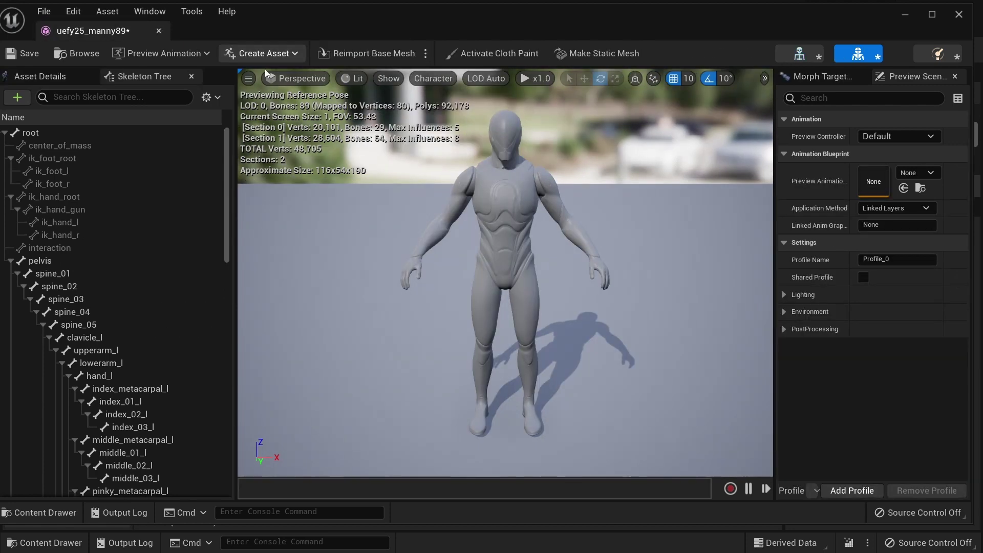
click(159, 32)
click(377, 446)
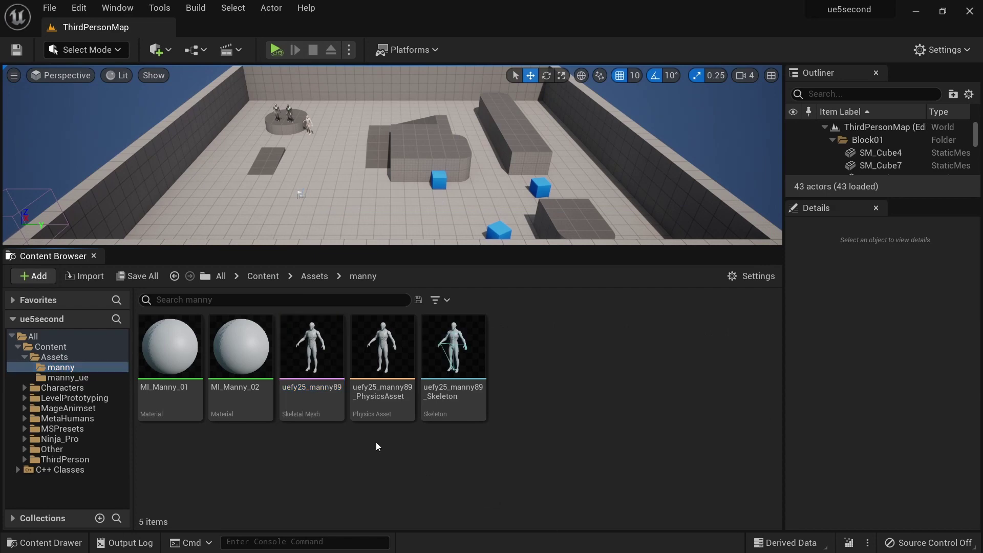
Create a subfolder named Rigs inside the manny folder
right_click(72, 369)
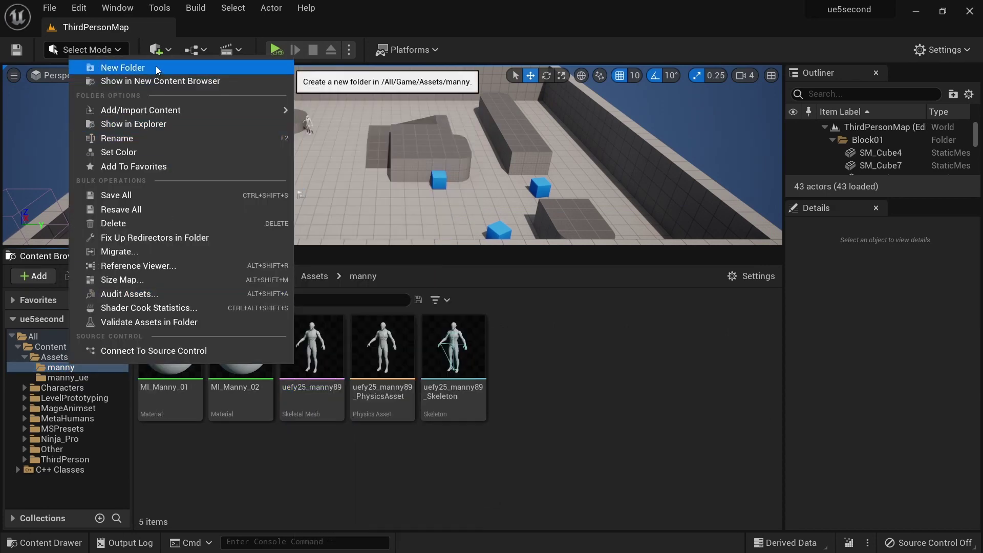
click(156, 66)
text(Rigs)
key(Return)
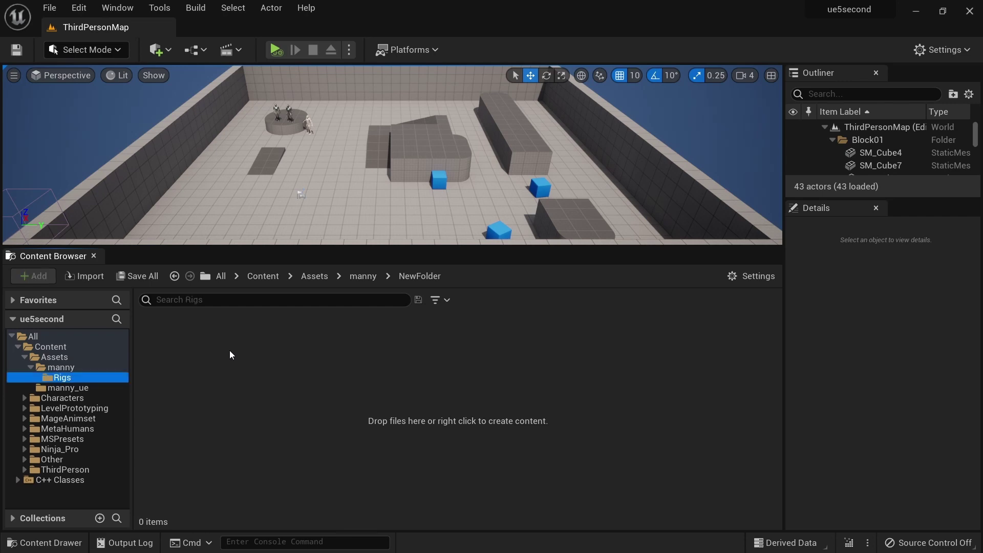
click(464, 525)
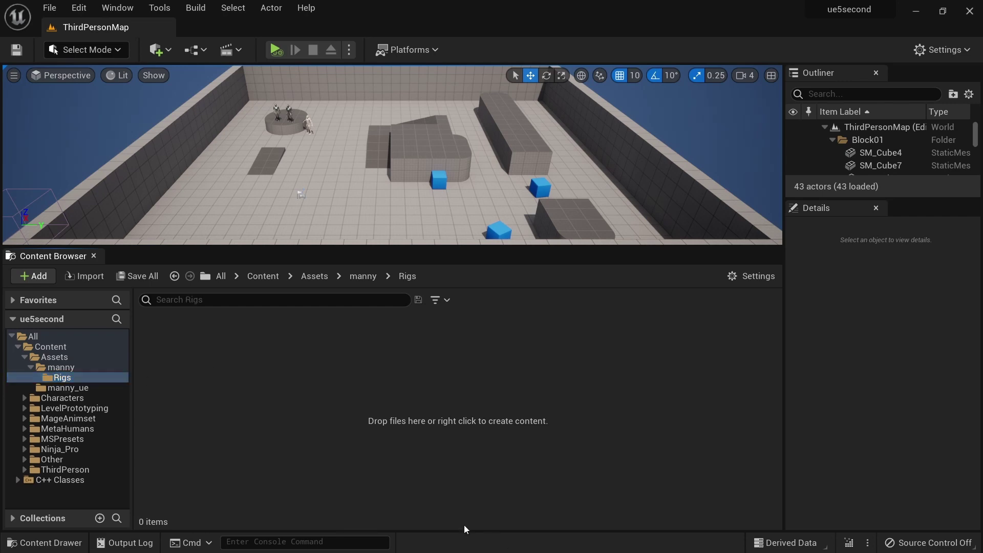
Create a Control Rig asset in the Rigs folder and name it Manny89ControlRig
right_click(219, 351)
mouse_move(273, 342)
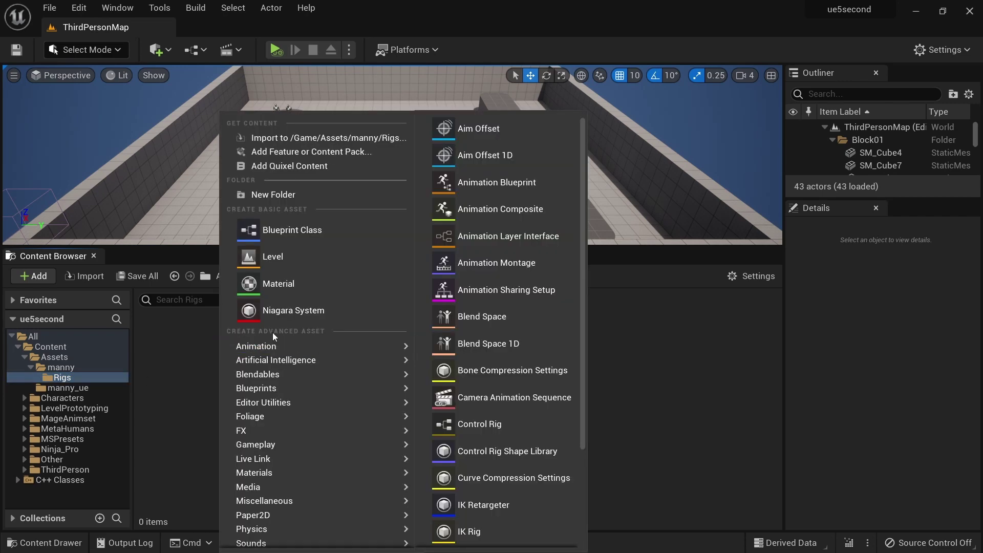
click(480, 424)
click(463, 206)
click(523, 398)
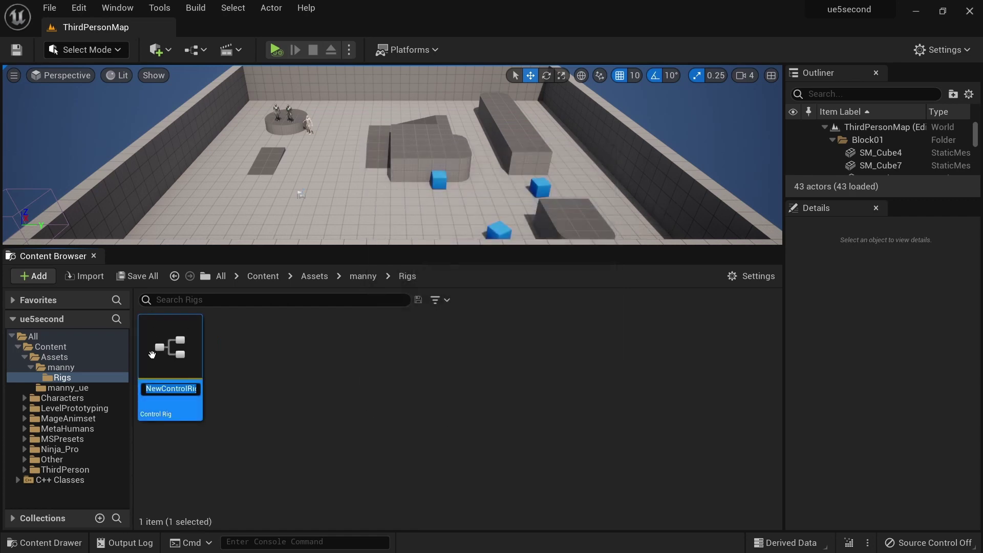
text(Manny89)
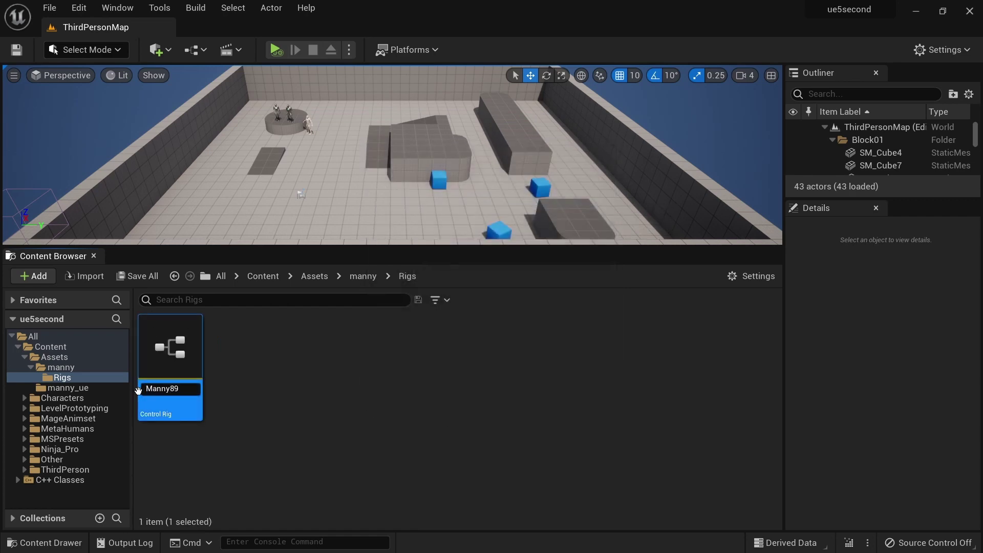
text(ControlRig)
key(Return)
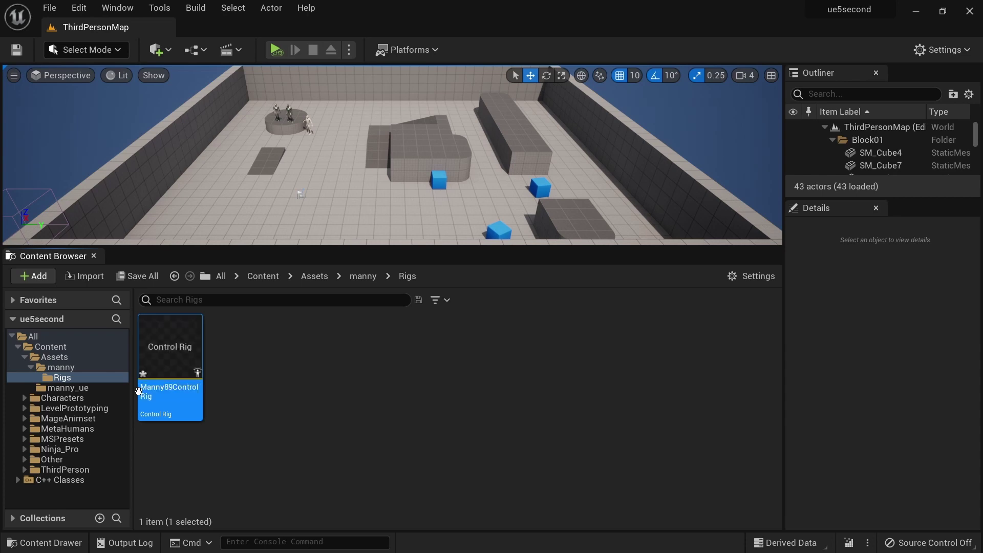
Create an Animation Blueprint for uefy25_manny89_Skeleton in the Rigs folder and name it Manny89_Post_Process_Anim_Blueprint
right_click(235, 377)
mouse_move(286, 346)
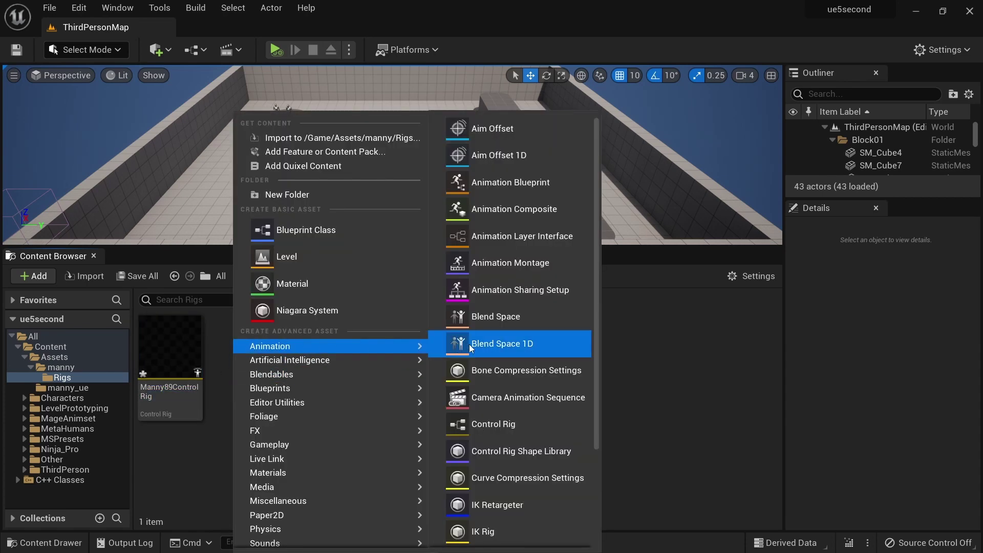
click(511, 183)
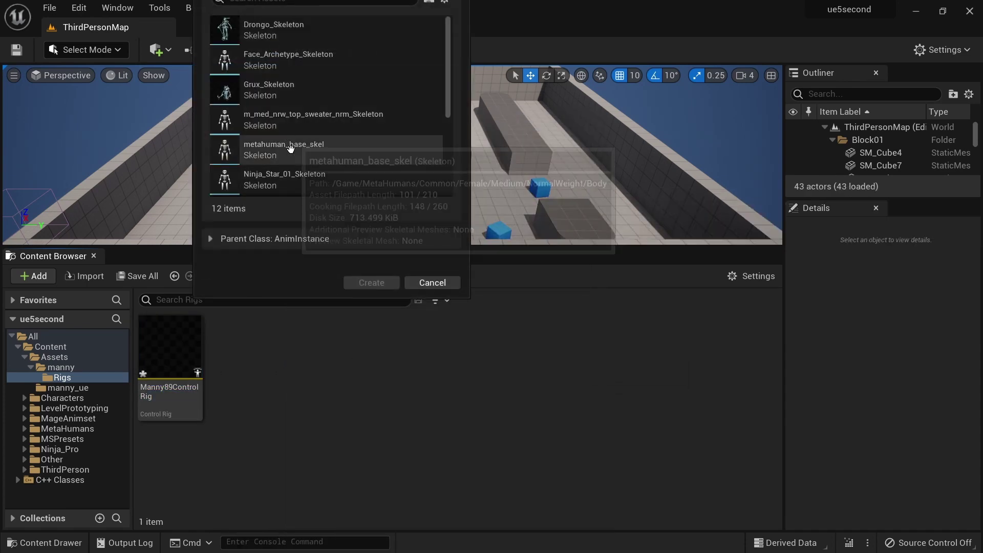
drag(448, 101, 447, 201)
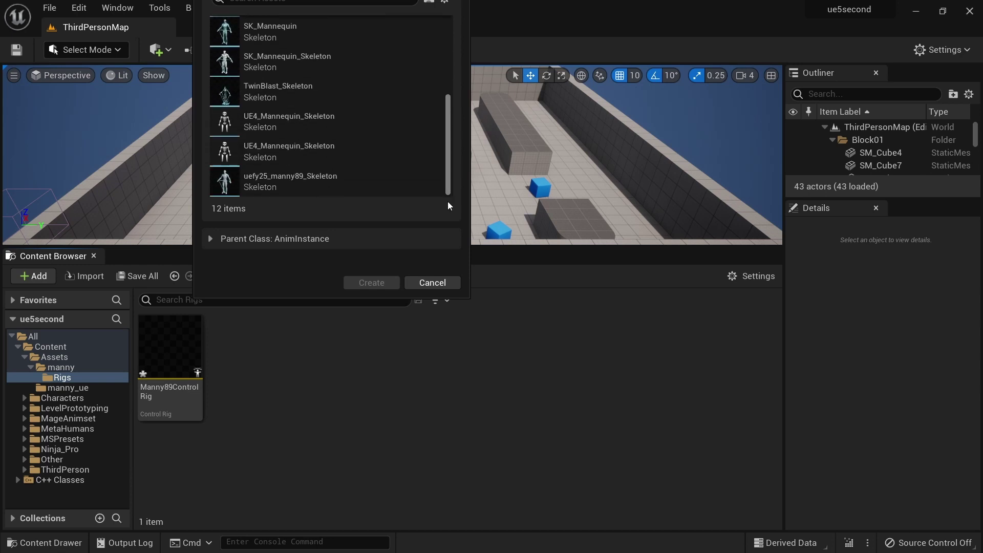
click(282, 188)
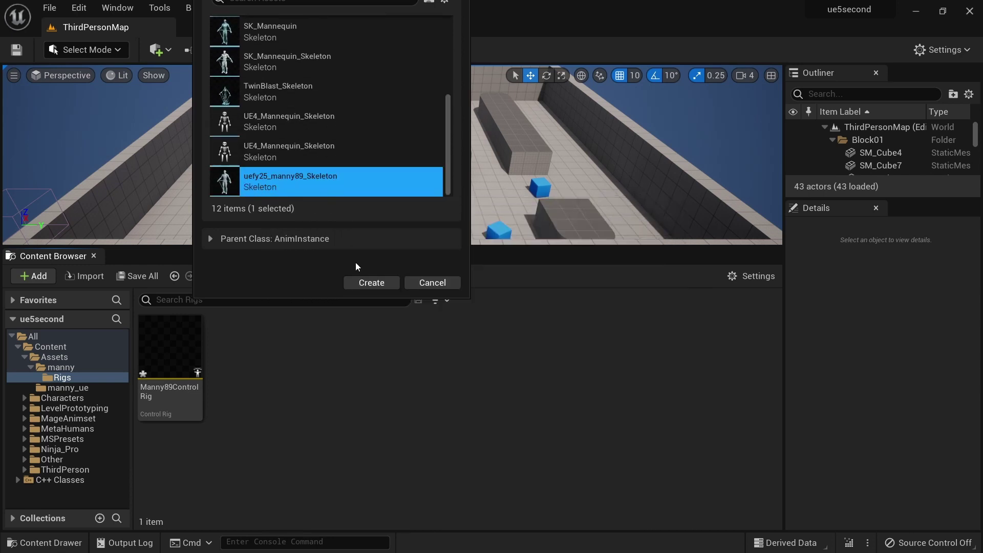
click(372, 281)
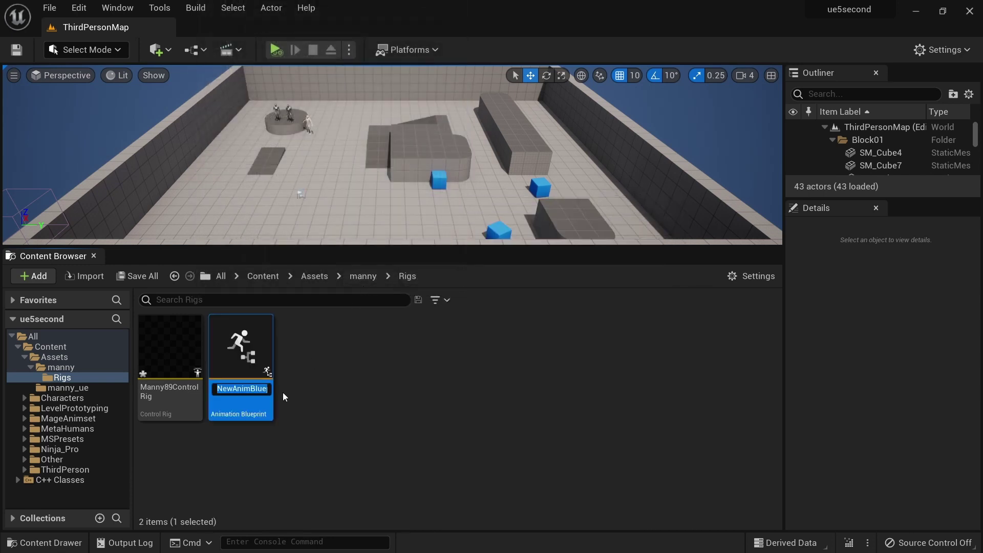
text(Manny89)
text(_Post_Pro)
text(cess_Anim…)
text(Blu)
text(eprint)
key(Return)
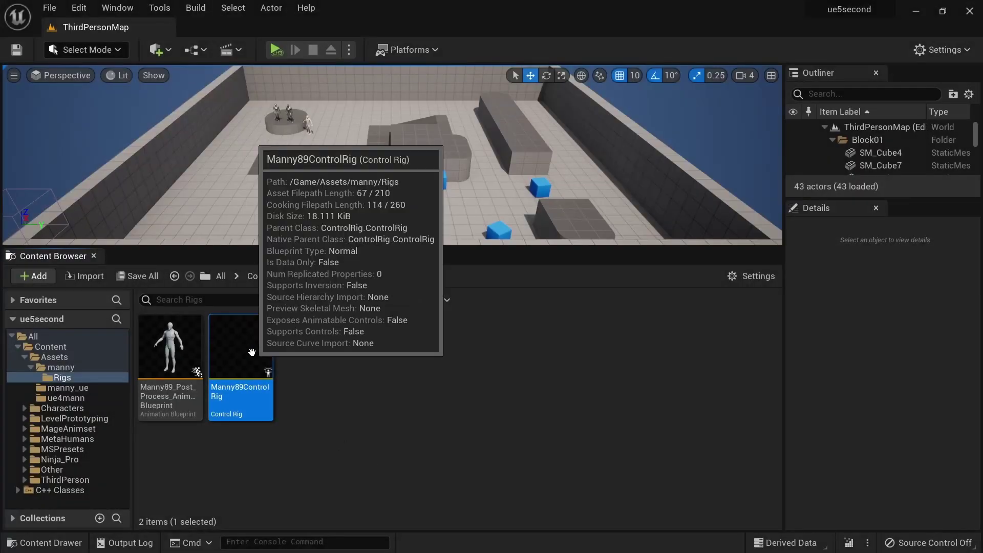
Open Manny89ControlRig and import its bone hierarchy from the uefy25_manny89 skeletal mesh
double_click(251, 353)
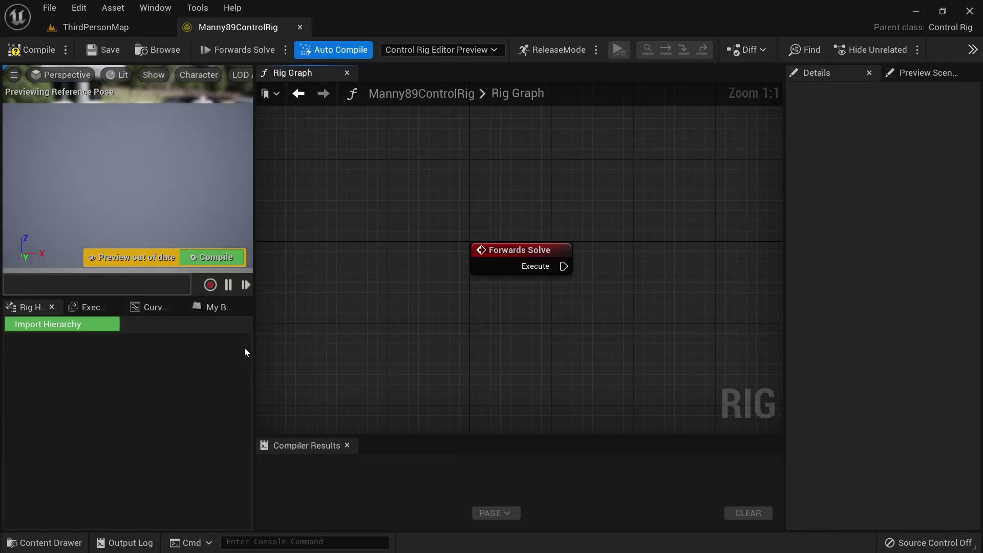
click(38, 325)
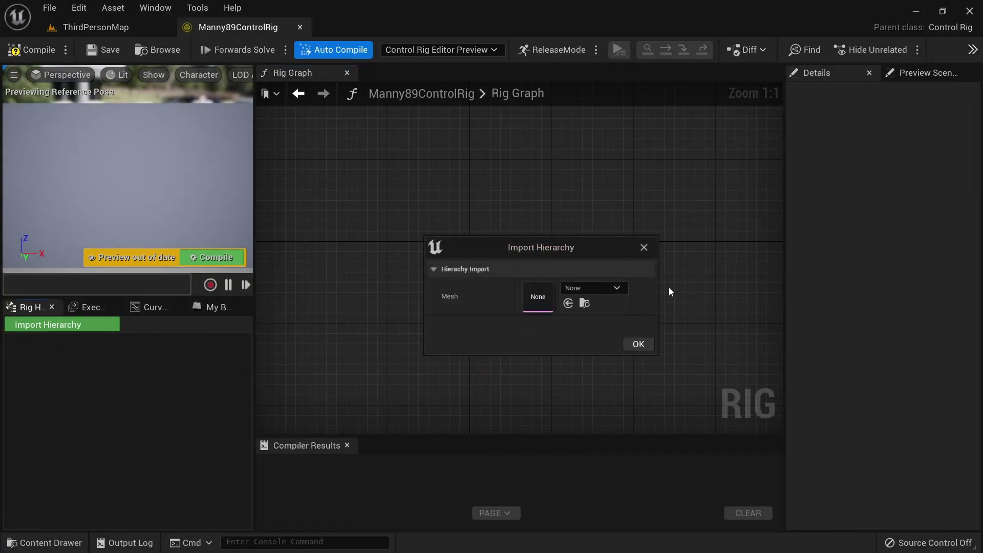
click(618, 288)
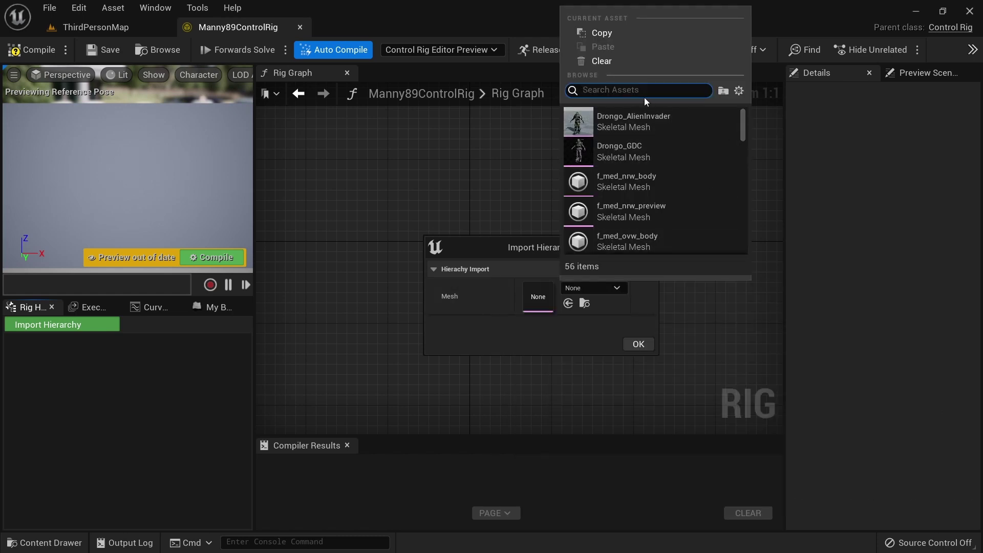
text(manny)
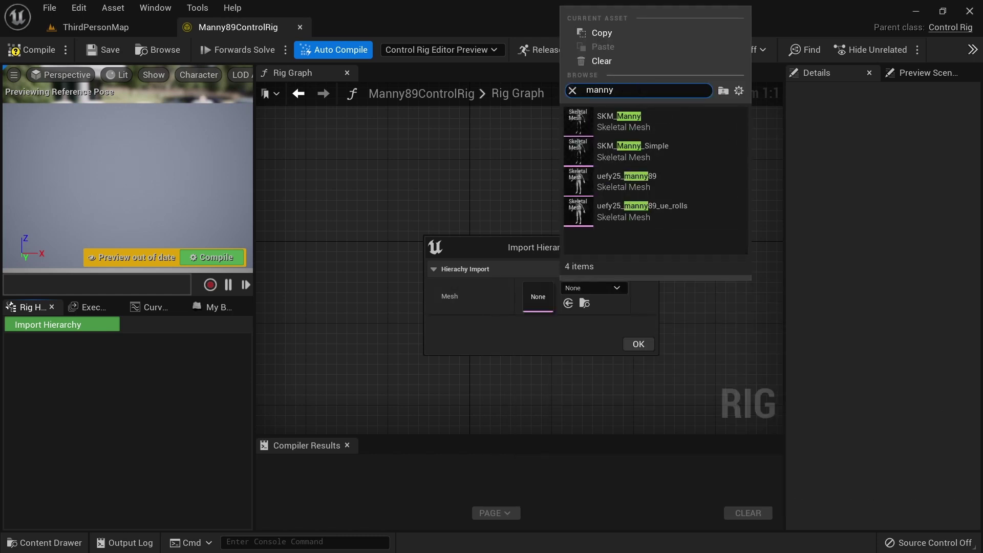
click(641, 178)
click(638, 346)
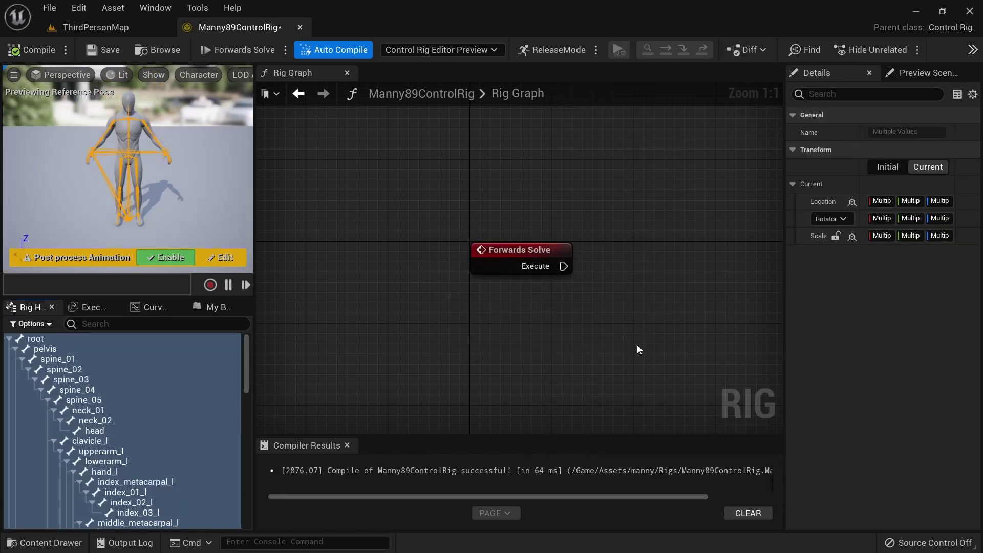
Compile and save Manny89ControlRig, closing its editor afterward
click(30, 50)
click(97, 51)
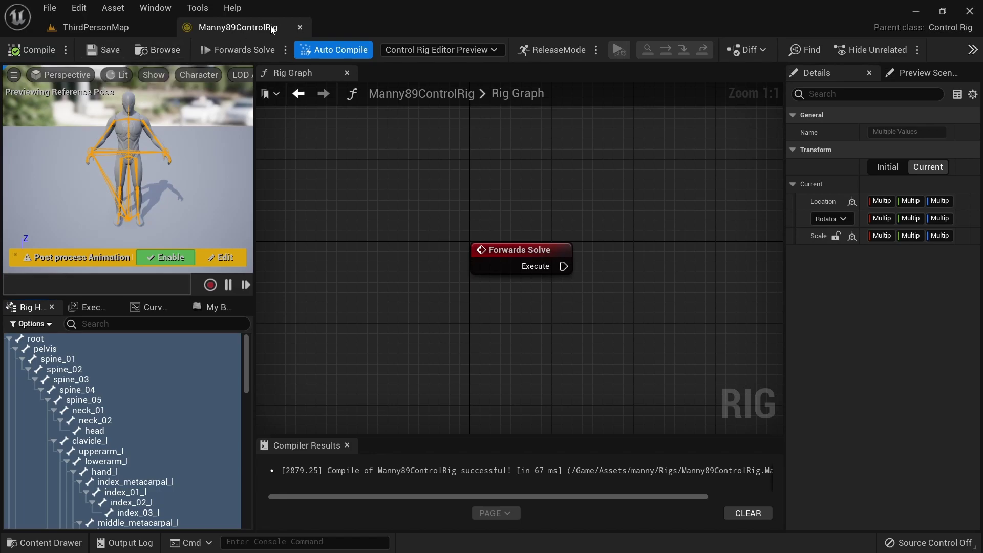
click(301, 27)
Duplicate CR_Mannequin_Procedural from Characters/Mannequins/Rigs as Manny89_CR_Mannequin_Procedural1 and move the copy into Assets/manny/Rigs
click(24, 398)
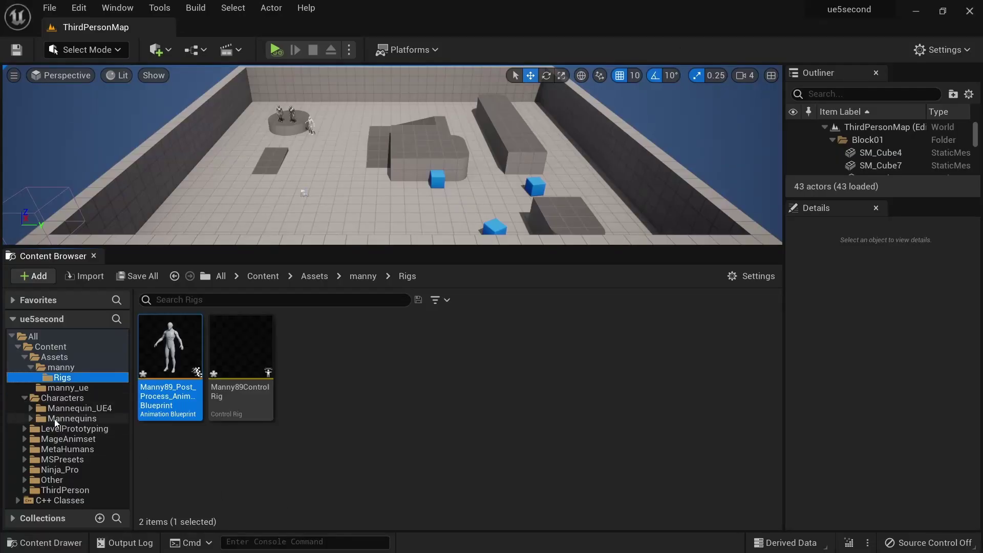
click(30, 418)
click(62, 459)
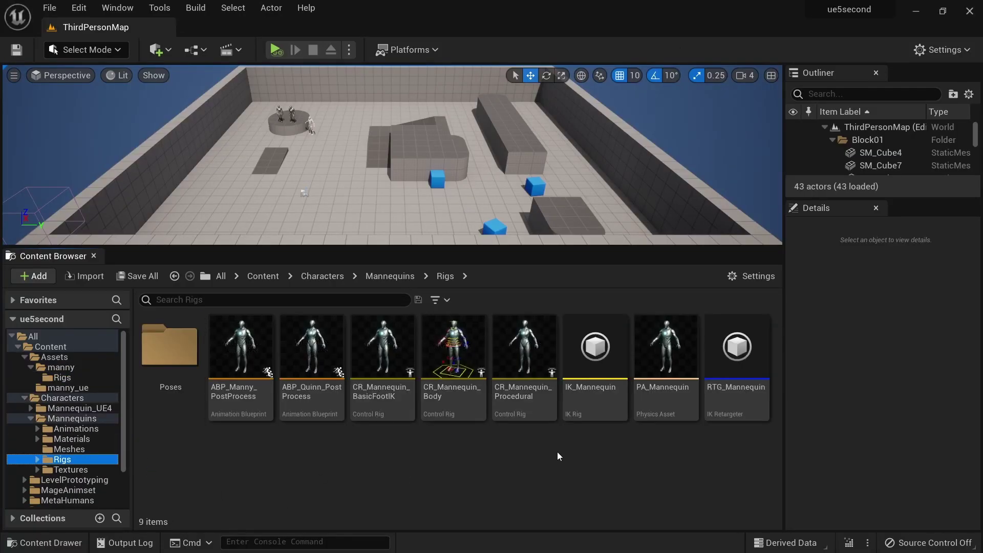
click(525, 405)
right_click(511, 402)
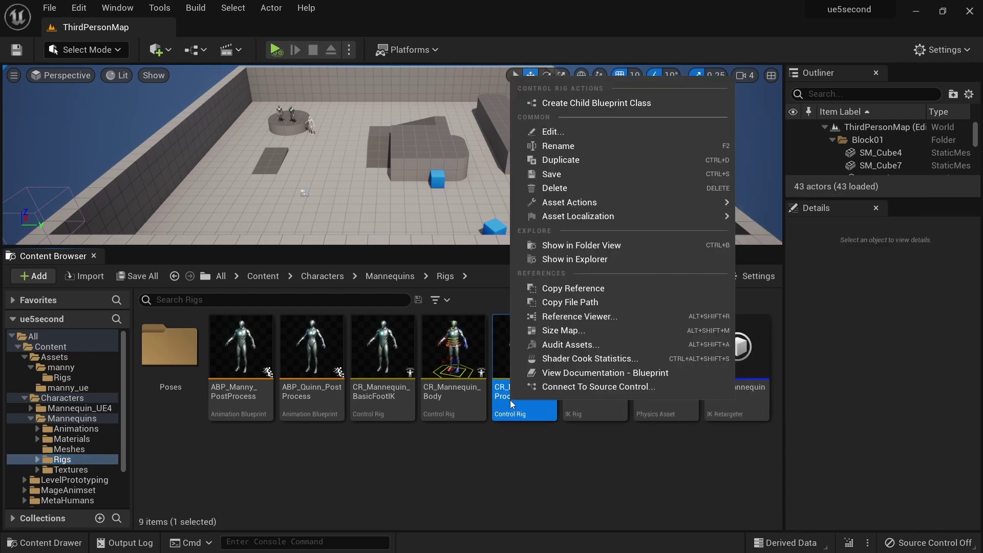
click(588, 159)
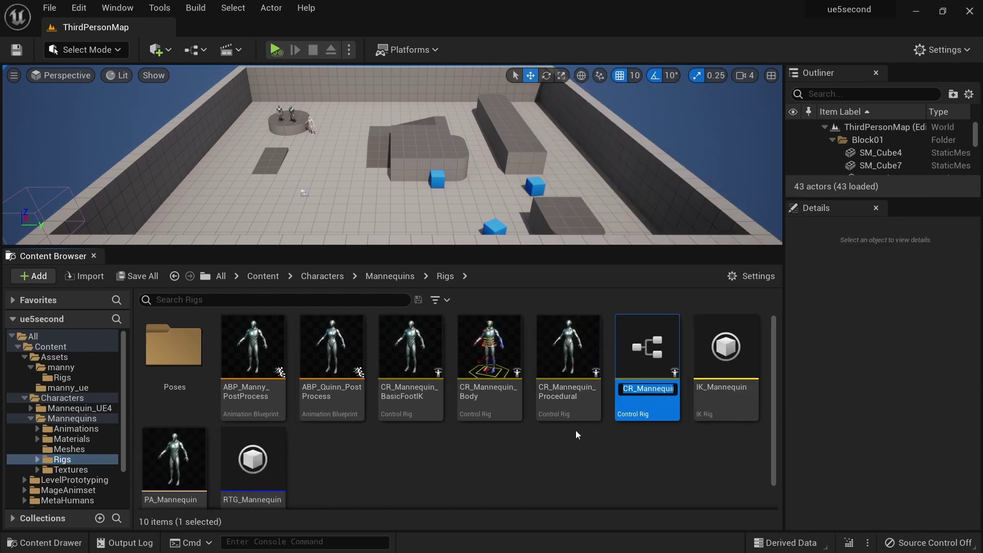
text(Manny89_)
key(Return)
drag(753, 366, 68, 383)
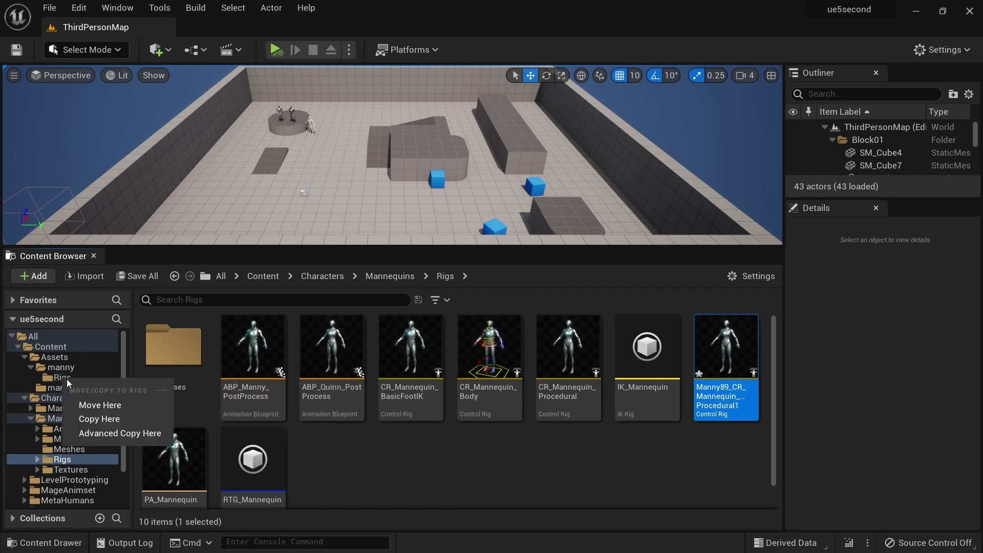
click(101, 406)
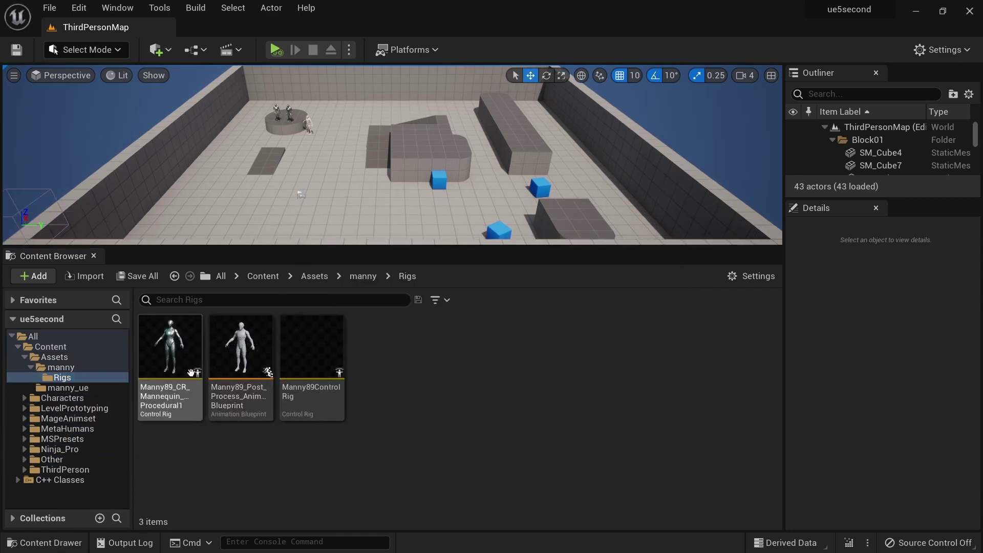
Open Manny89_CR_Mannequin_Procedural1 from the Rigs folder and set its preview mesh to uefy25_manny89
click(163, 368)
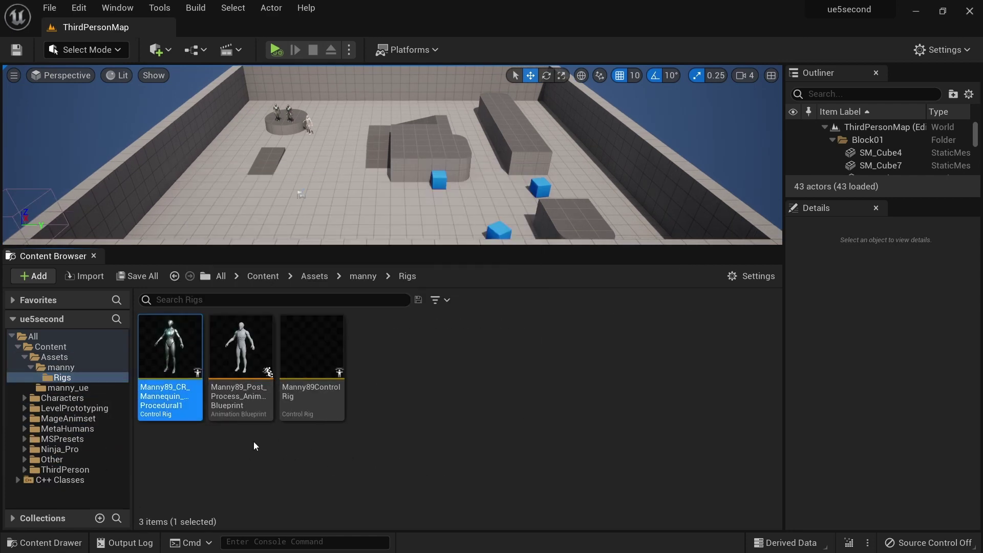
key(Return)
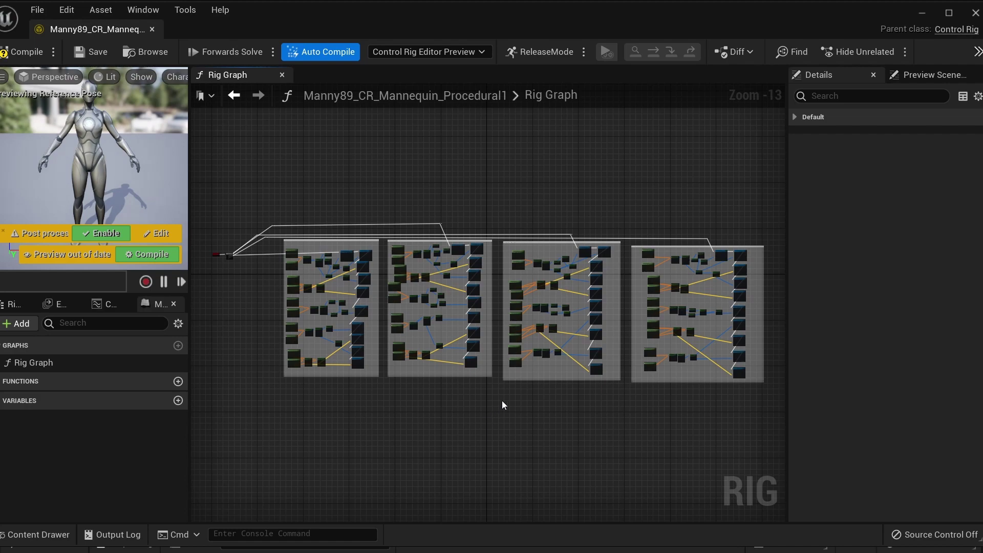
click(933, 75)
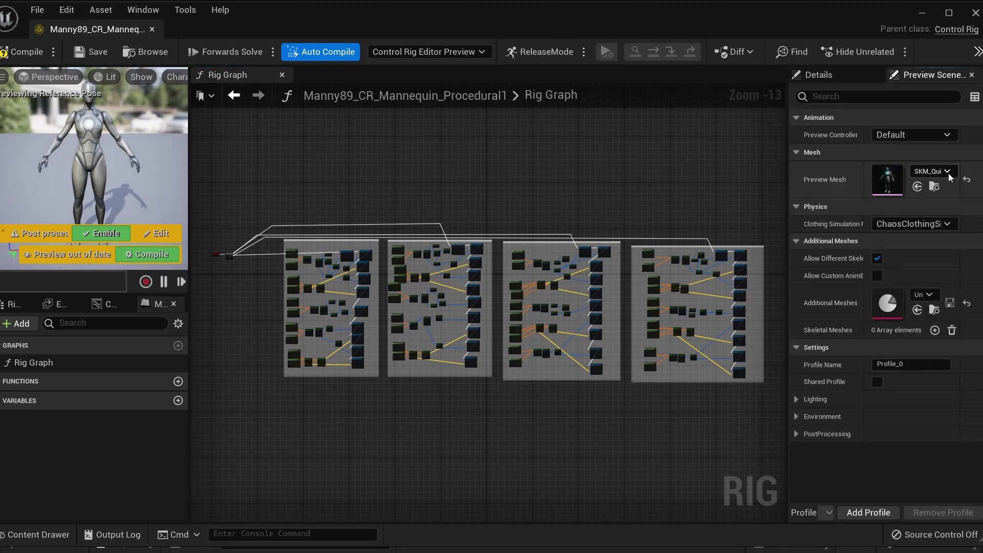
click(932, 171)
scroll(922, 380, down, 2)
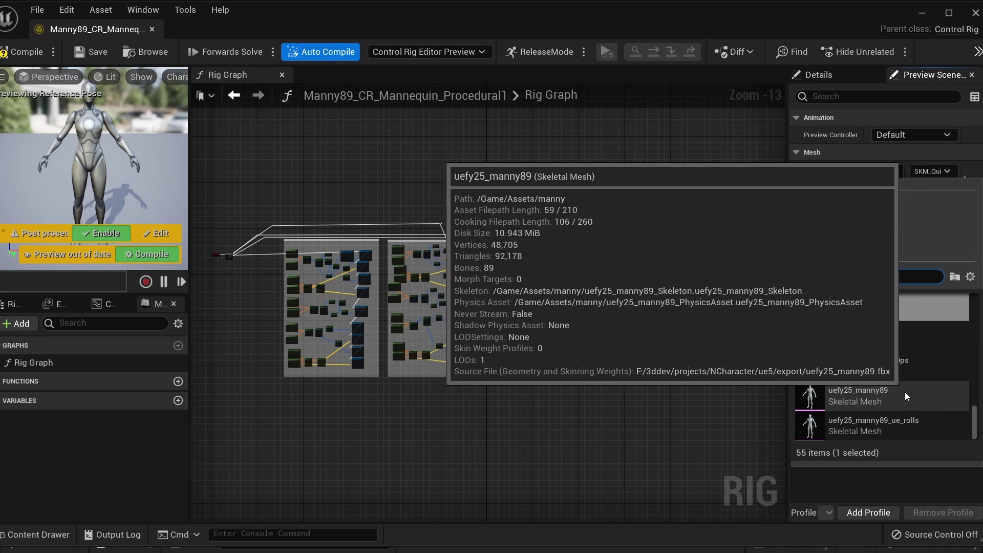
click(922, 393)
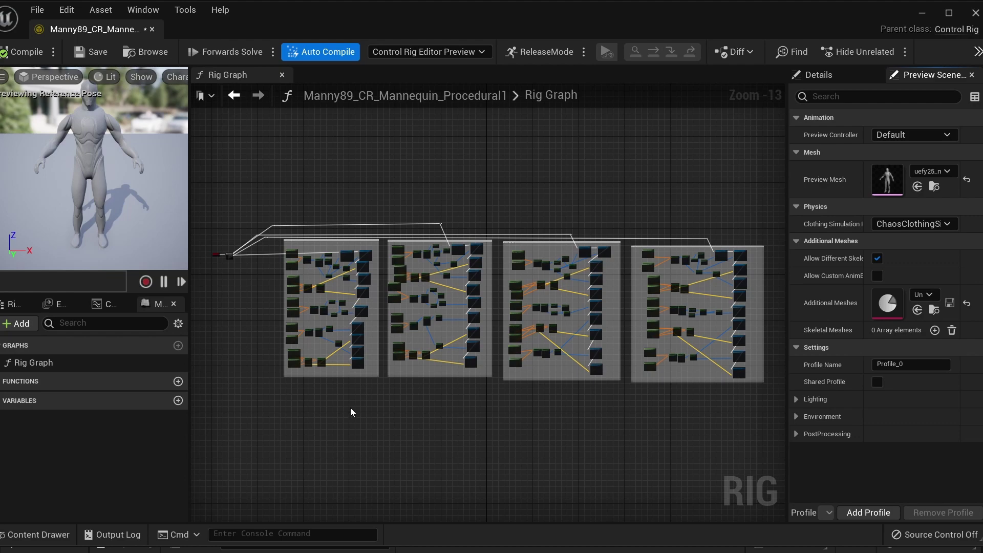
Set the Twist Axis to X 0, Y 1 on the To Swing & Twist node in the first node group's upperarm_l section
scroll(318, 381, up, 4)
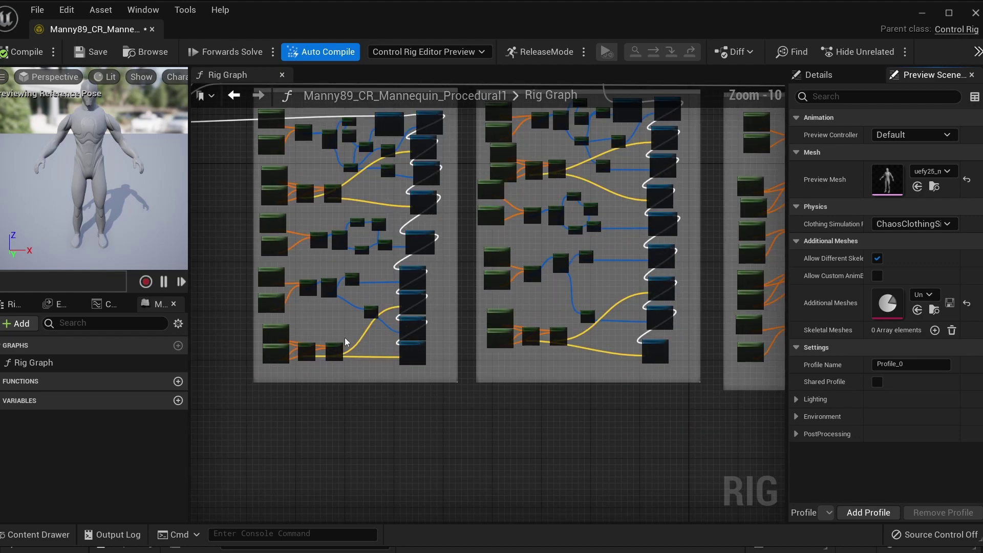
scroll(352, 289, up, 1)
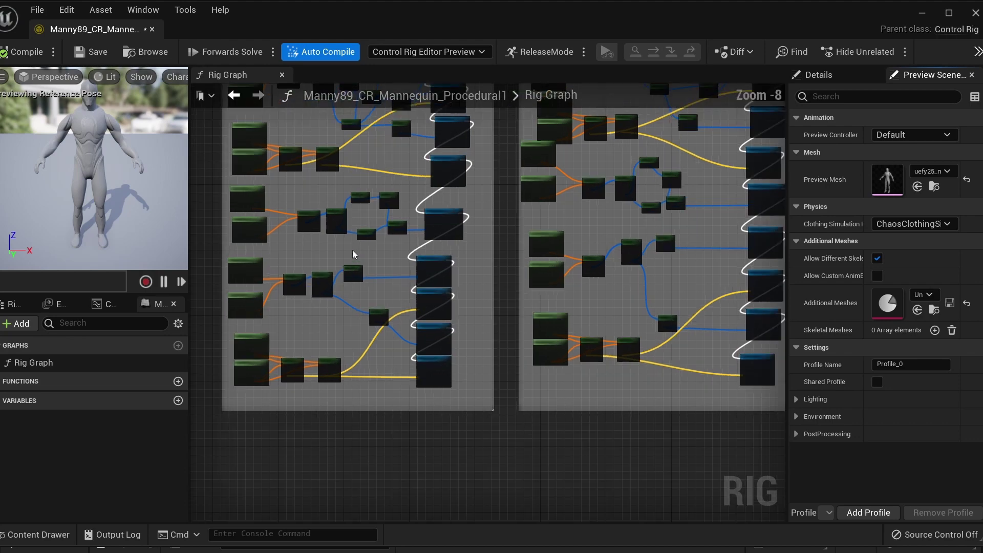
right_drag(371, 158, 379, 277)
scroll(377, 344, up, 4)
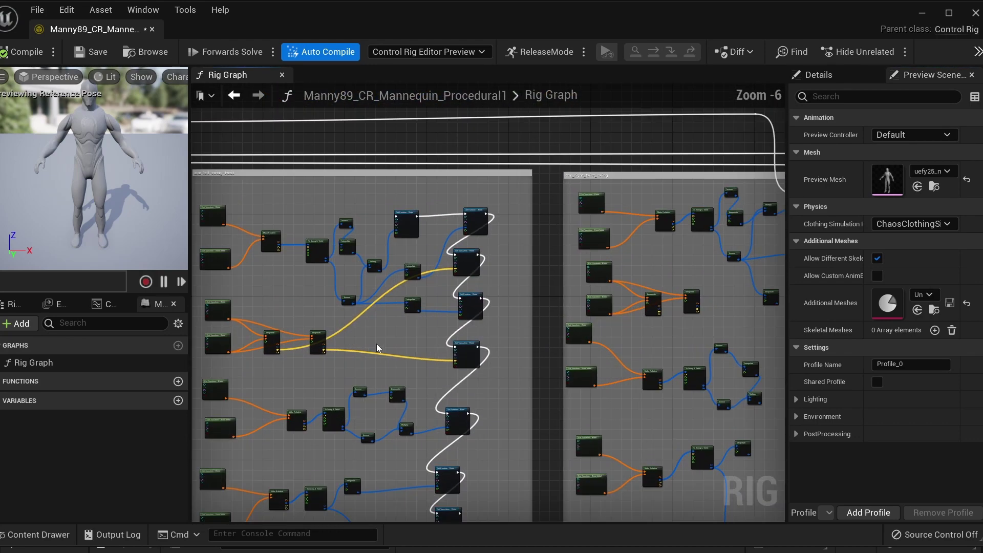
right_drag(371, 350, 563, 403)
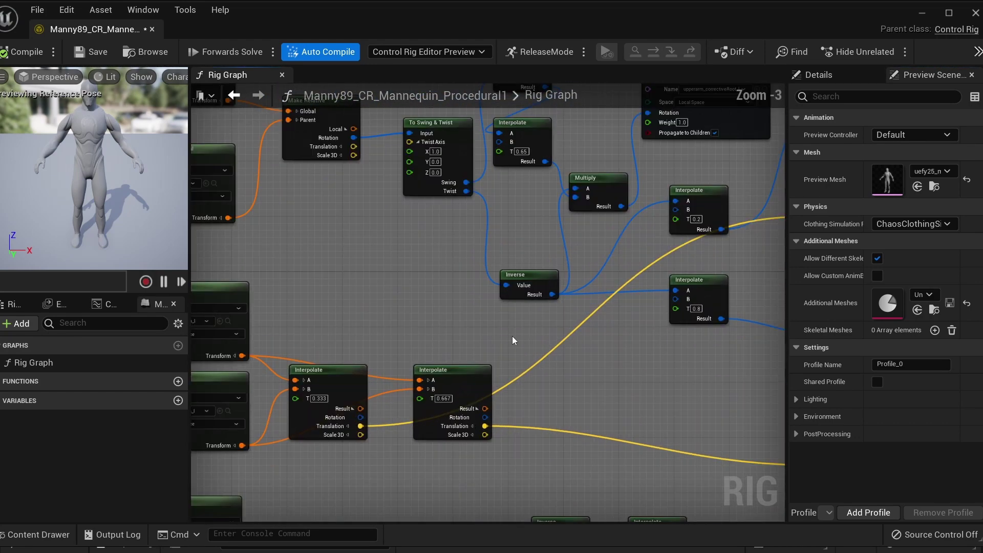
scroll(470, 336, up, 2)
right_drag(484, 339, 491, 332)
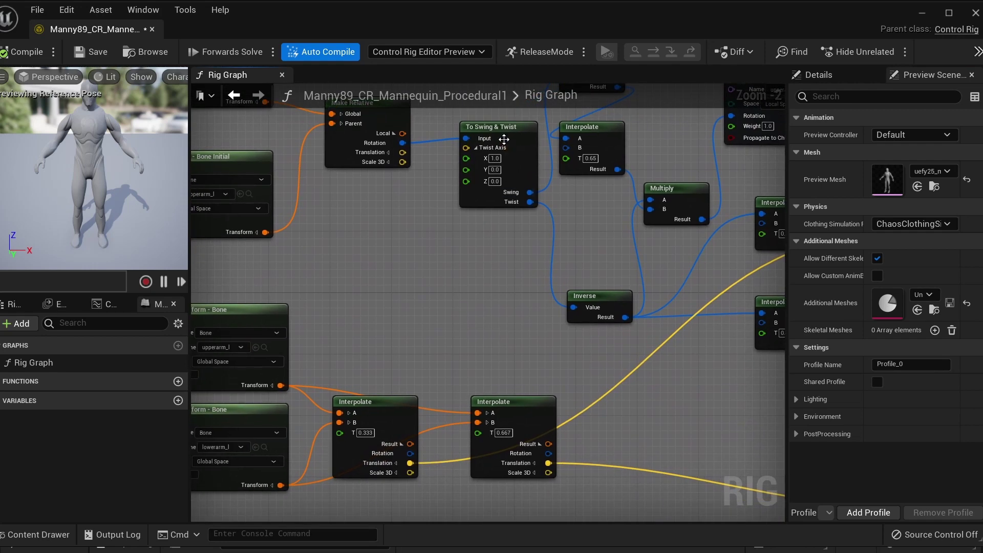
click(495, 158)
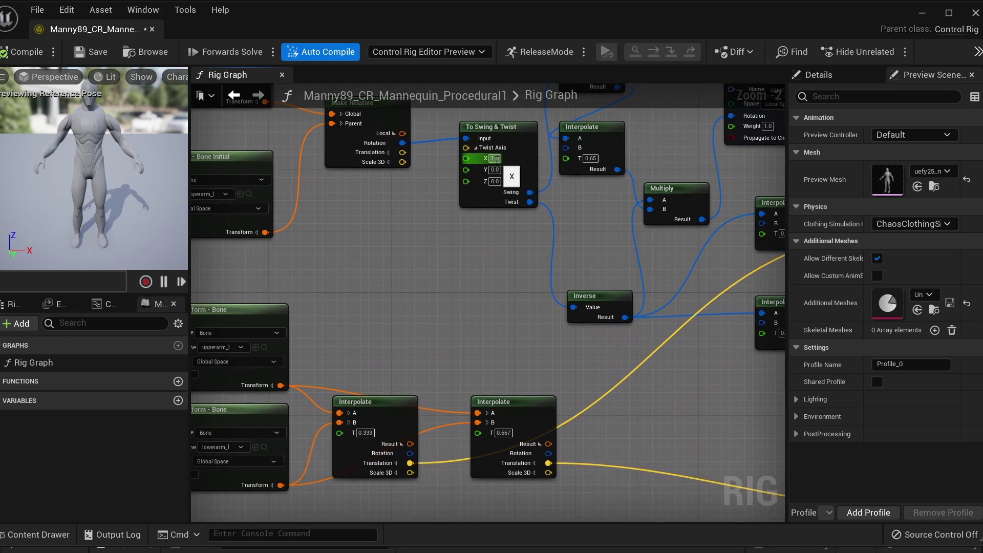
text(0)
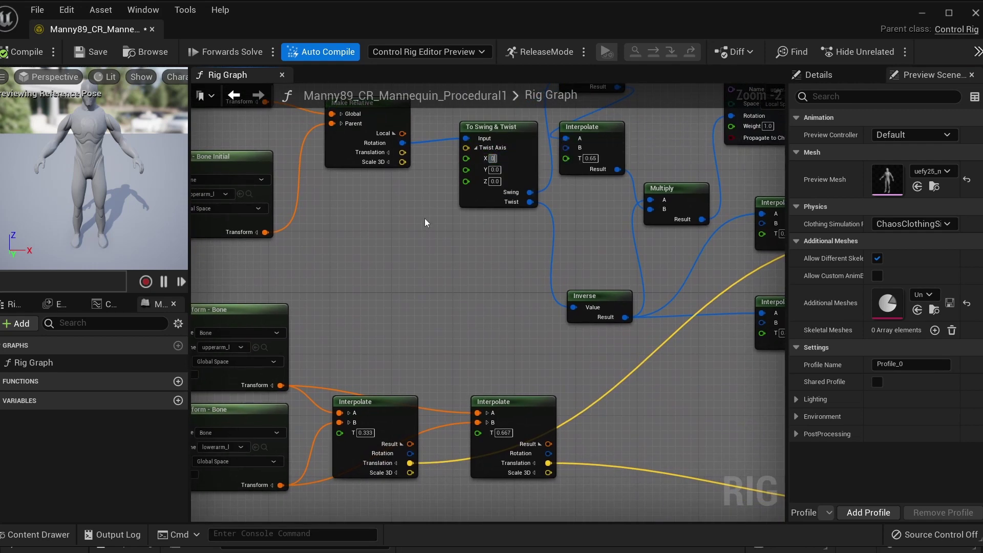
click(495, 170)
text(1)
Set the T ratios of the two Interpolate nodes between upperarm_l and lowerarm_l to 0 and 0.5
scroll(464, 269, down, 2)
right_drag(464, 269, 431, 333)
scroll(397, 346, up, 2)
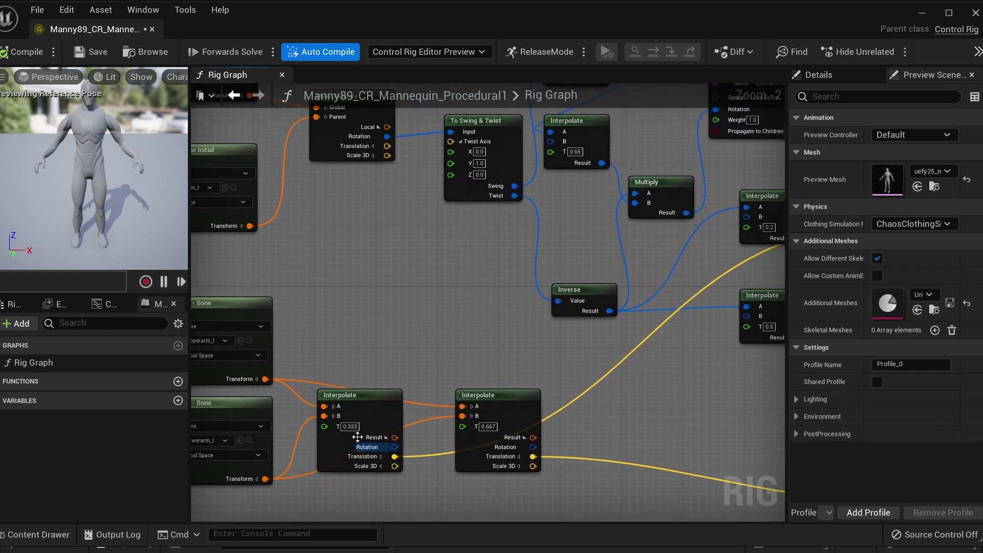
click(349, 427)
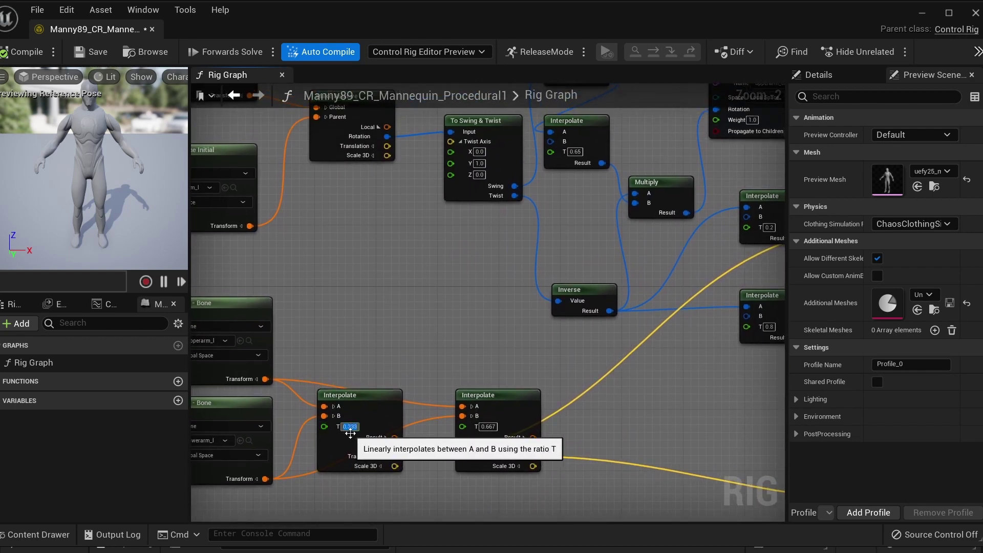
text(0)
key(Return)
key(Tab)
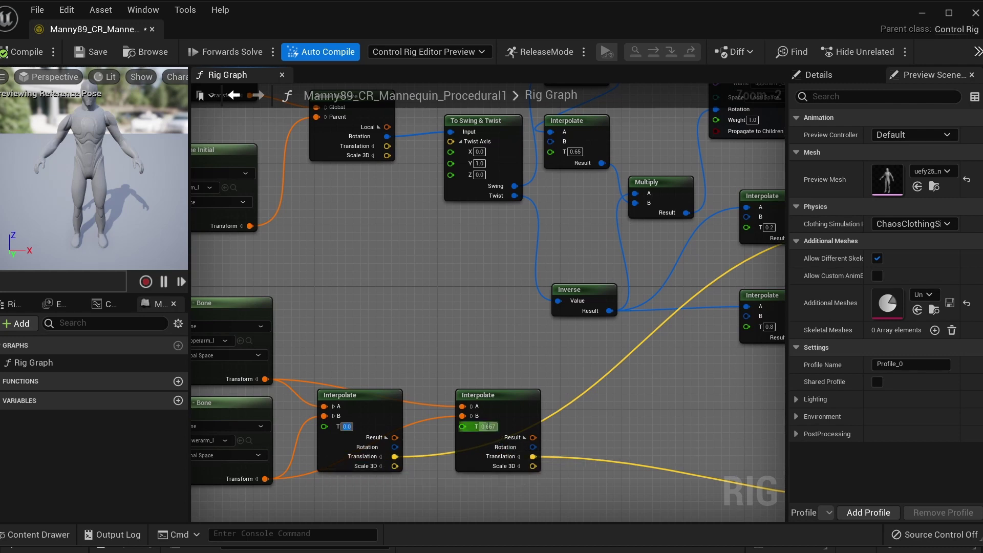
text(0.5)
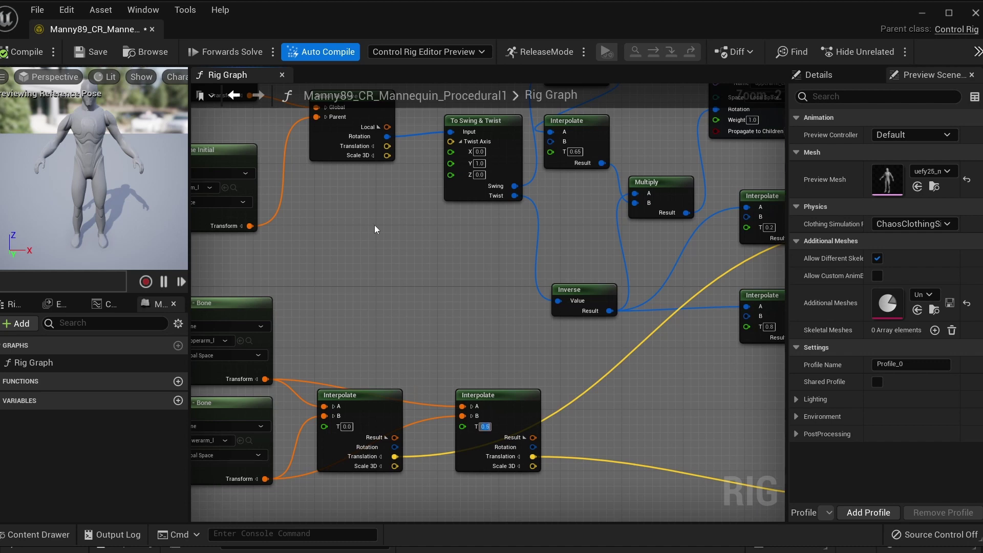
Set the Twist Axis to X 0, Y 1 on the To Swing & Twist node fed by the lowerarm_l transforms
right_drag(493, 300, 484, 259)
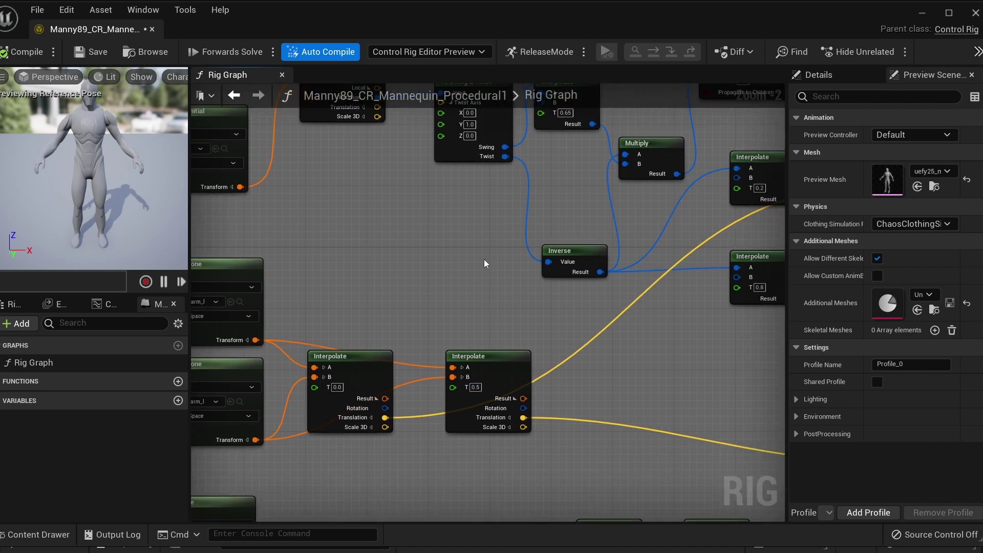
scroll(484, 259, down, 1)
right_drag(490, 307, 486, 182)
right_drag(484, 367, 474, 81)
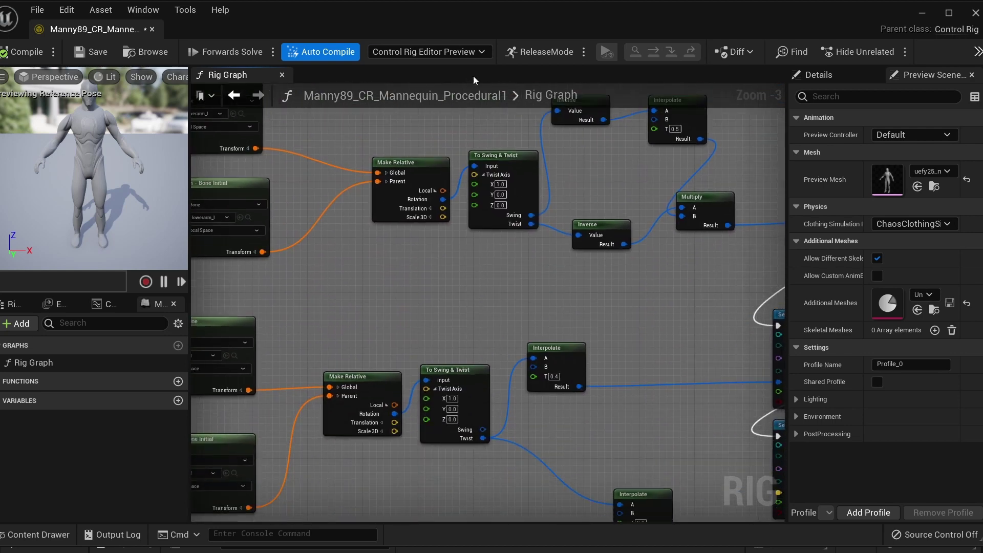
click(500, 185)
text(0)
key(Return)
click(500, 195)
text(1)
key(Return)
Set the Twist Axis to X 0, Y 1 on the To Swing & Twist node fed by the hand_l transforms
click(452, 399)
text(1)
key(Return)
click(452, 409)
text(1)
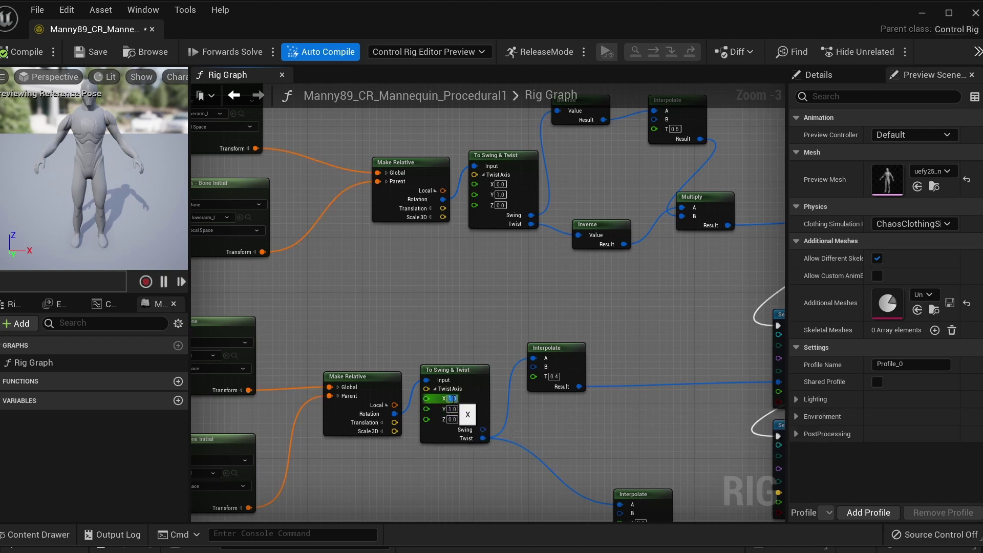
Adjust the T ratios of the two Interpolate nodes between lowerarm_l and hand_l, setting the second to 0.5
right_drag(482, 409, 494, 294)
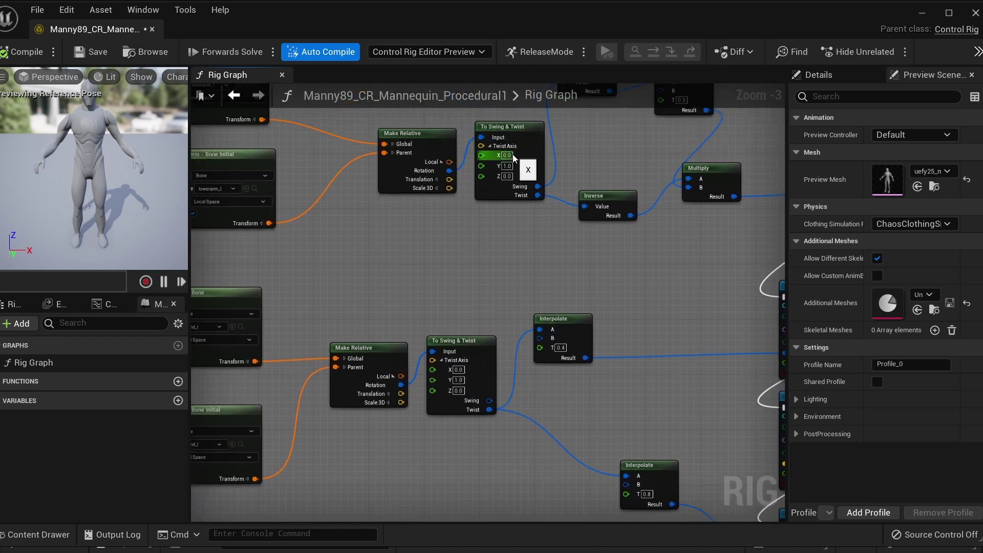
right_drag(513, 156, 445, 208)
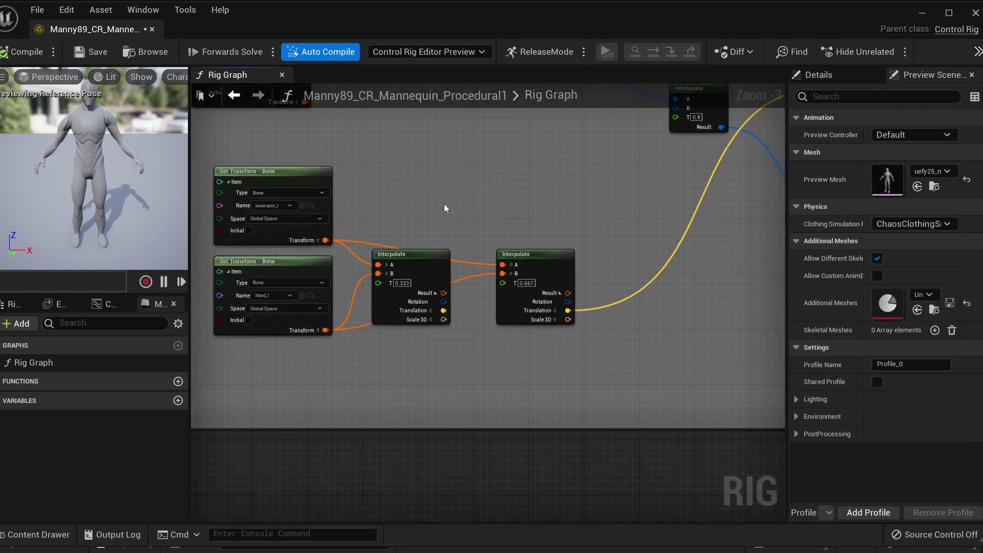
click(402, 284)
click(527, 283)
text(0.5)
Change the Twist Axis X in the upperarm_r section and edit the T ratios of its two transform Interpolate nodes, setting the first to 0
scroll(492, 328, down, 8)
scroll(547, 326, down, 1)
right_drag(597, 294, 335, 251)
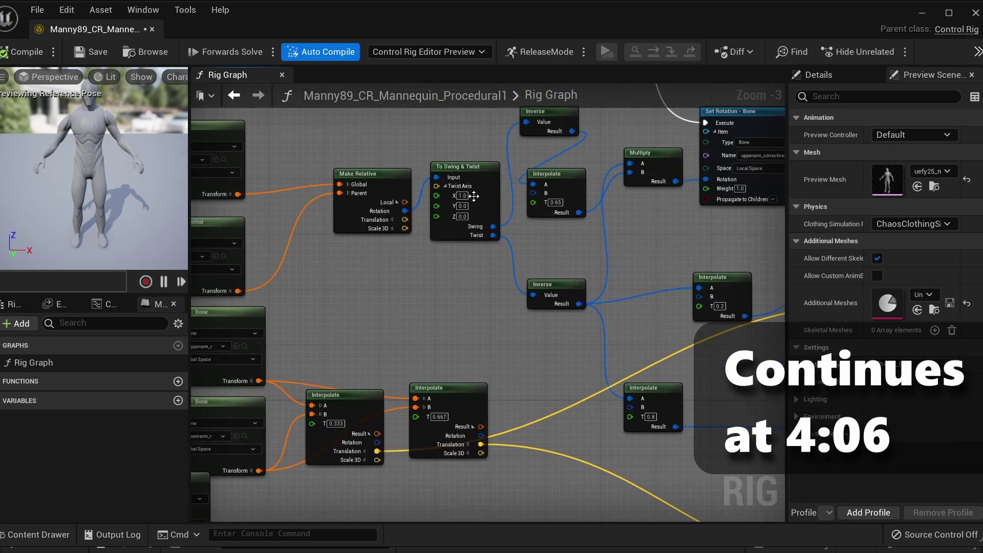
drag(474, 196, 450, 196)
click(336, 423)
text(0)
click(439, 417)
text(0)
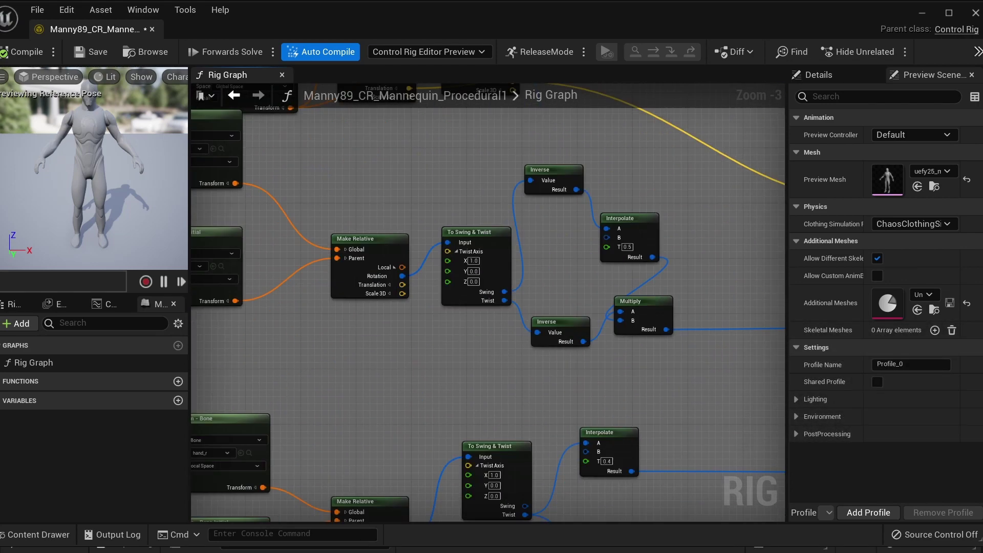
Set Twist Axis X to 0 on the second node group's lowerarm To Swing & Twist node and edit the hand_r node's twist axis
click(471, 244)
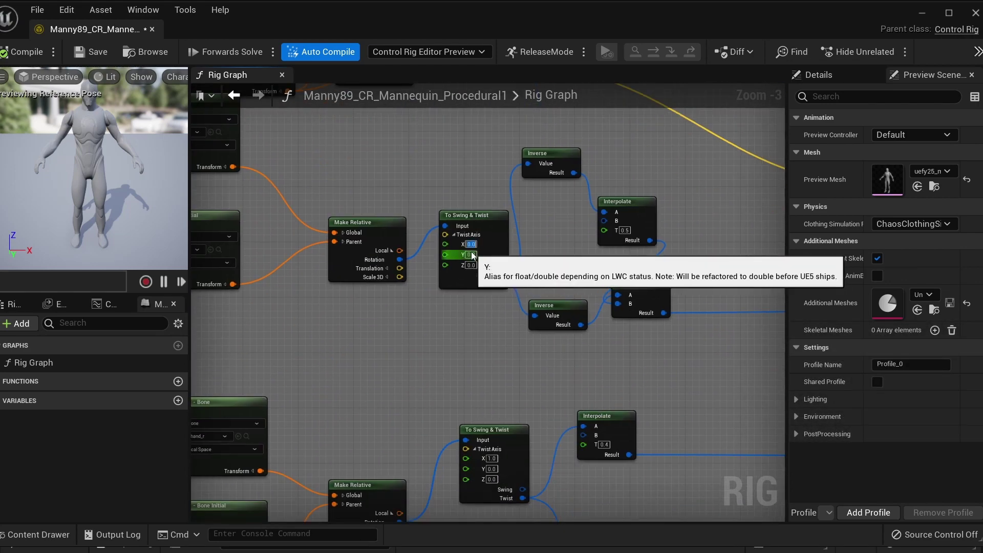
key(Return)
right_drag(489, 460, 428, 279)
click(428, 280)
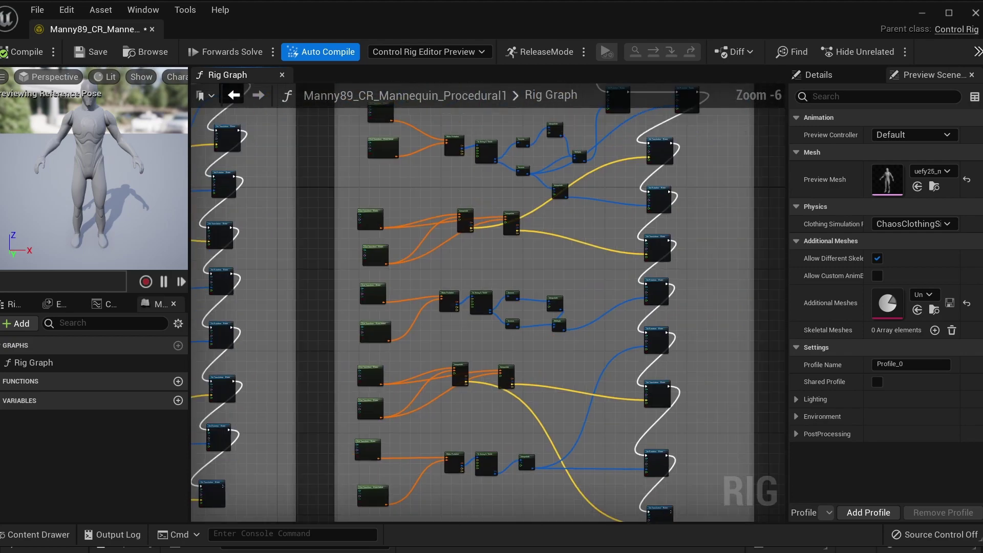
Edit the T ratios of the upper pair of transform Interpolate nodes in the third node group, setting the first to 0
scroll(462, 243, up, 5)
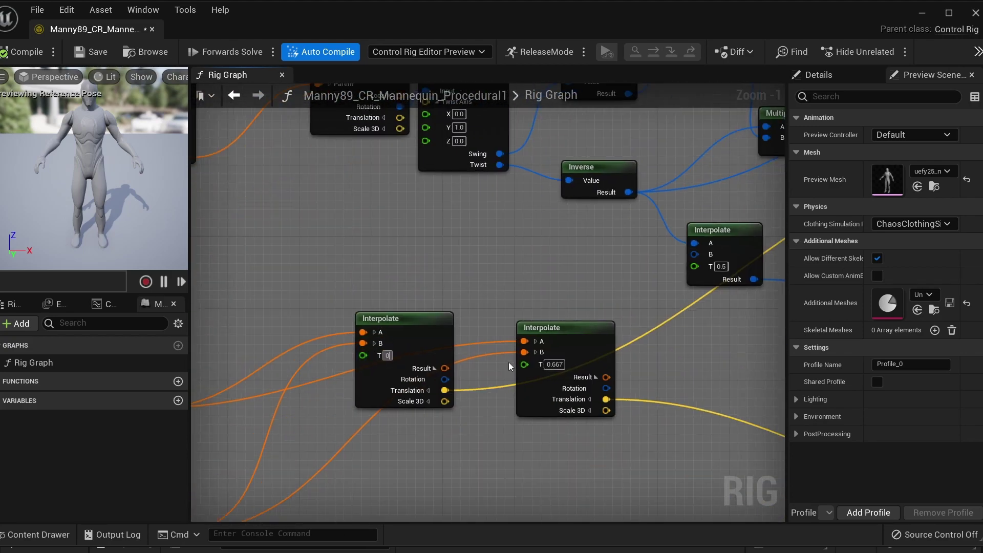
click(553, 364)
text(0)
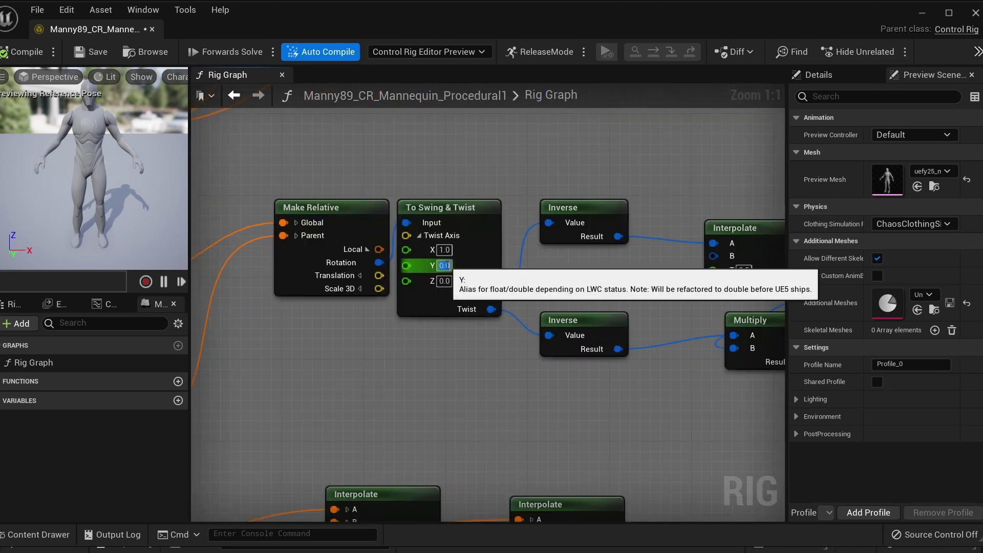
Set Twist Axis Y to 1 on the third group's middle To Swing & Twist node, and X 0, Y 1 on the fourth group's first
key(Tab)
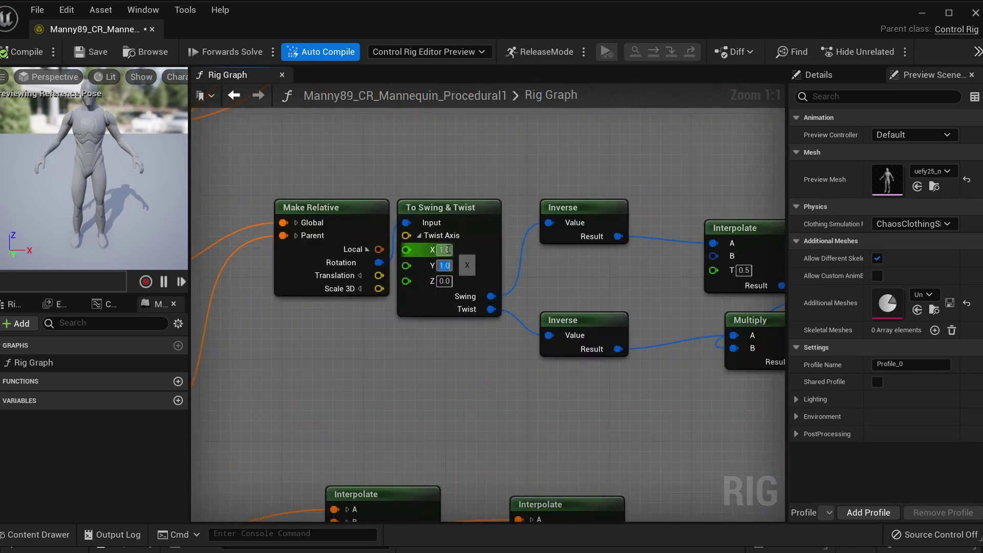
scroll(449, 249, down, 2)
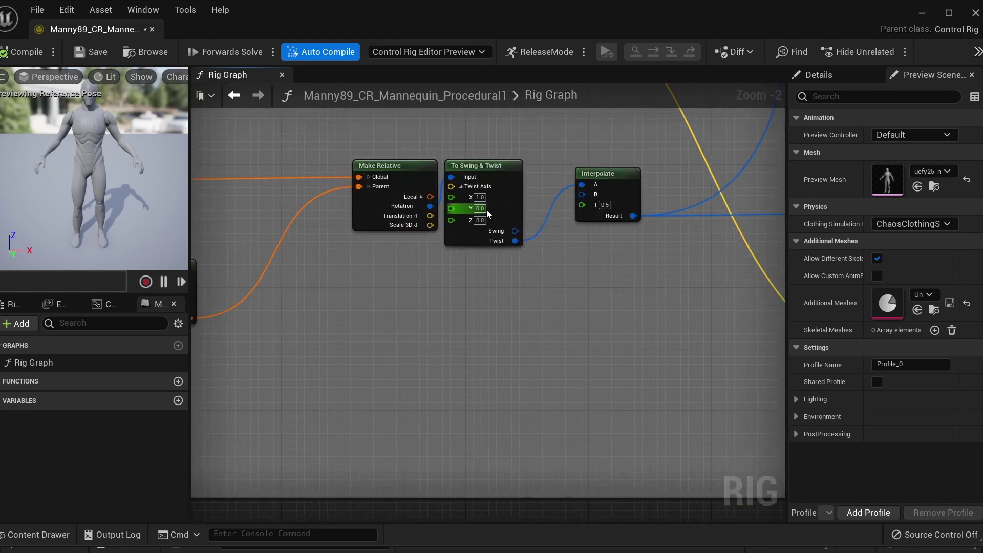
scroll(466, 227, down, 4)
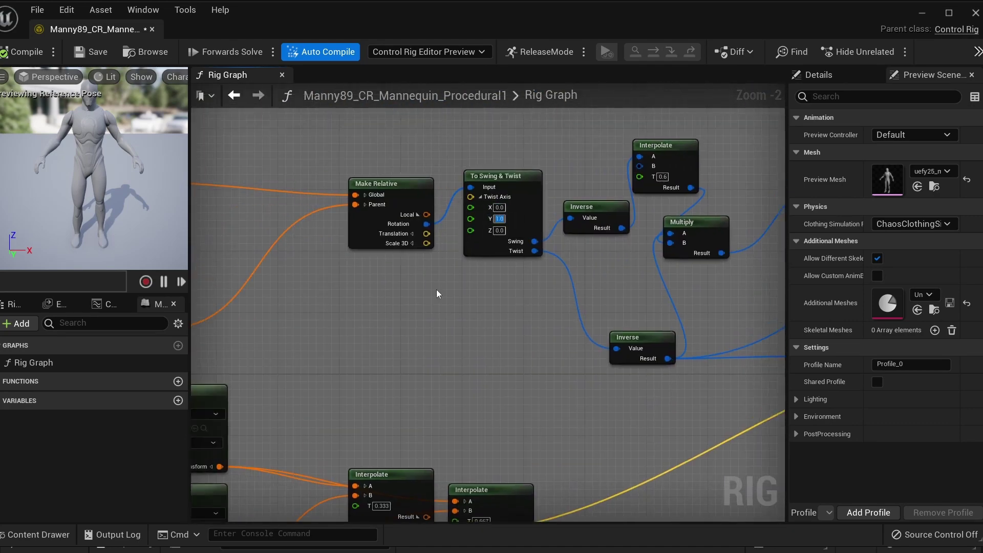
right_drag(455, 392, 513, 173)
click(444, 284)
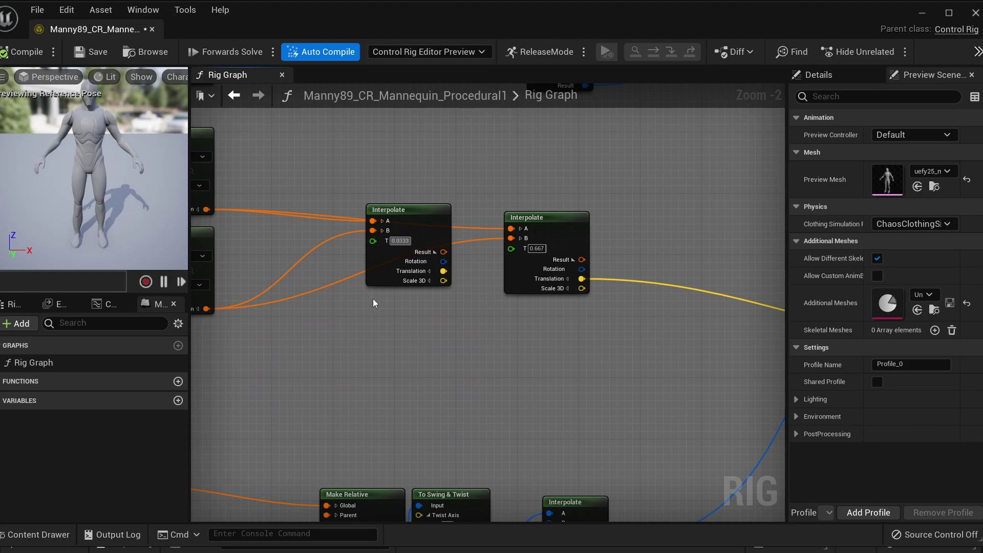
key(ctrl+z)
key(ctrl+z)
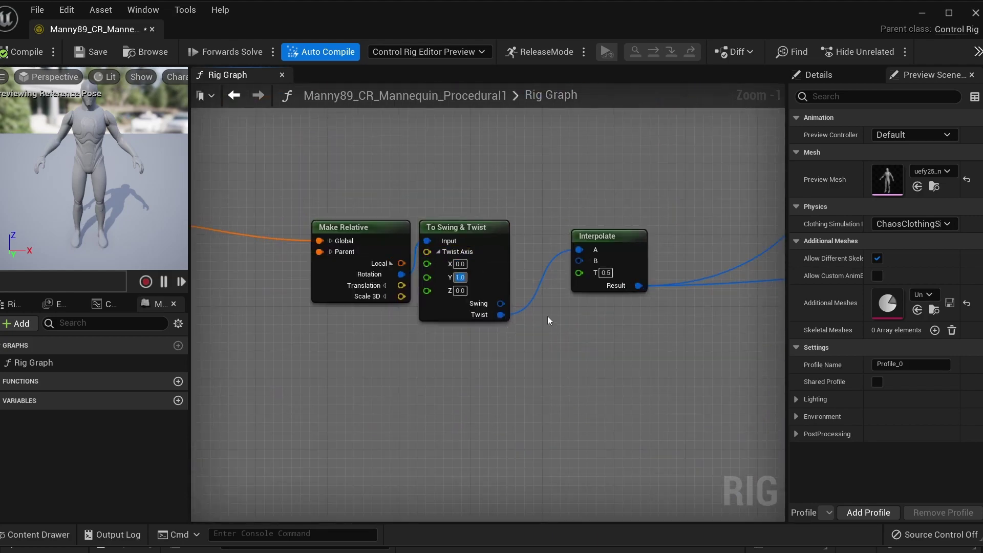
Review the whole rig graph, close the Control Rig editor and select Manny89_CR_Mannequin_Procedural1 in the Rigs folder
scroll(293, 429, down, 6)
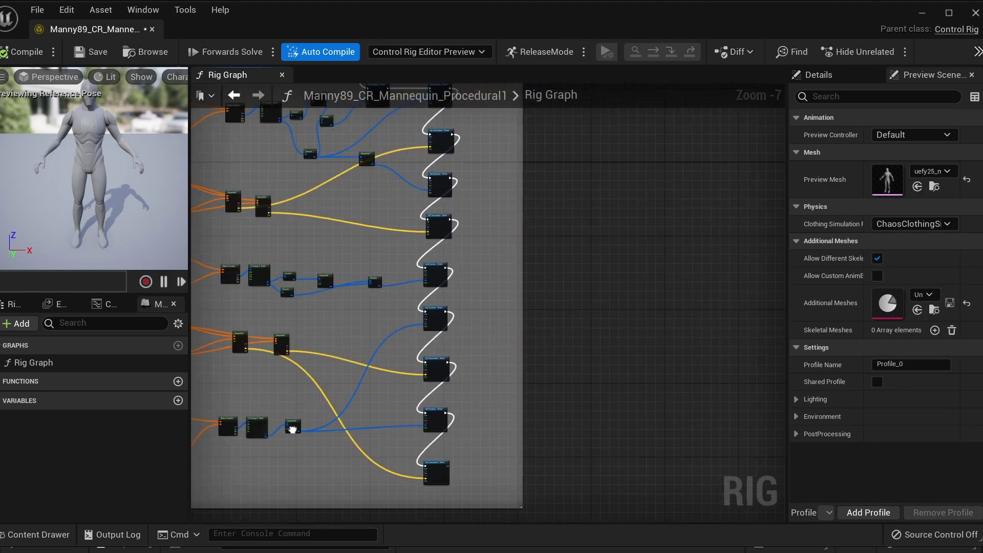
scroll(535, 376, down, 7)
scroll(535, 376, up, 3)
scroll(370, 440, down, 2)
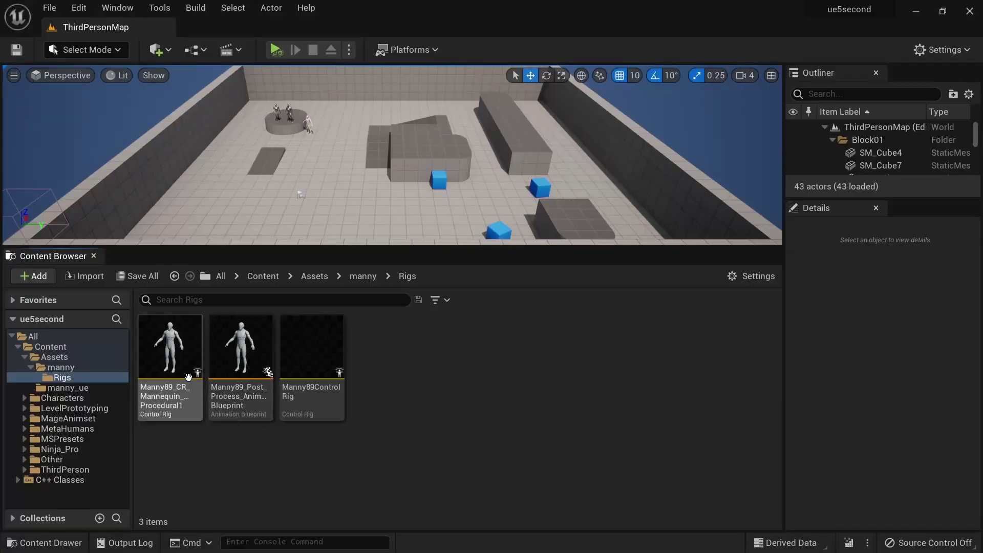
click(176, 407)
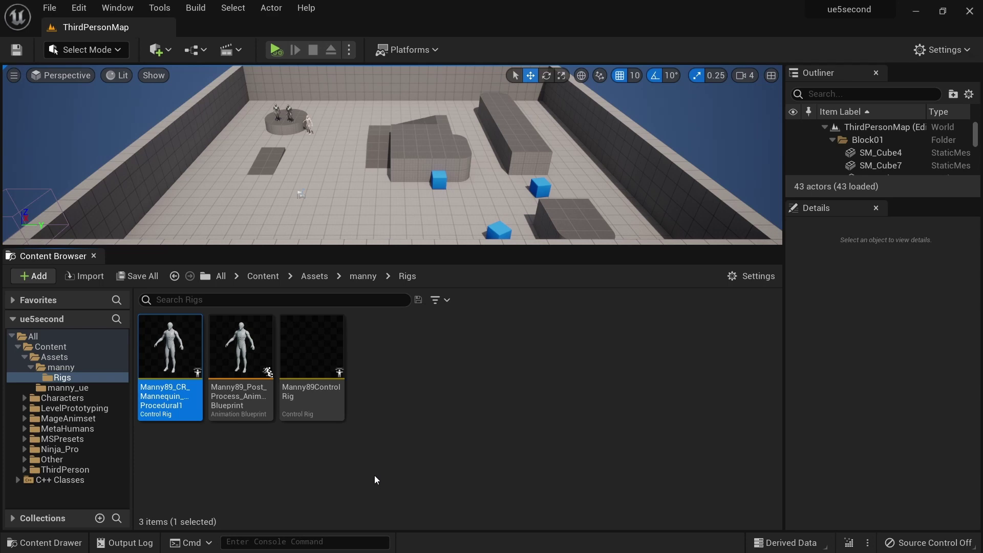
Open Manny89_Post_Process_AnimBlueprint and add an Input Pose node and a Control Rig node to its AnimGraph
double_click(240, 394)
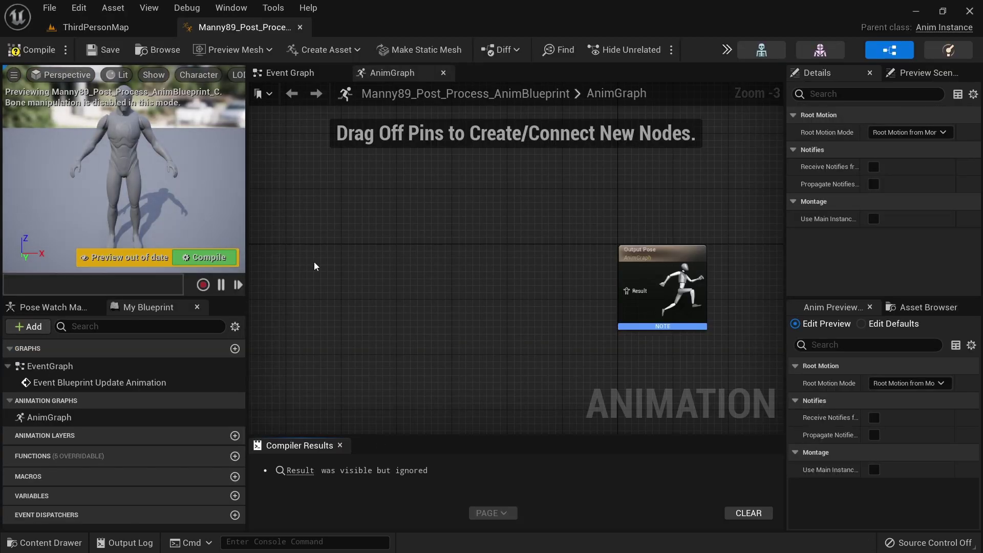
right_click(292, 261)
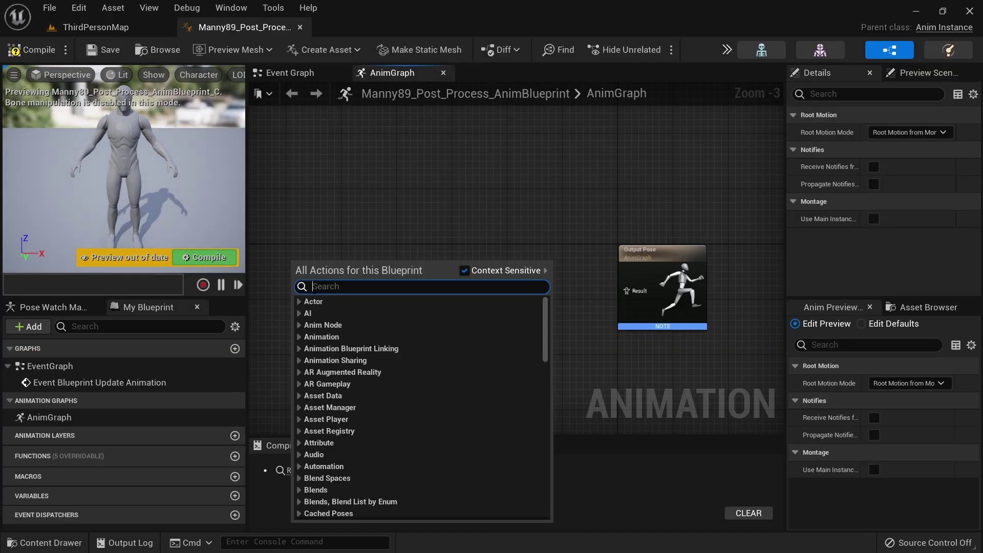
text(input pose)
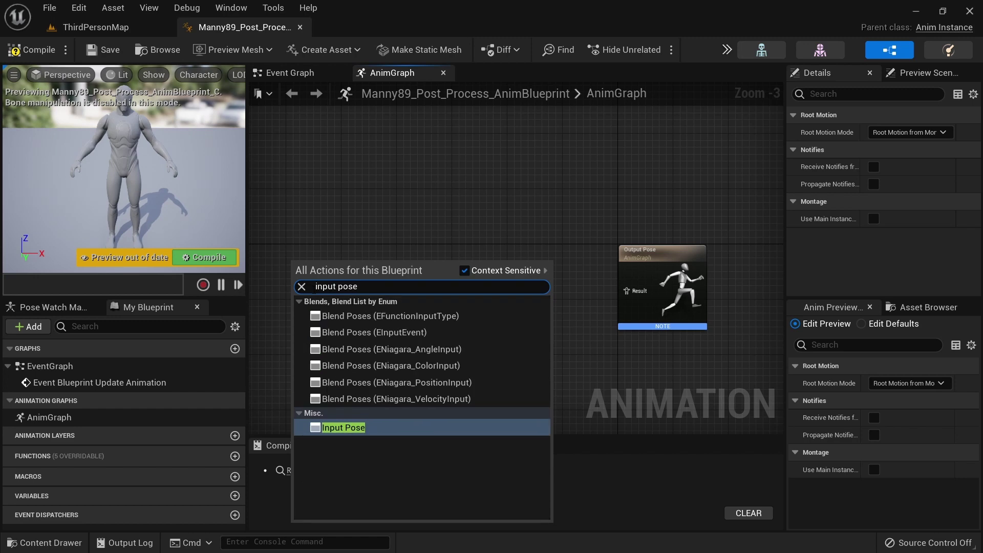
click(327, 427)
right_click(410, 266)
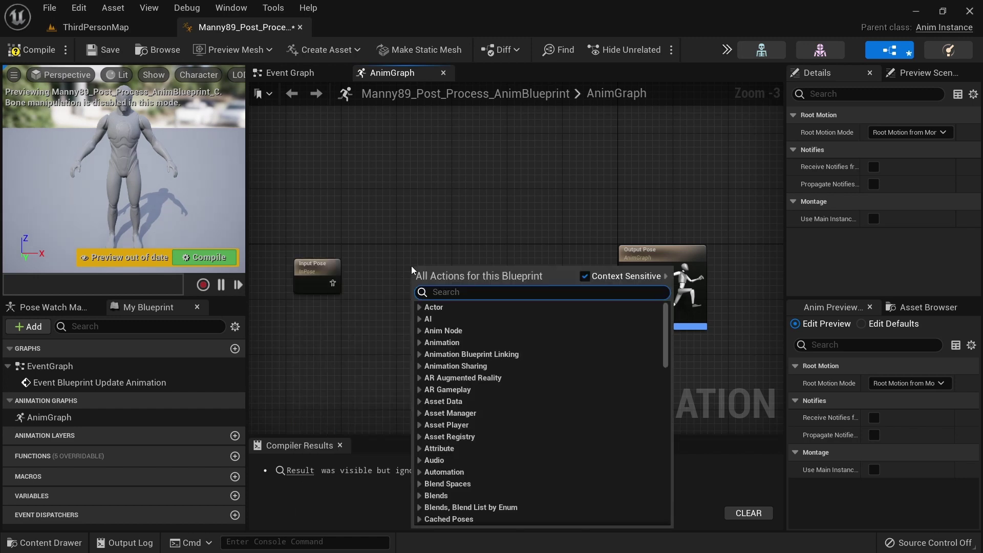
text(con)
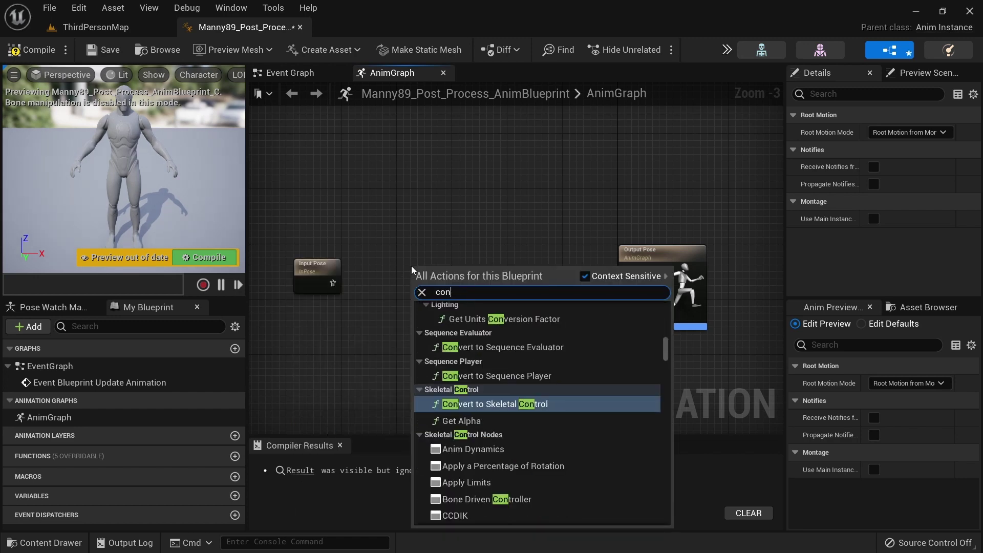
text(trol rig)
key(Return)
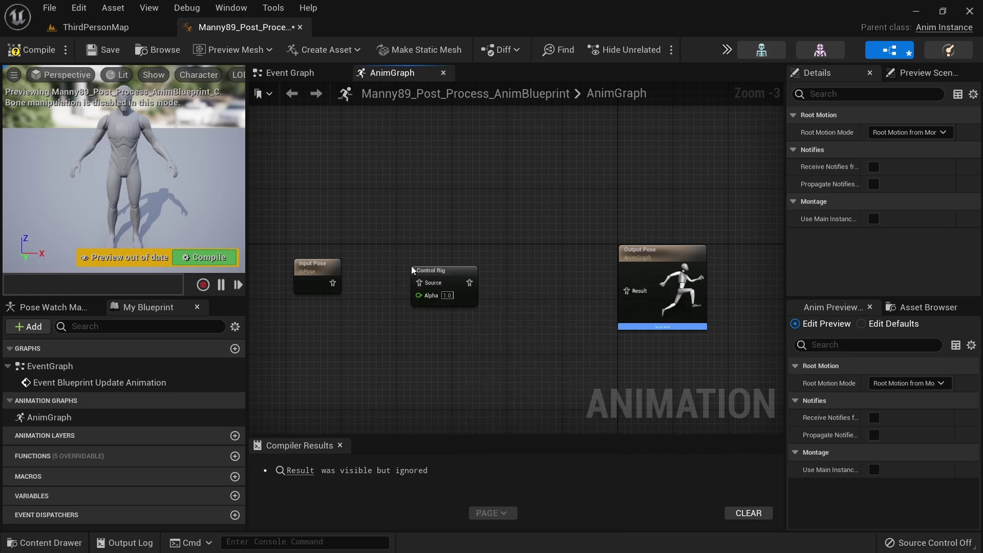
Set the Control Rig node's Control Rig Class to Manny89_CR_Mannequin_Procedural1
click(431, 266)
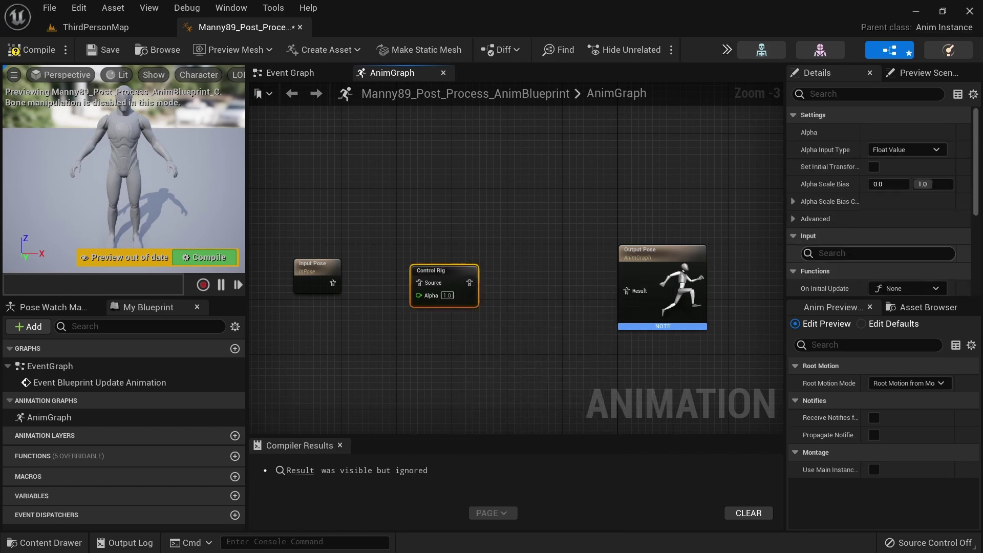
scroll(911, 202, down, 3)
scroll(910, 204, down, 5)
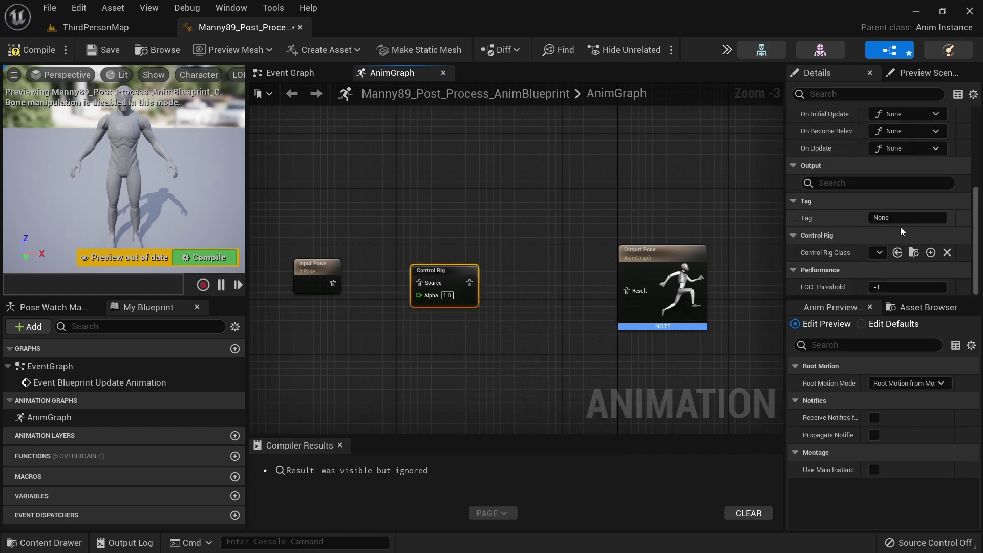
click(879, 253)
text(manny89)
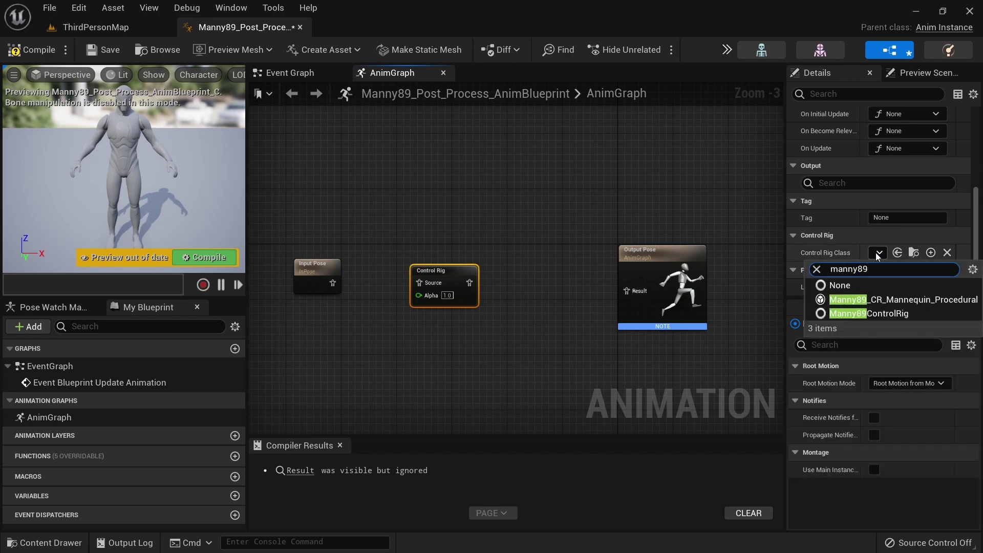
click(903, 299)
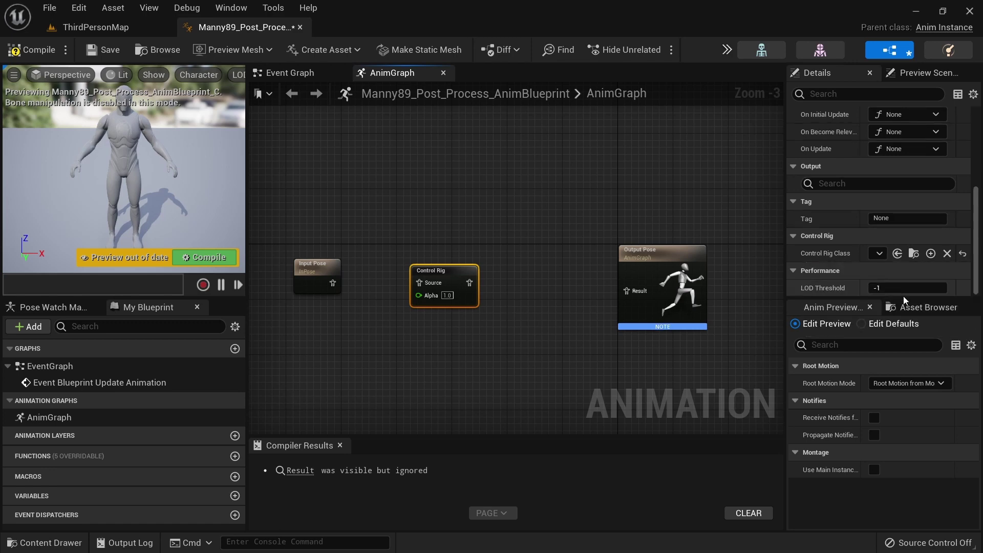
Wire Input Pose through the Control Rig node into the Output Pose result and compile the Animation Blueprint
drag(333, 285, 633, 293)
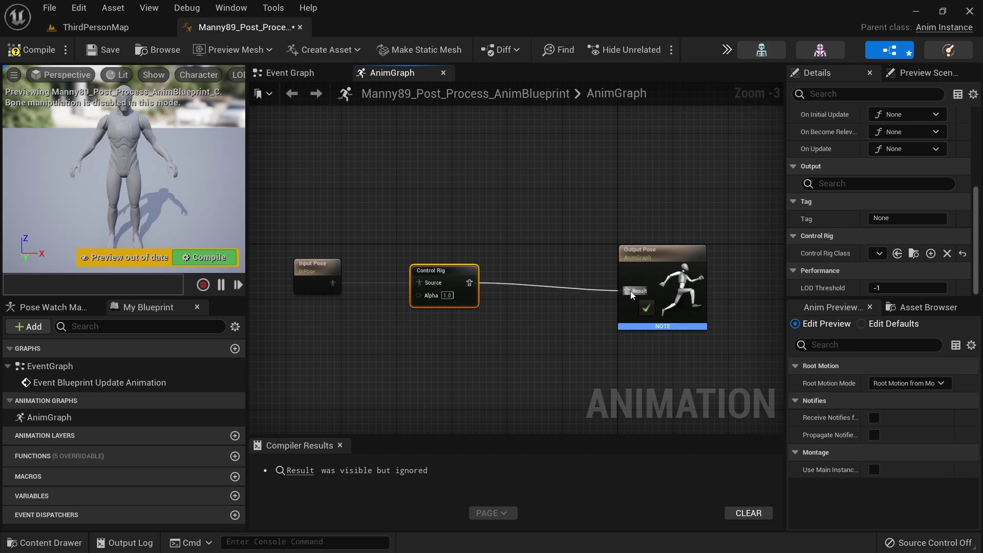
right_drag(500, 314, 516, 288)
drag(462, 238, 487, 239)
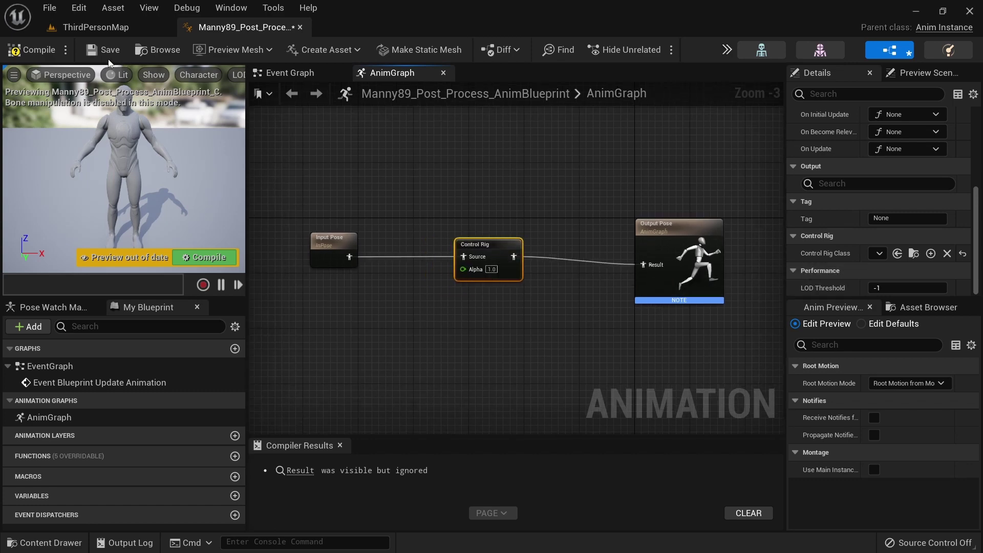
click(27, 51)
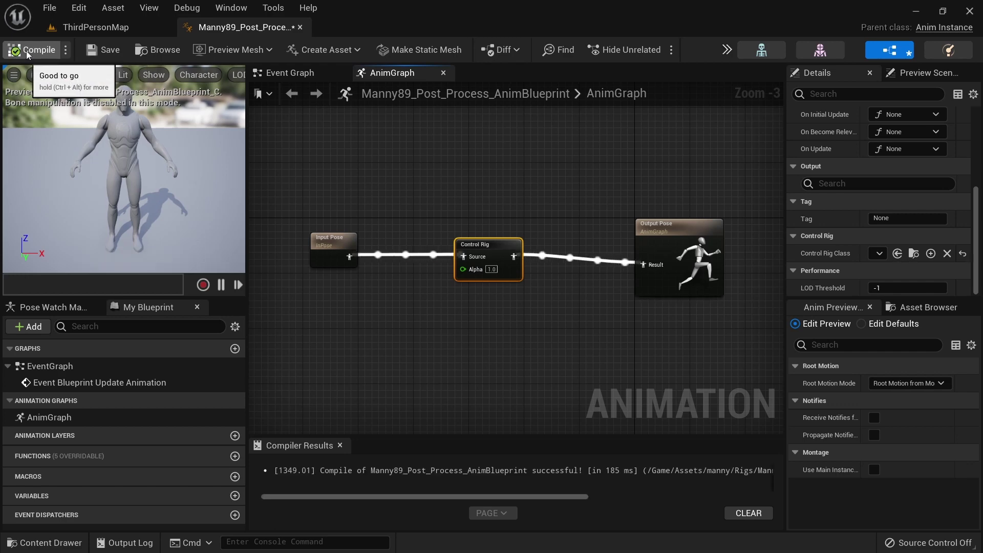
Close the Animation Blueprint editor and save the modified Animation Blueprint
click(302, 28)
click(136, 276)
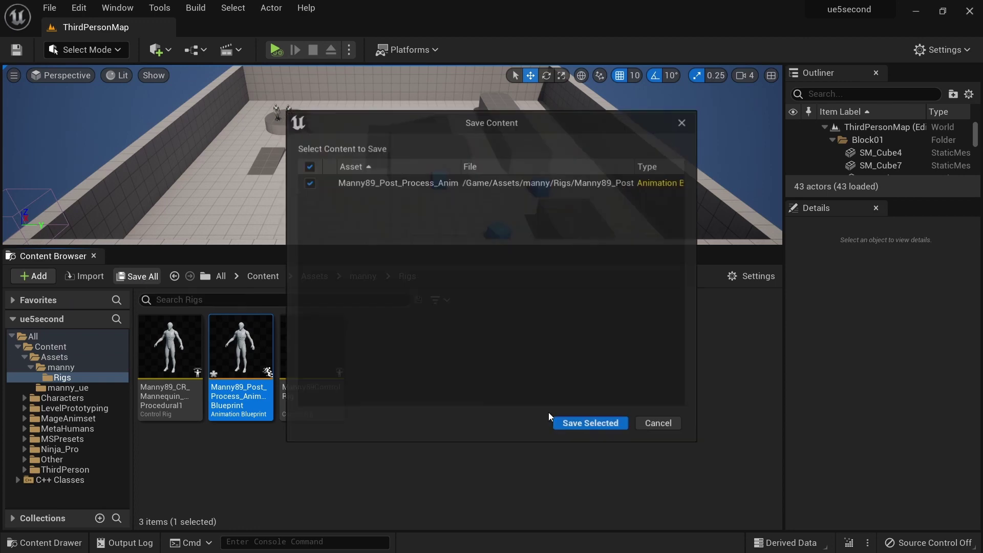
click(590, 423)
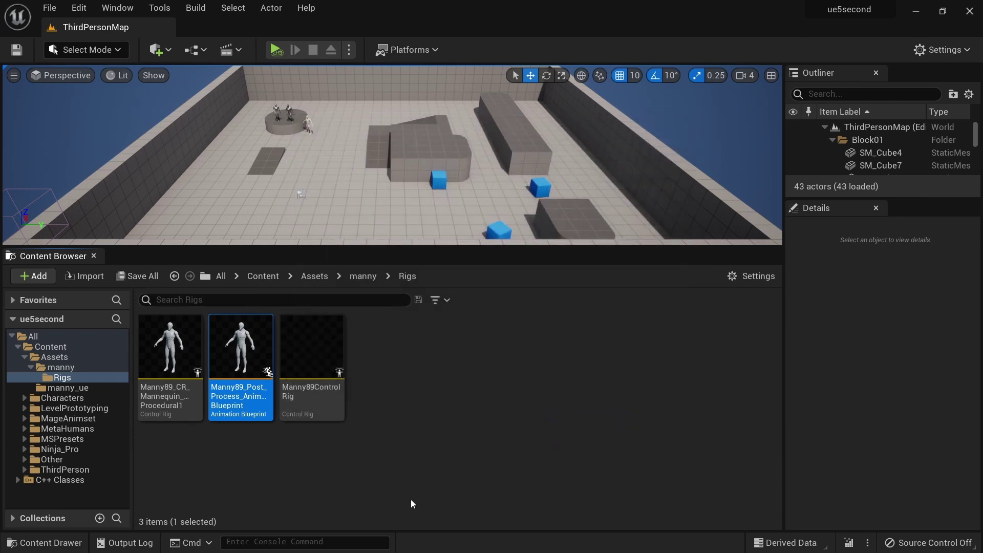
In the uefy25_manny89 skeletal mesh, set Default Animating Rig to Manny89ControlRig and the post-process Animation Blueprint to Manny89_Post_Process_AnimBlueprint
click(61, 368)
click(372, 388)
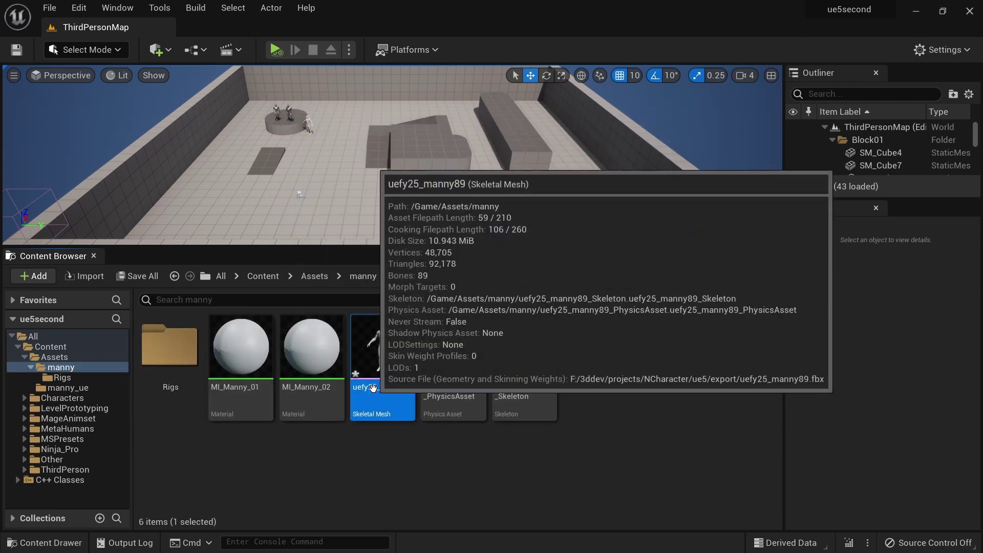
double_click(373, 388)
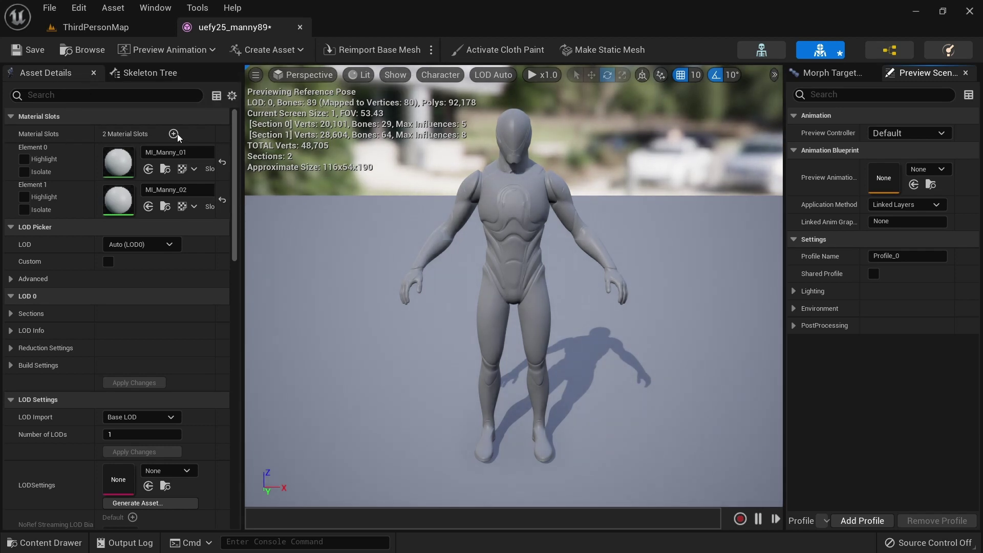
drag(235, 152, 225, 289)
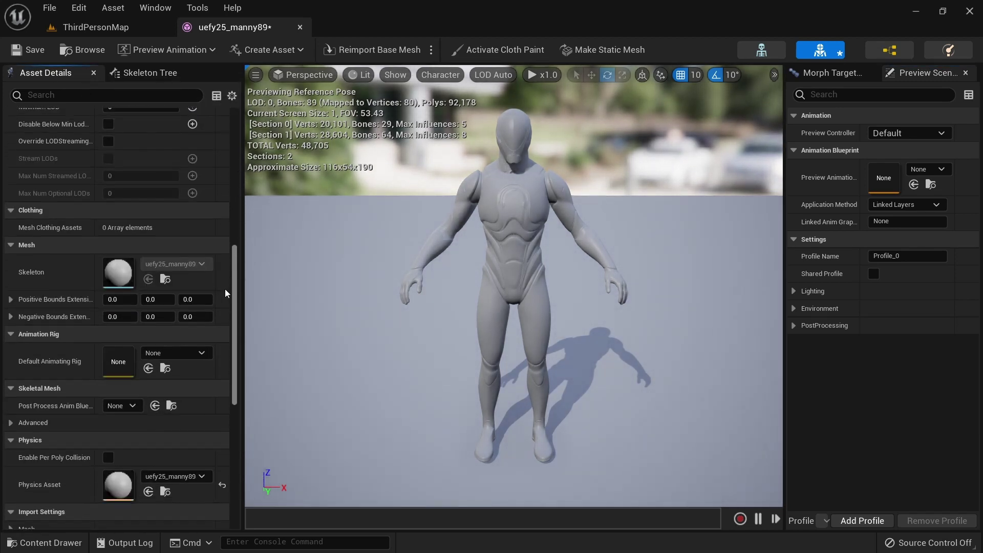
scroll(226, 289, down, 3)
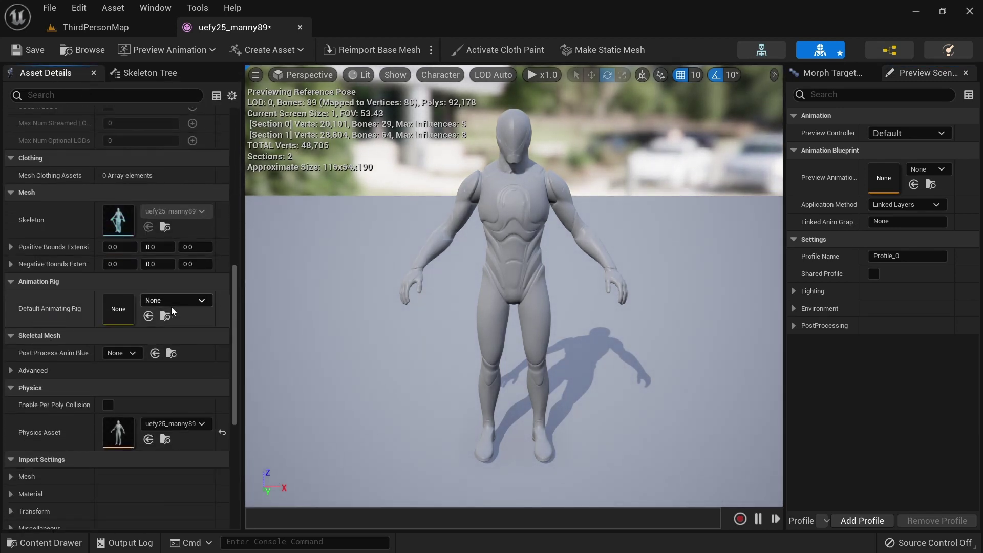
click(189, 304)
text(manny89)
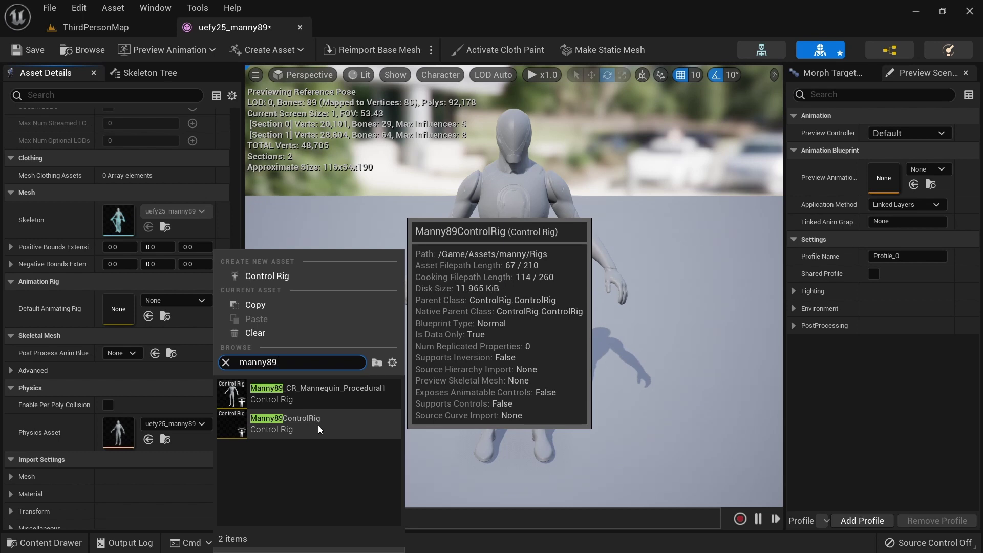
click(331, 423)
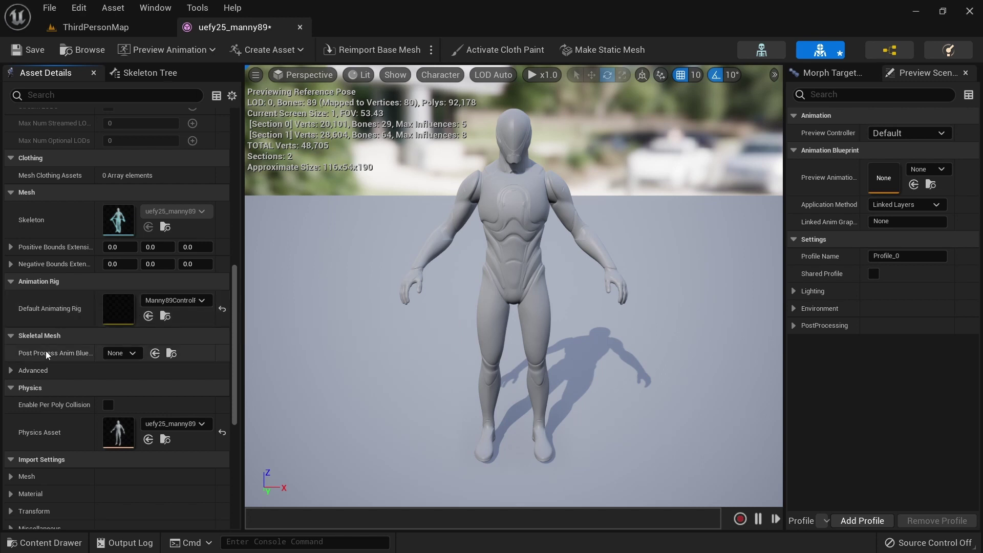
click(125, 354)
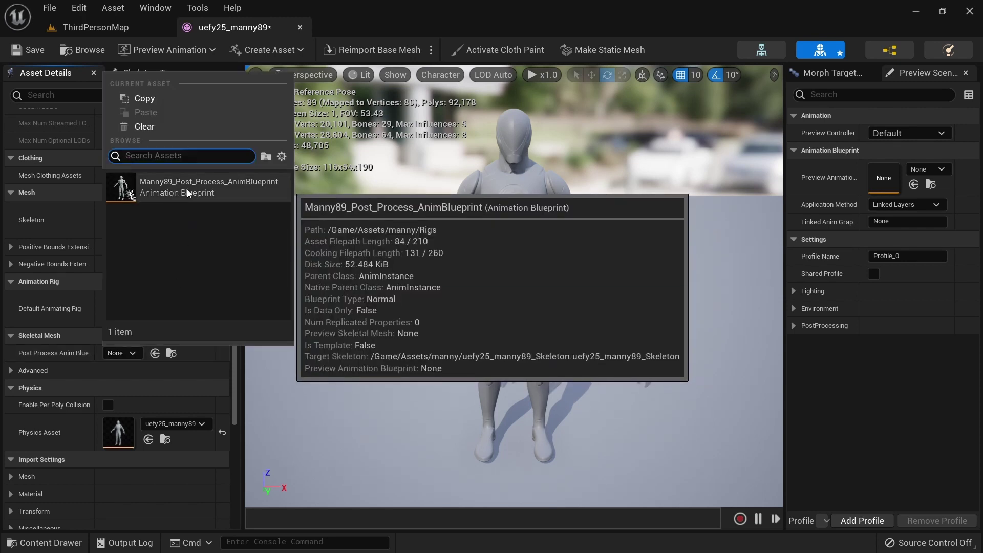
click(233, 188)
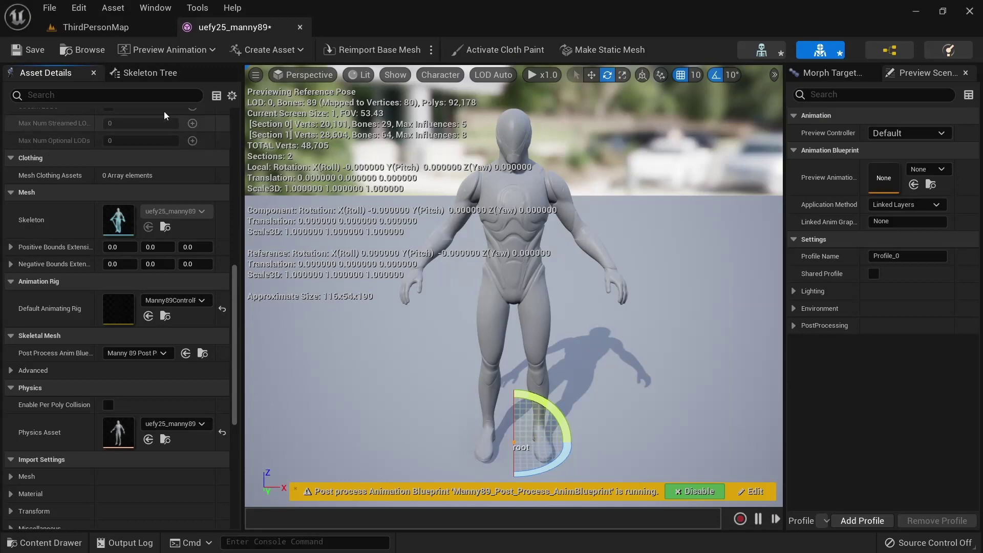
Show the retargeting options in the skeleton tree and set translation retargeting to Skeleton recursively from the root bone
click(150, 73)
click(217, 93)
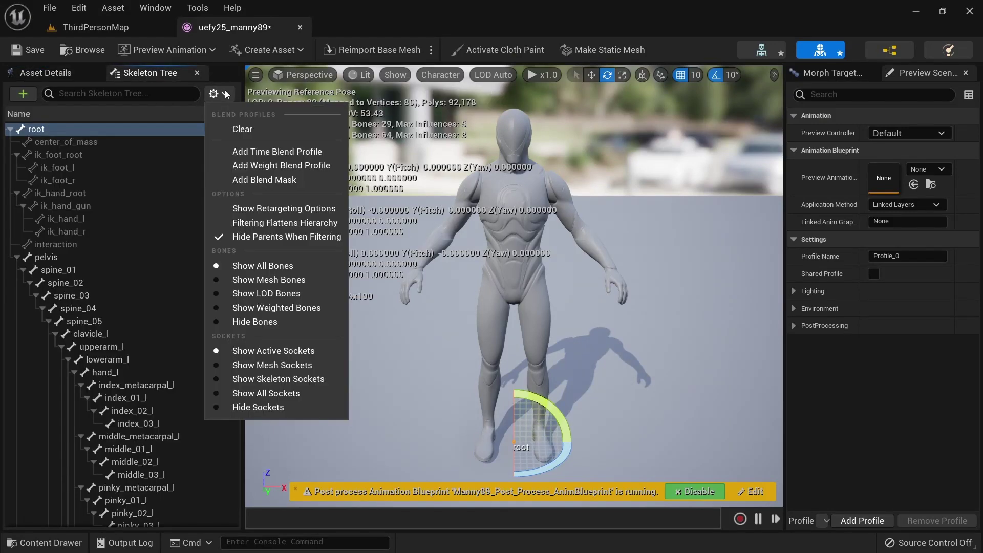
click(285, 211)
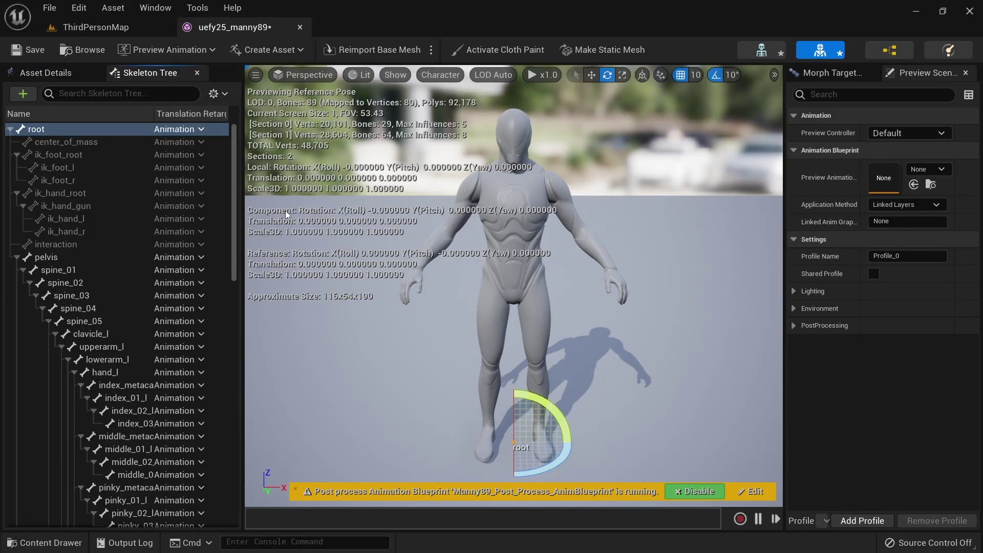
right_click(82, 127)
click(261, 253)
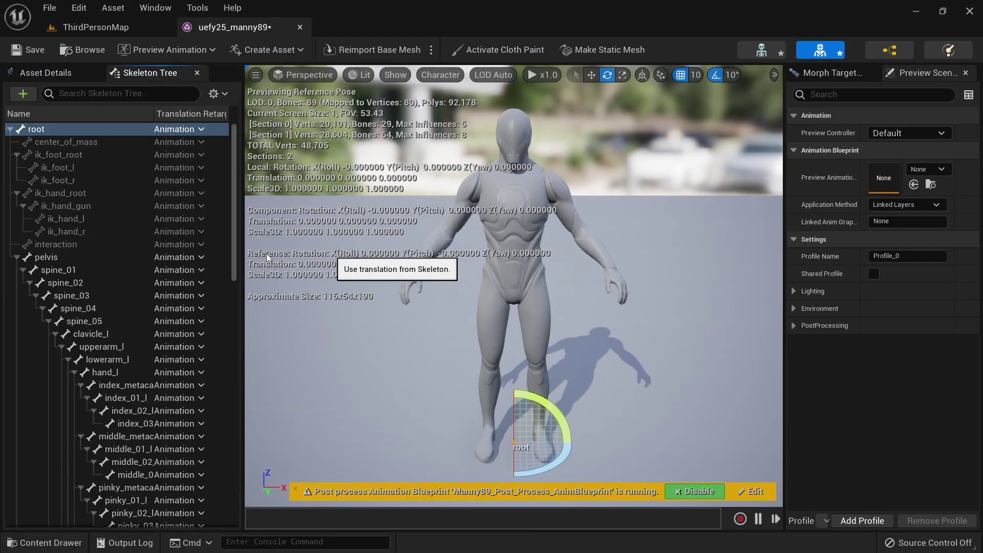
Set translation retargeting to Animation for the root bone and Animation Scaled for the pelvis bone
click(189, 130)
click(195, 162)
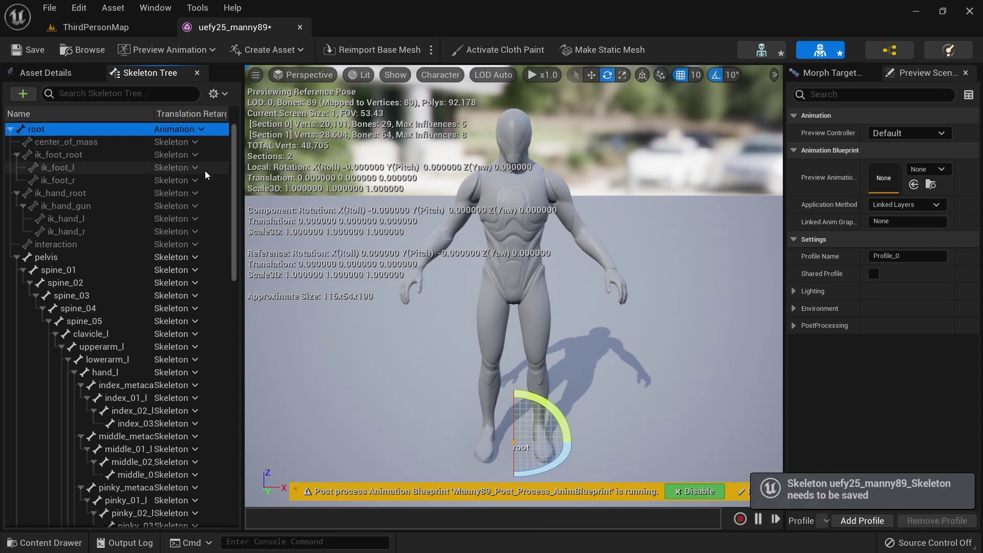
click(183, 258)
click(238, 319)
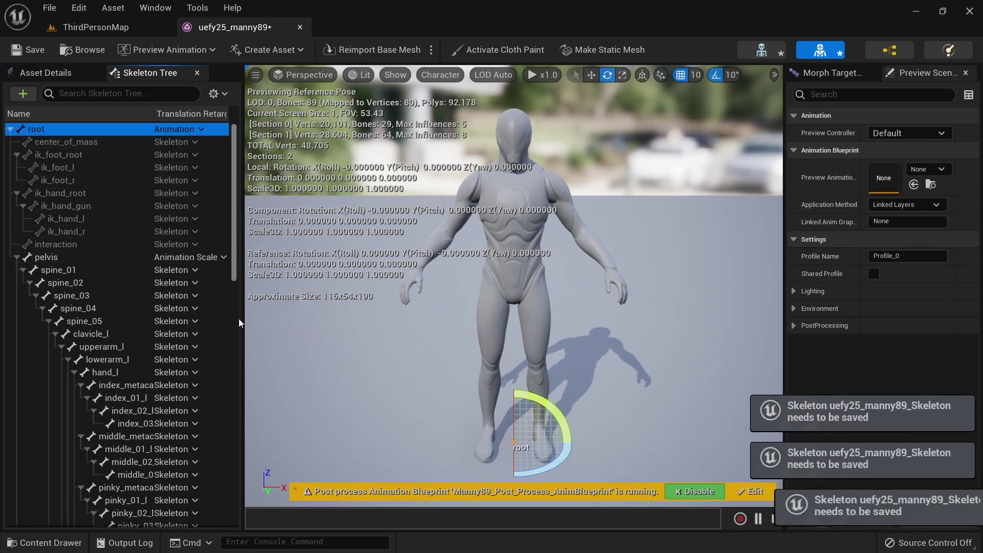
Switch to the skeleton editor and choose uefy25_manny89 as the skeleton's preview mesh
click(761, 48)
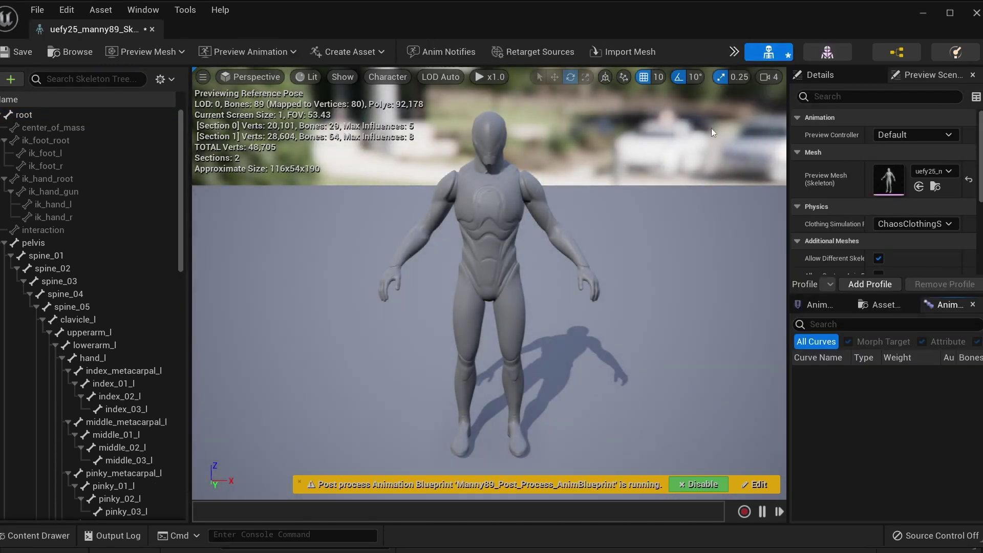
click(950, 171)
mouse_move(865, 307)
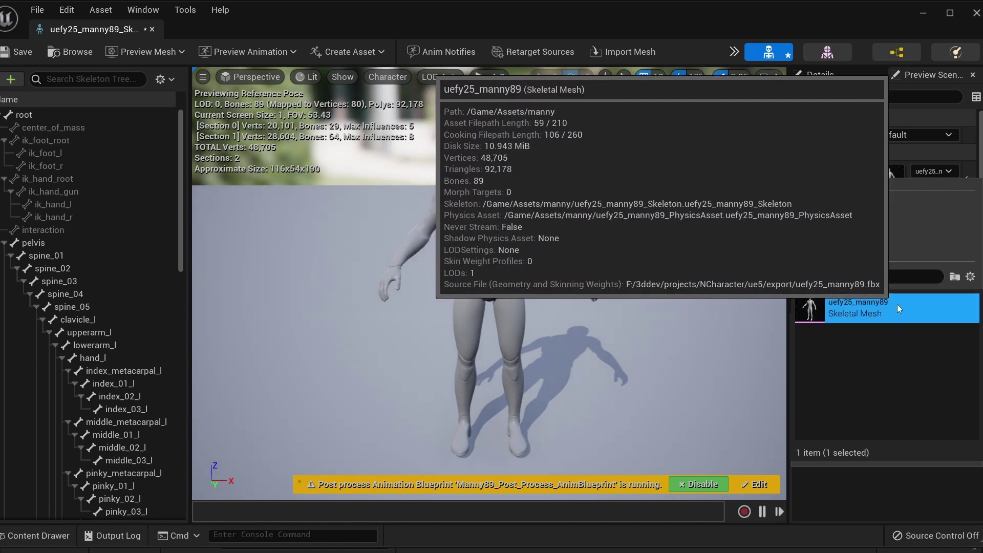
click(896, 306)
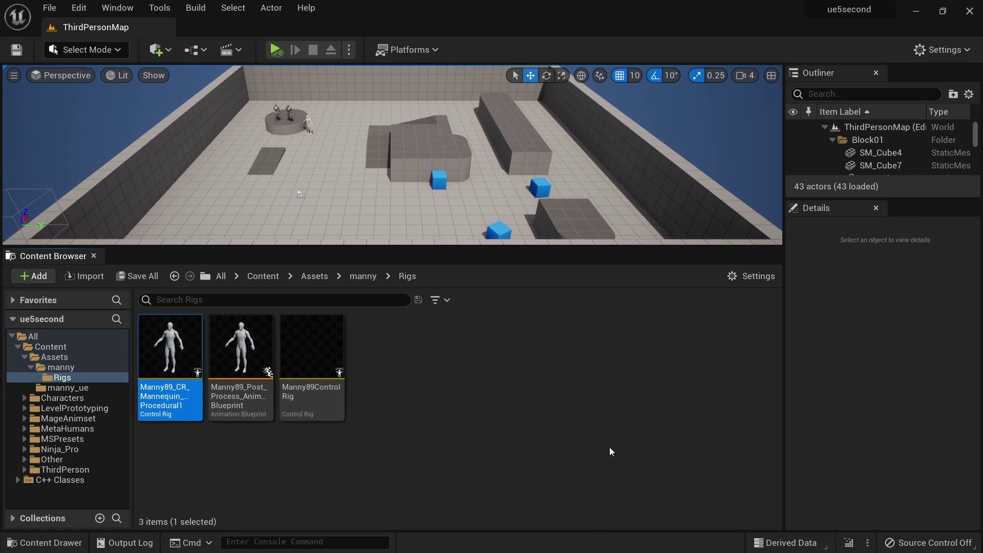
Create a folder named ue4mann inside the Assets folder
click(418, 454)
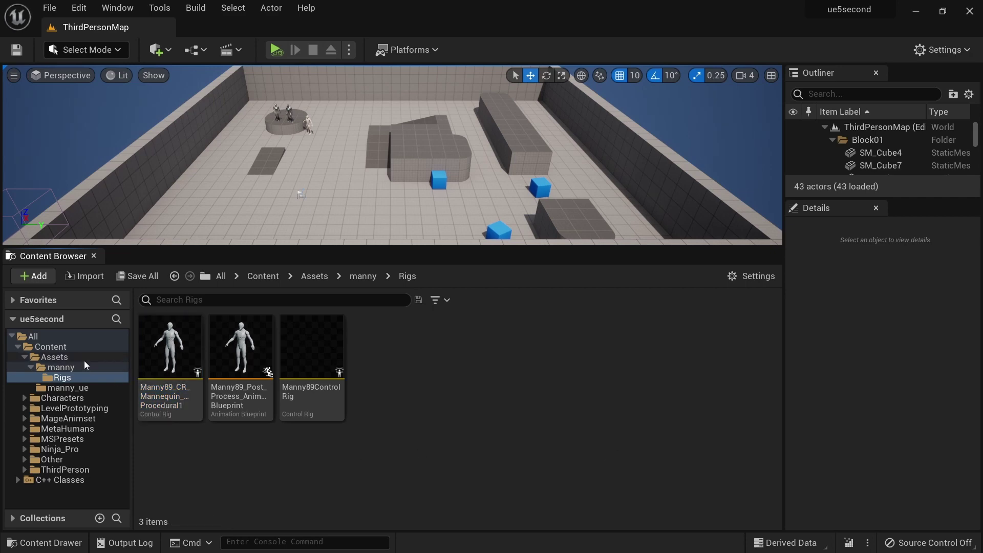
click(29, 367)
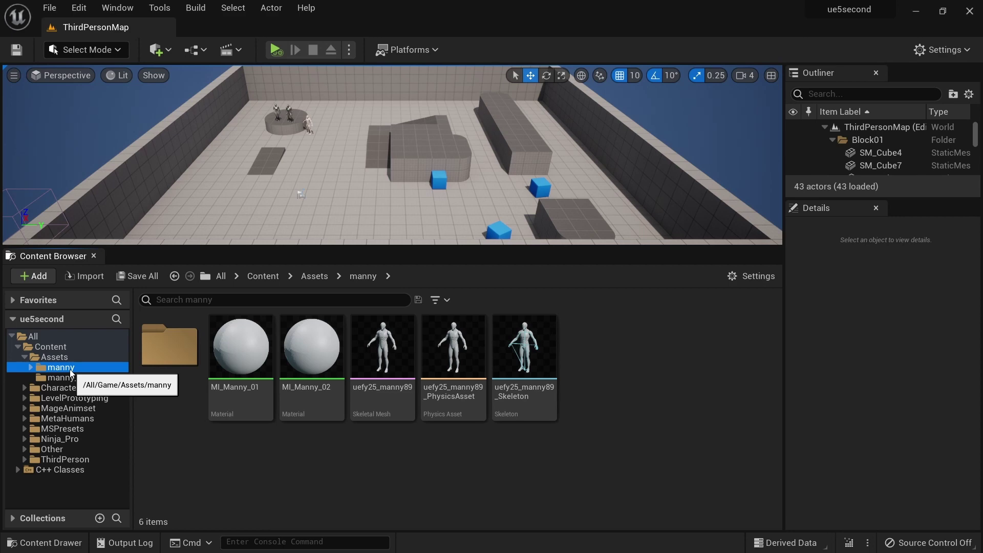
click(52, 356)
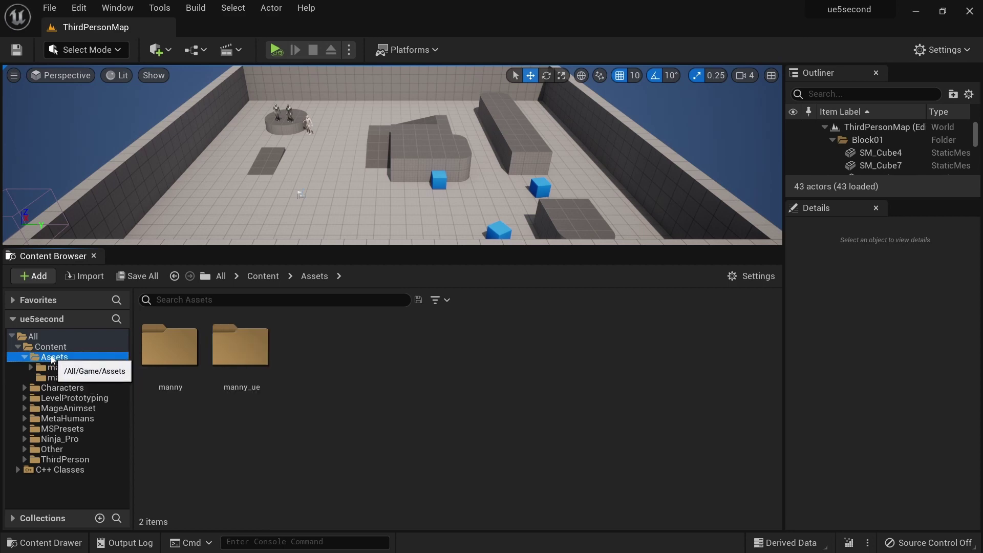
right_click(52, 357)
click(126, 58)
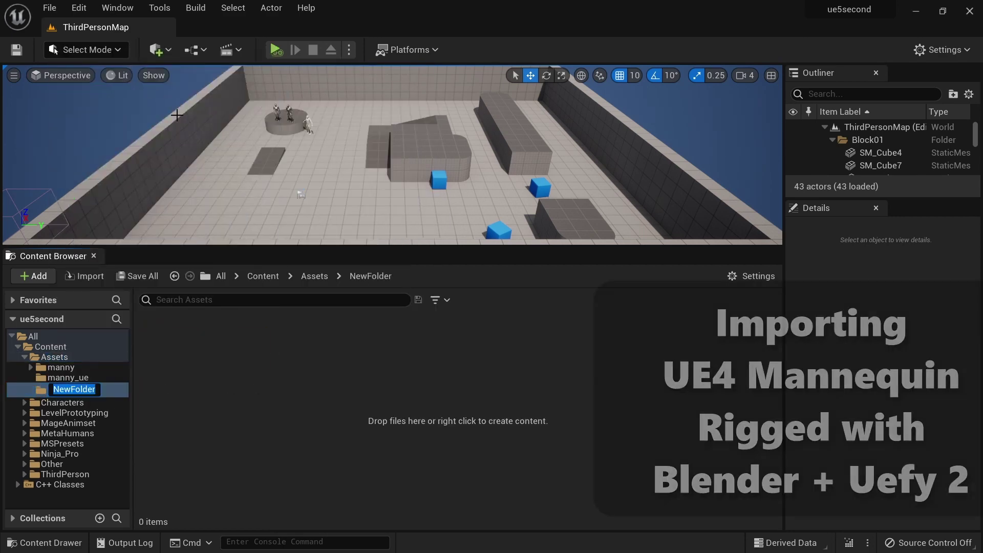
text(ue4)
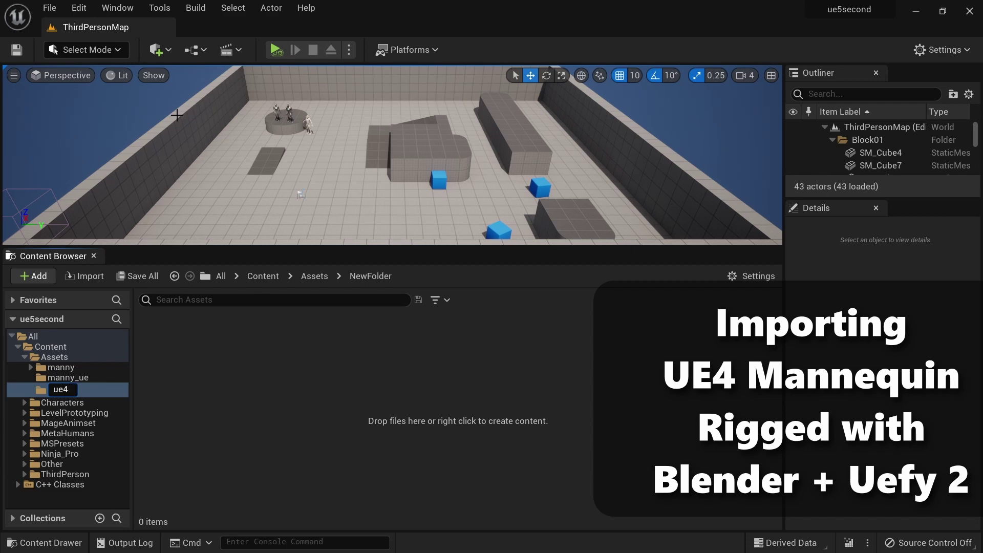
text(mann)
key(Return)
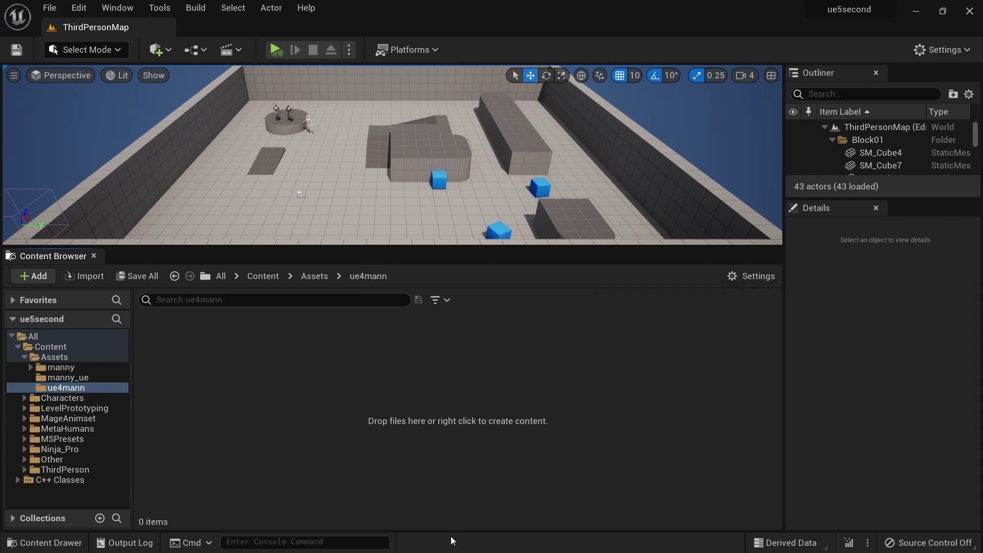
Import uefy25_ue4_mann.fbx into the ue4mann folder as a skeletal mesh without assigning an existing skeleton, and dismiss the message log
click(87, 275)
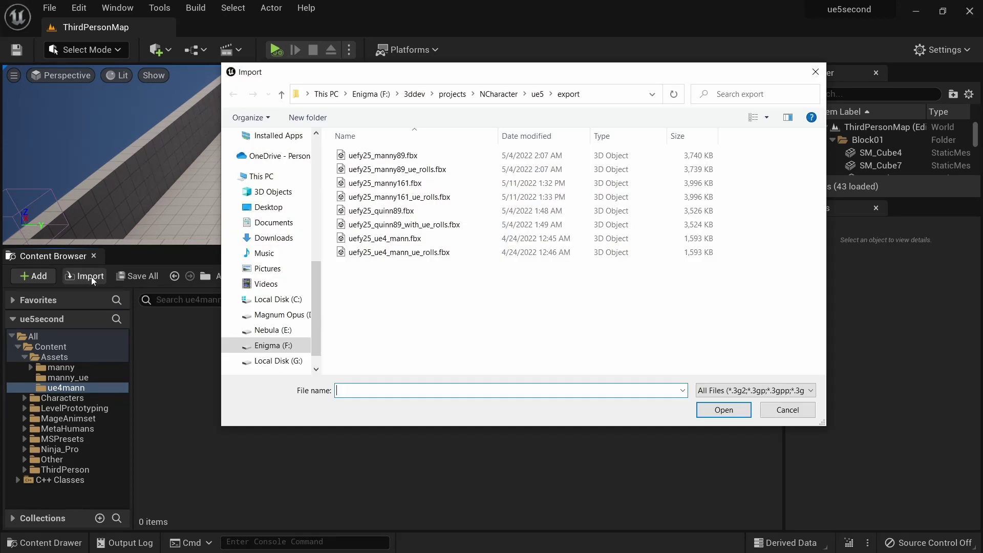
click(417, 239)
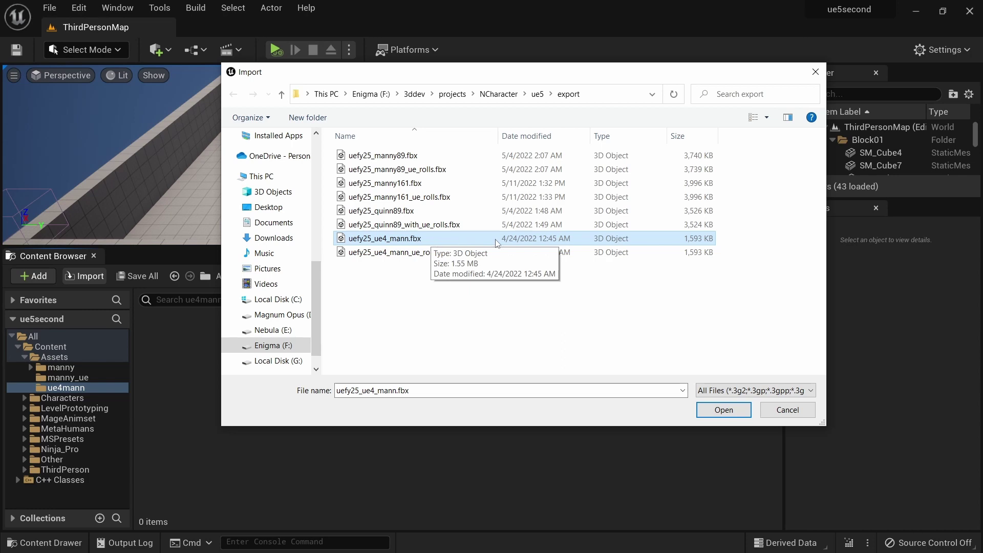
click(723, 411)
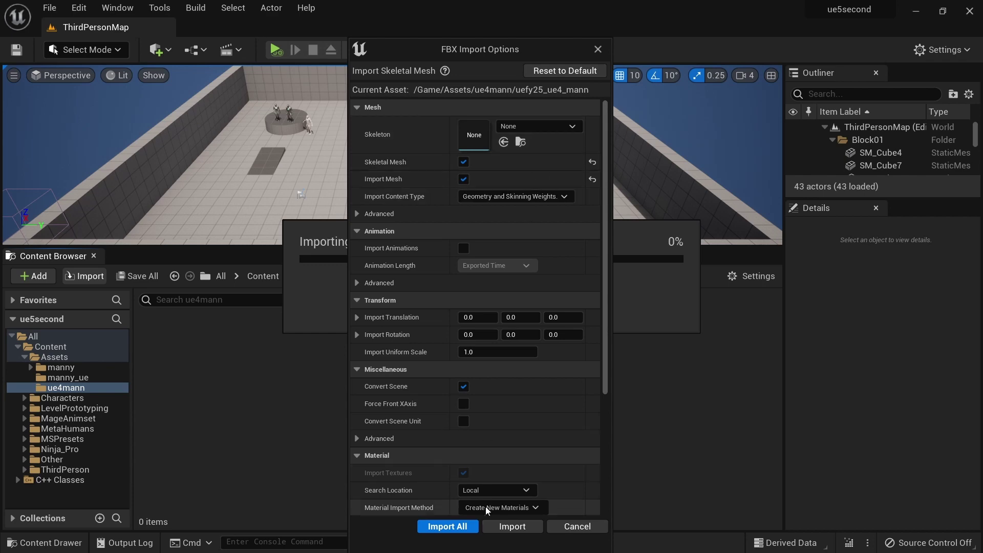
click(509, 527)
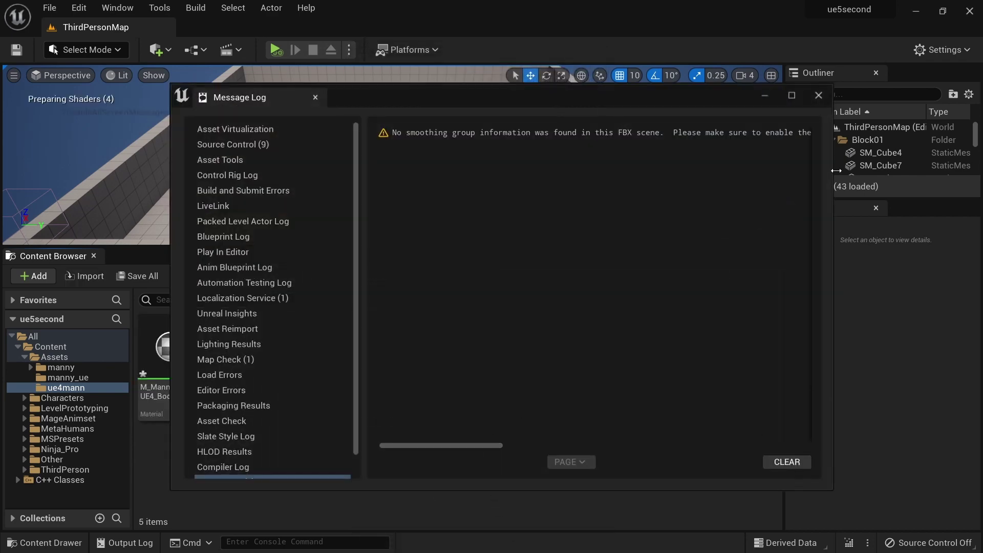
click(818, 95)
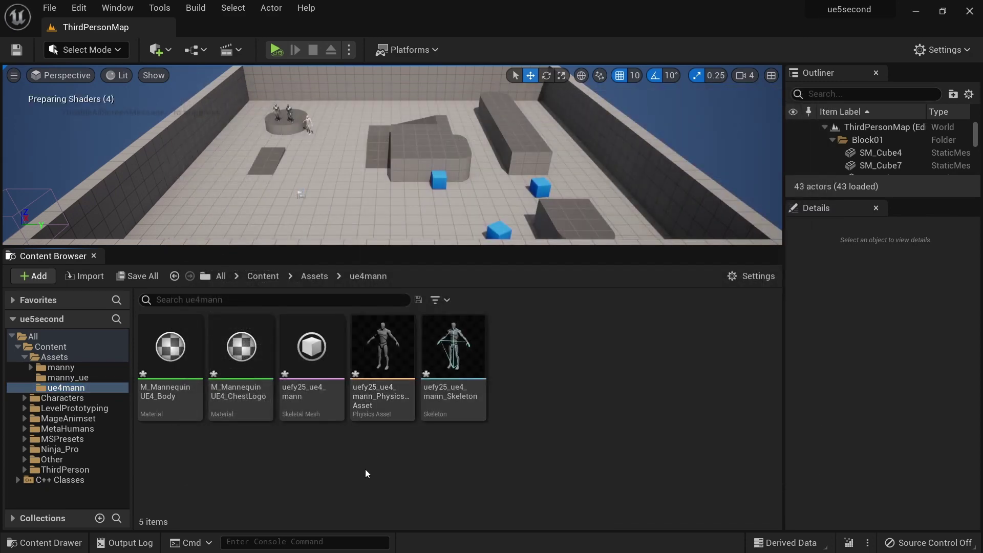
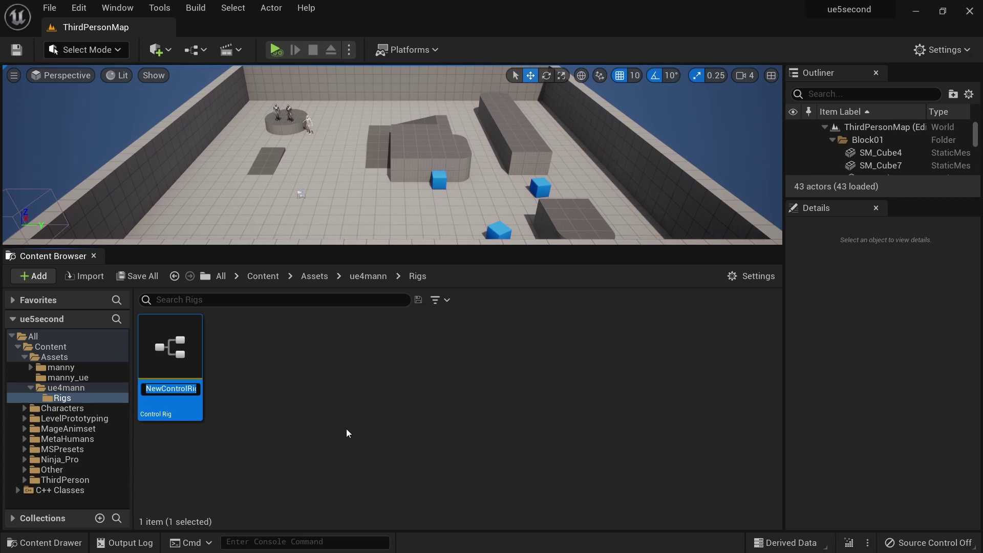
Name the new Control Rig in ue4mann's Rigs folder UefyUE4ControlRig
text(UefyUE4ControlRig)
key(Return)
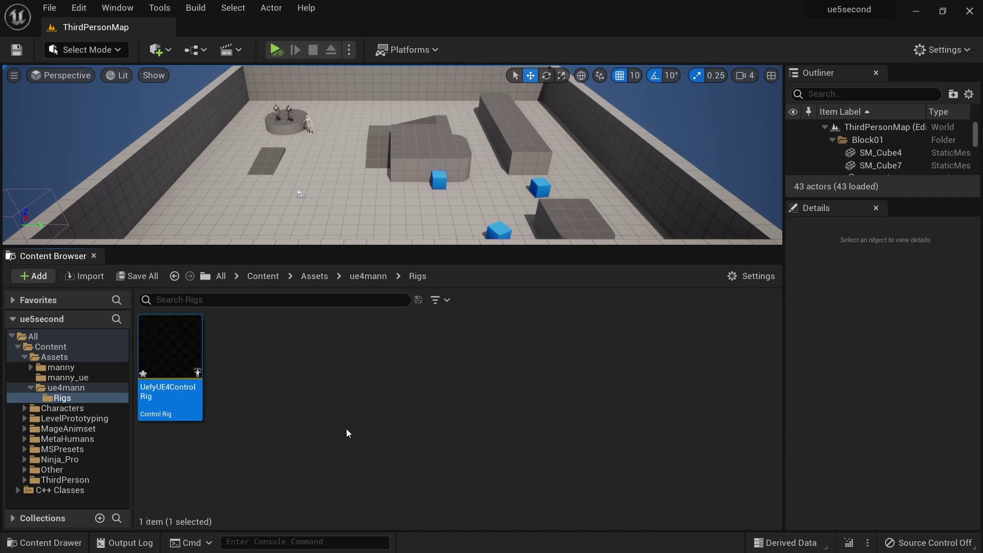
click(256, 361)
Create an Animation Blueprint for uefy25_ue4_mann_Skeleton in ue4mann's Rigs folder and name it UE4_Post_Process_animblueprint
right_click(253, 362)
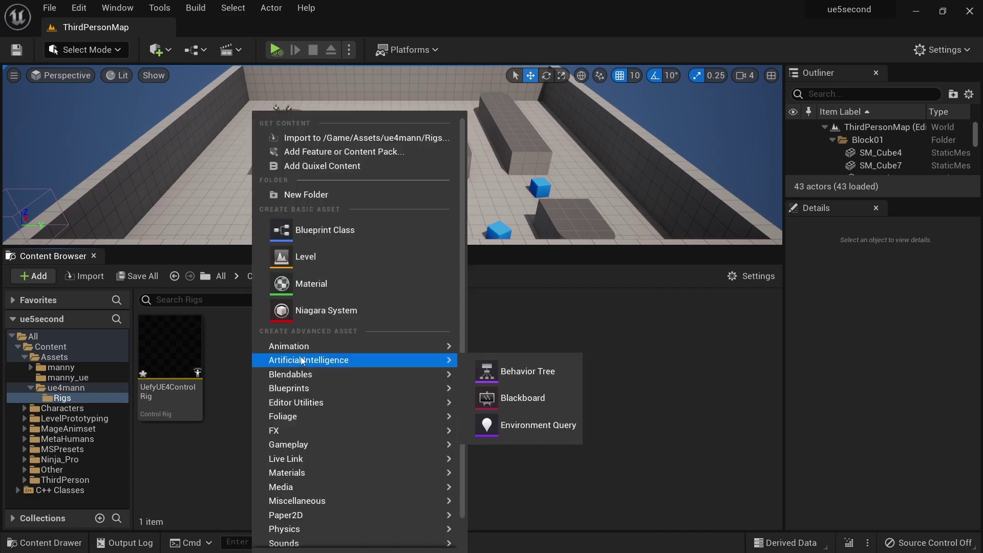
mouse_move(380, 349)
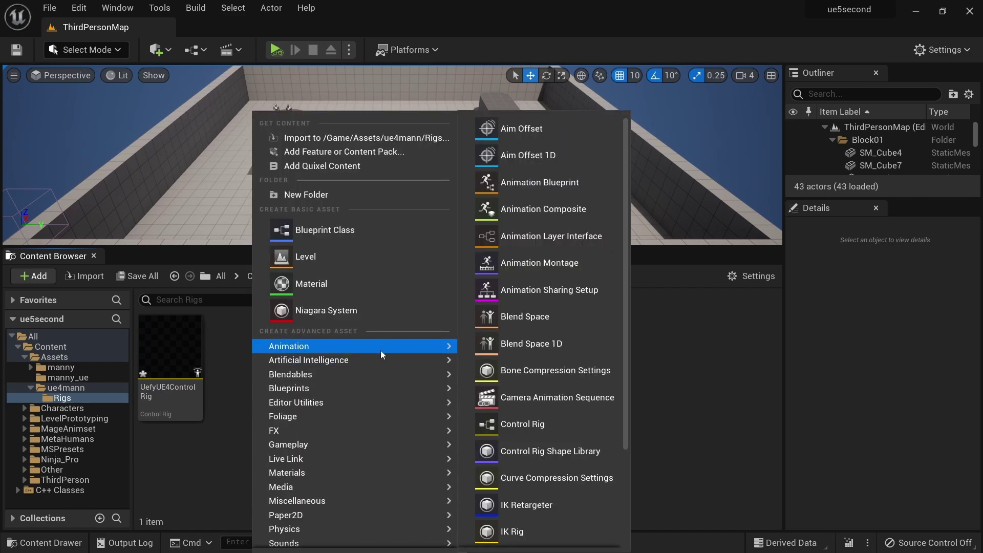
click(560, 183)
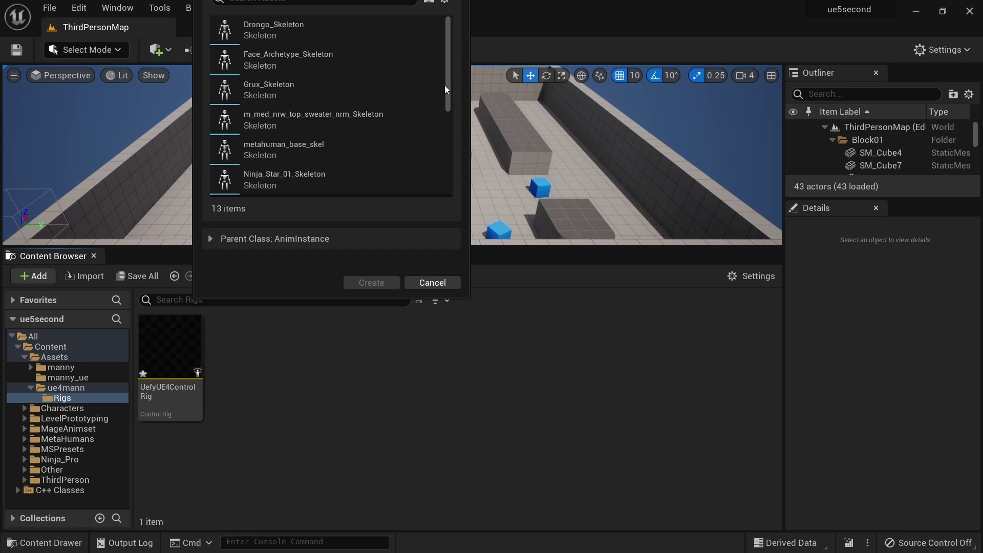
drag(445, 86, 443, 182)
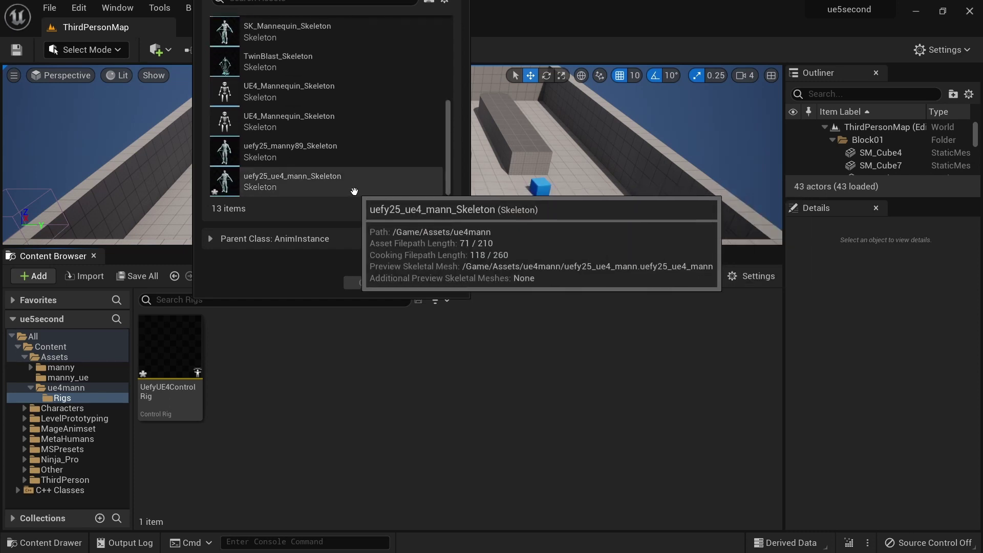
click(279, 184)
click(366, 283)
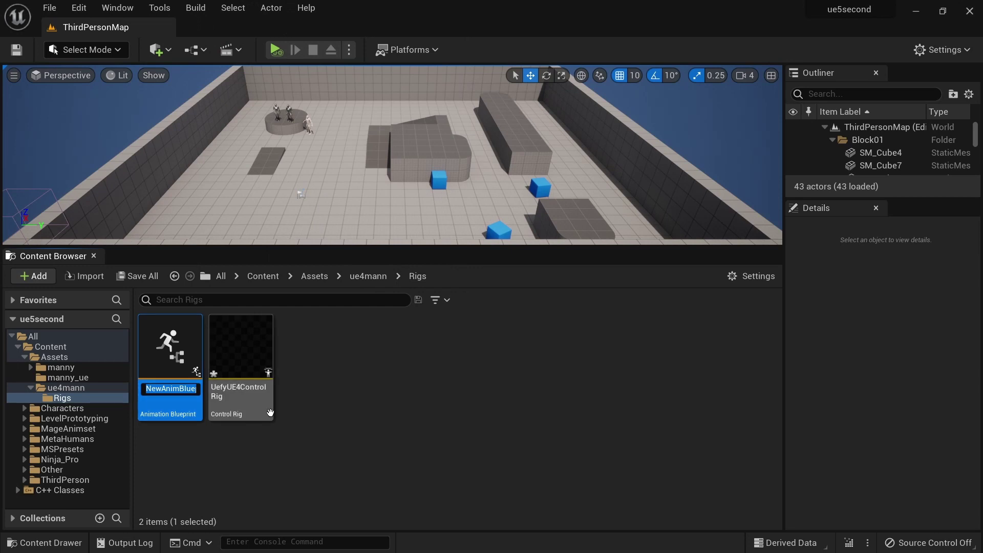
text(UE)
key(BackSpace)
text(4_Post_Process_...)
text(animblueprint)
key(Return)
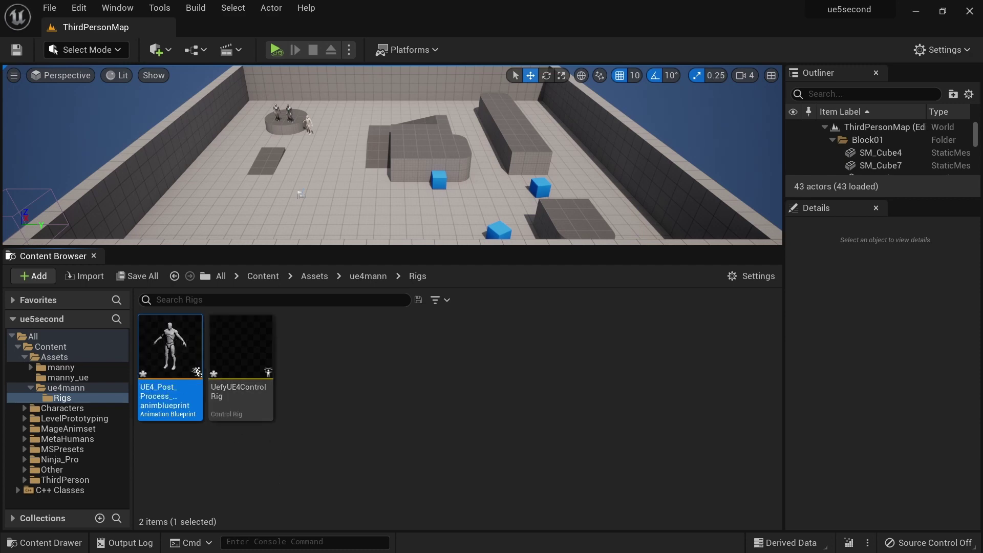
Duplicate the Manny89_CR_Mannequin_Procedural1 control rig in manny's Rigs folder and name the copy UE4_CR_Mannequin_Procedural2
click(30, 368)
click(67, 388)
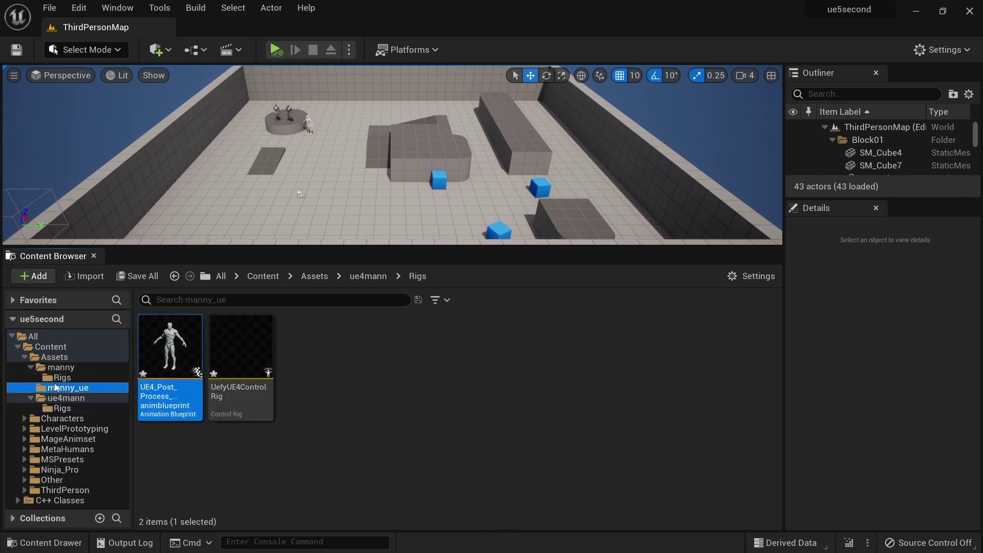
click(57, 378)
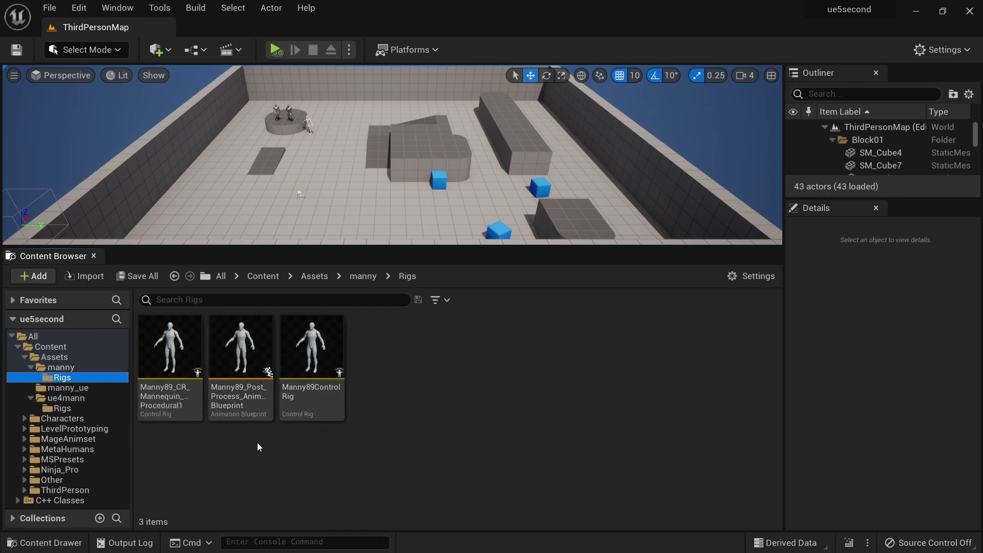
click(160, 364)
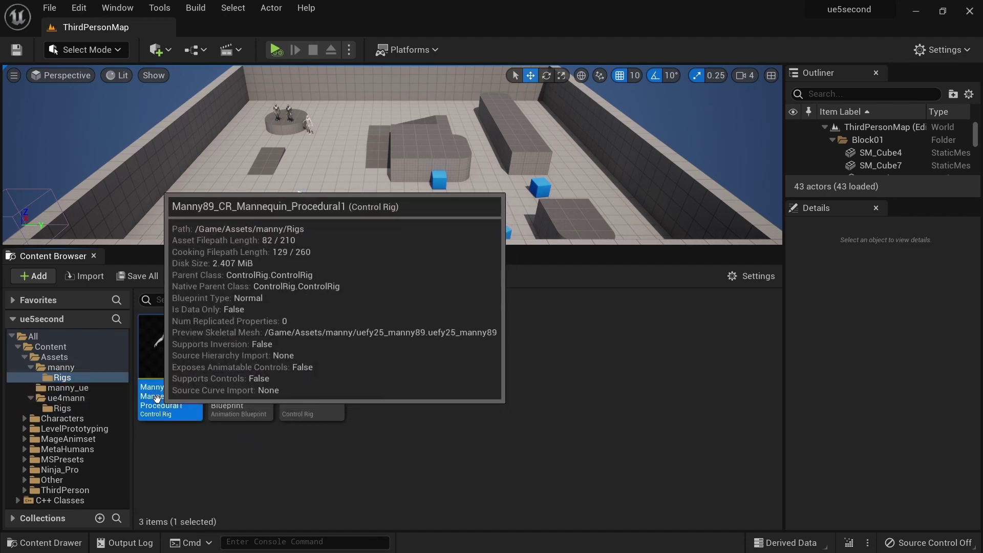
right_click(160, 363)
click(226, 124)
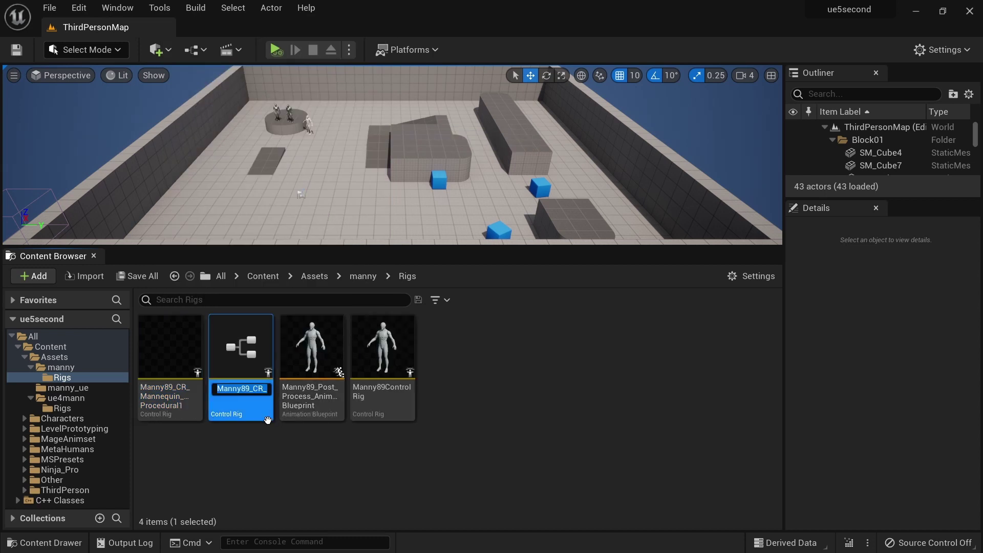
key(Home)
key(Right)
key(Right)
key(Right)
key(Right)
key(Right)
key(Right)
key(Right)
key(Right)
key(Right)
key(Right)
key(Right)
key(Right)
key(Right)
key(Right)
key(Right)
key(Right)
key(Right)
text(UE)
key(Return)
Move UE4_CR_Mannequin_Procedural2 into the Rigs folder under ue4mann
mouse_move(380, 359)
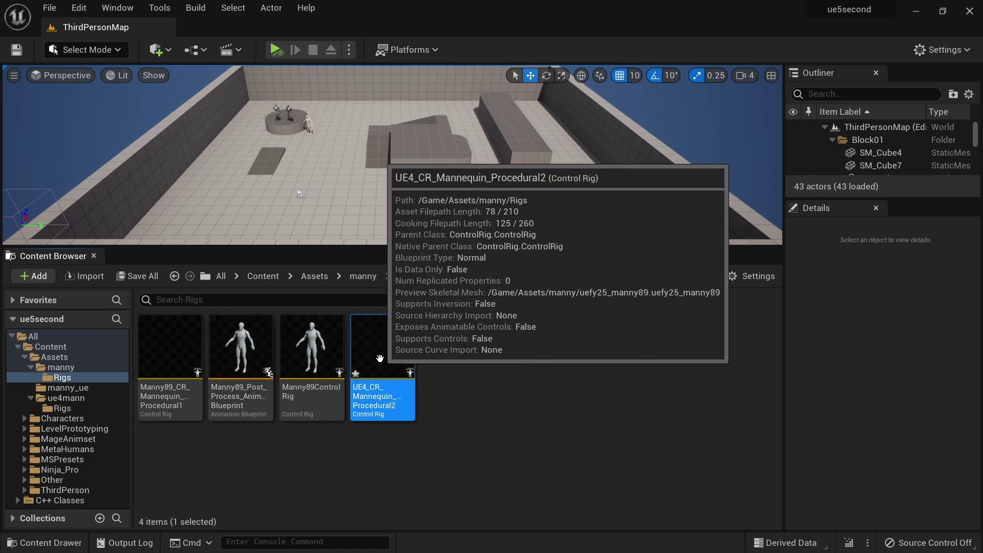
drag(380, 359, 66, 407)
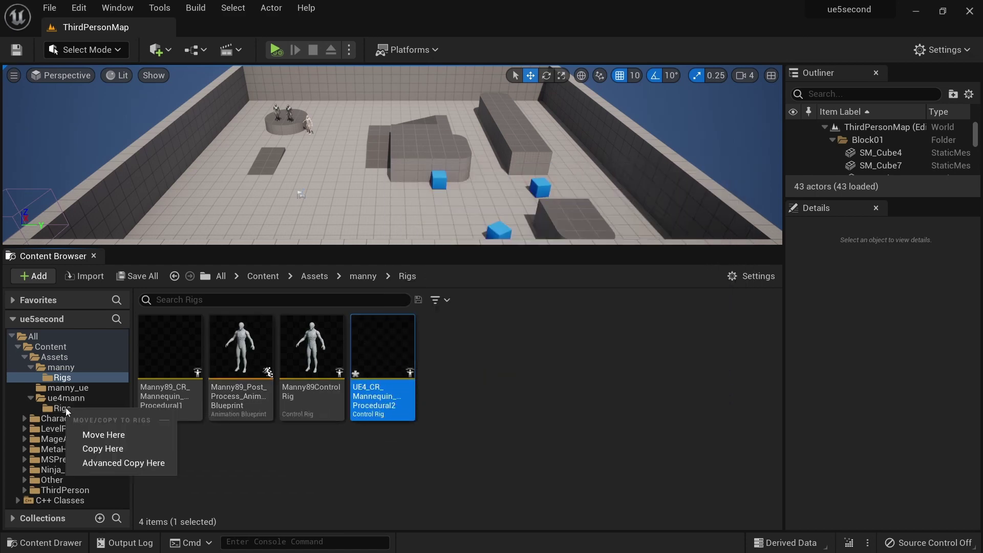
click(106, 433)
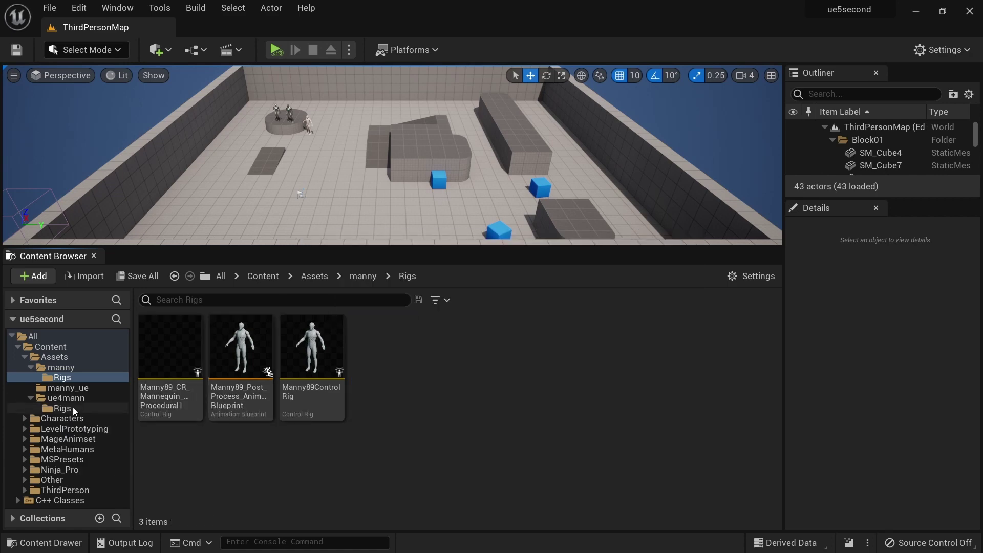
Open UE4_CR_Mannequin_Procedural2 from ue4mann's Rigs folder and dock its editor in the main window
click(62, 408)
click(166, 350)
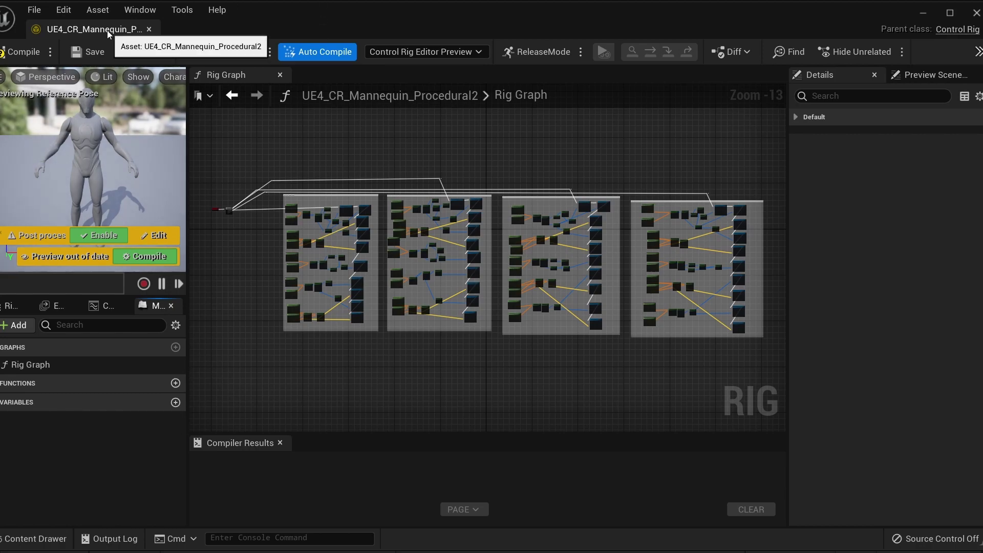
drag(123, 29, 245, 29)
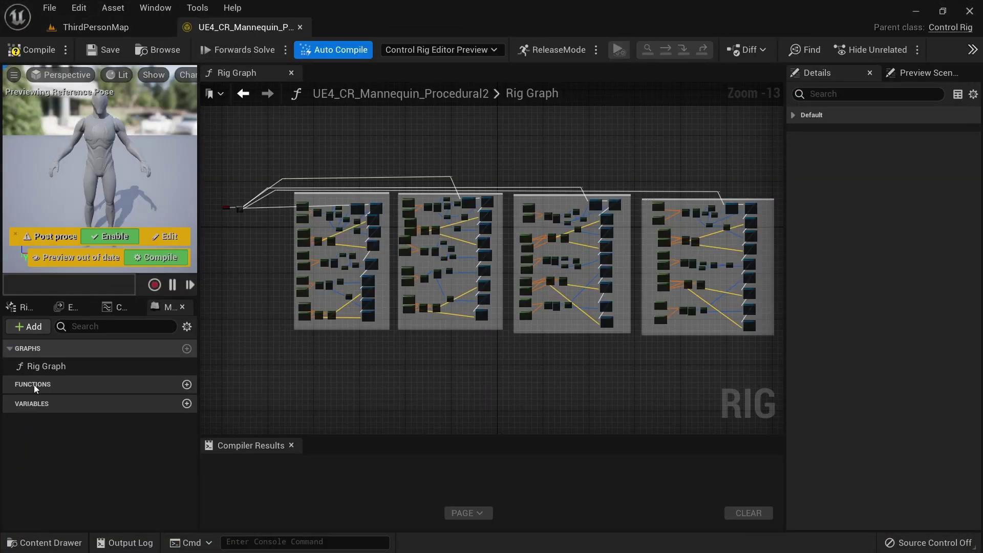
Delete every bone from the rig hierarchy of UE4_CR_Mannequin_Procedural2
click(20, 307)
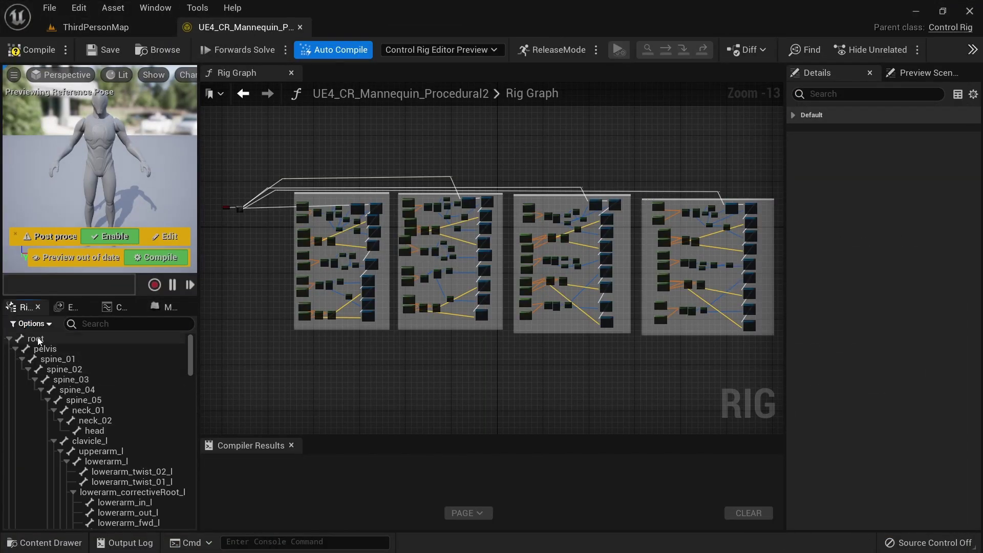
click(77, 338)
key(ctrl+a)
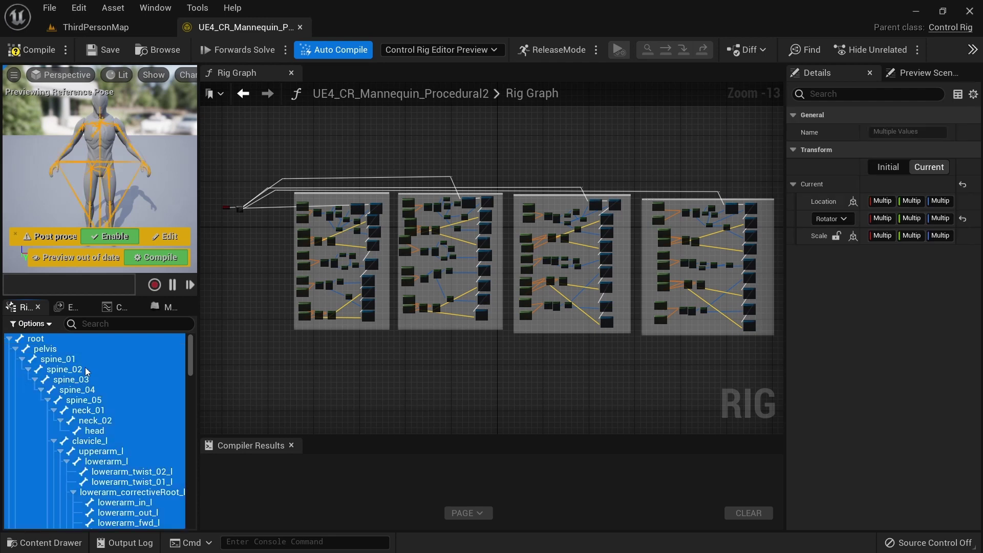
right_click(85, 372)
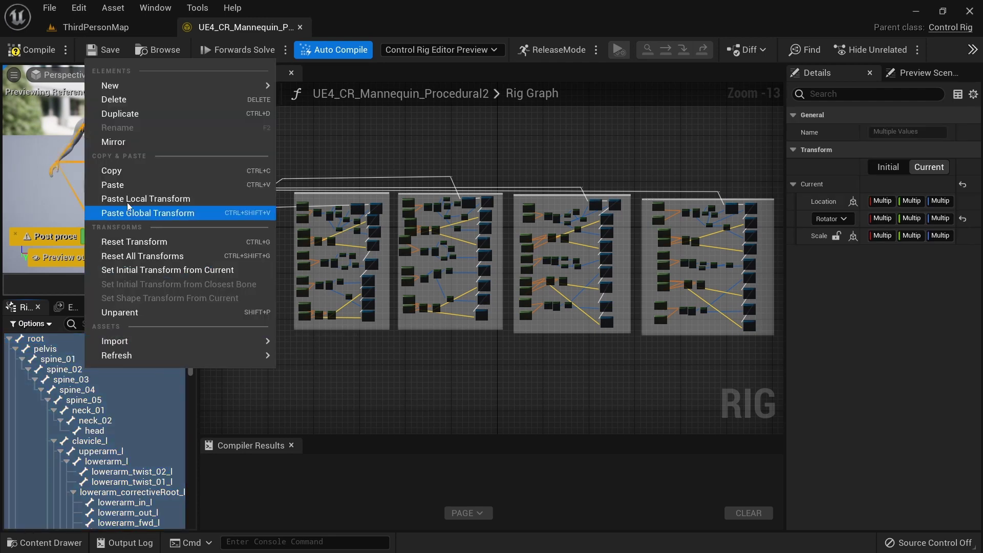
click(114, 100)
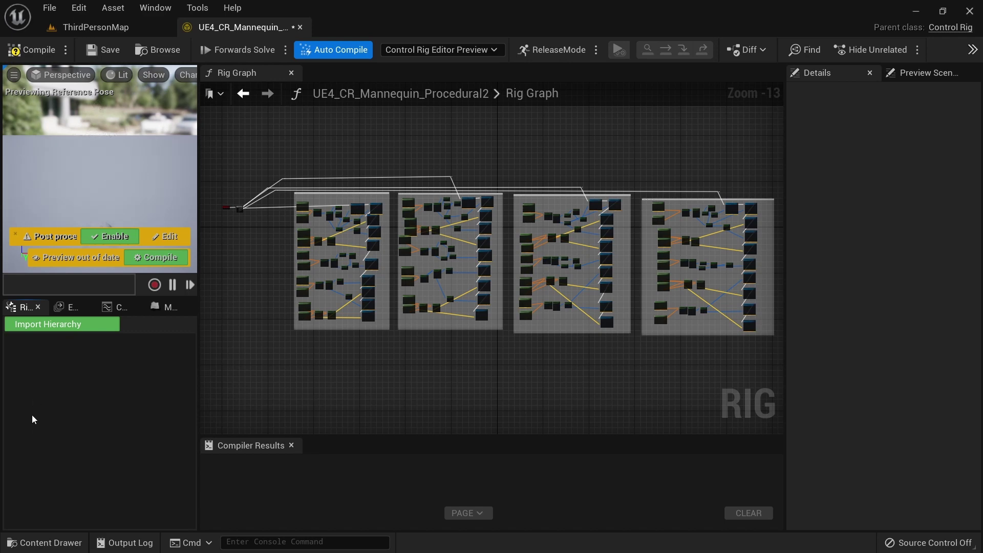
Import the bone hierarchy from the uefy25_ue4_mann skeletal mesh into the UE4_CR_Mannequin_Procedural2 rig
click(57, 330)
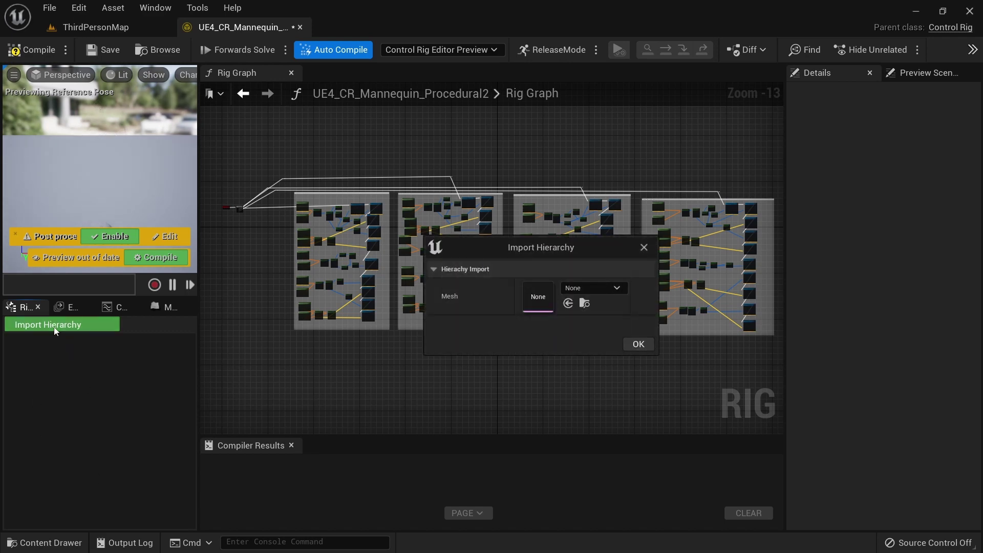
click(593, 288)
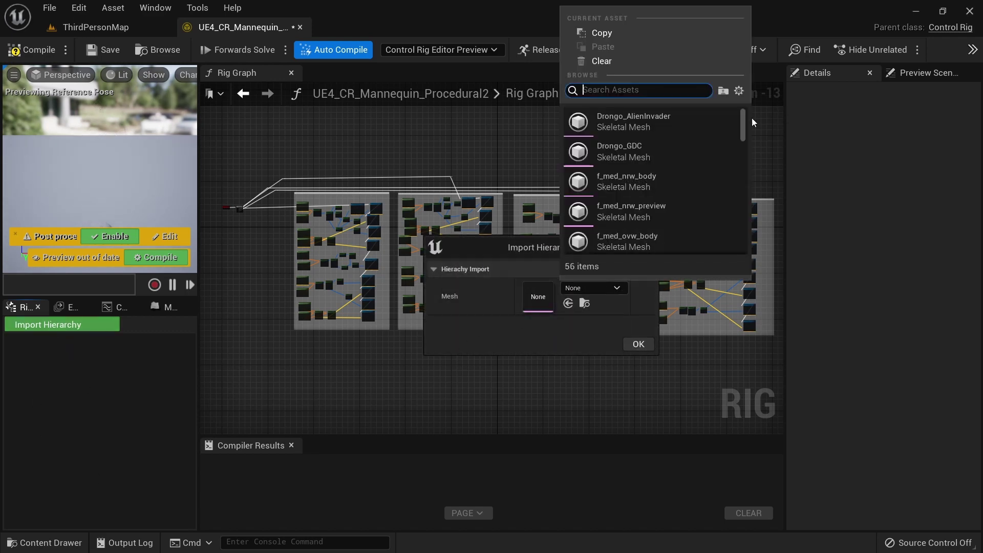
drag(744, 128, 745, 257)
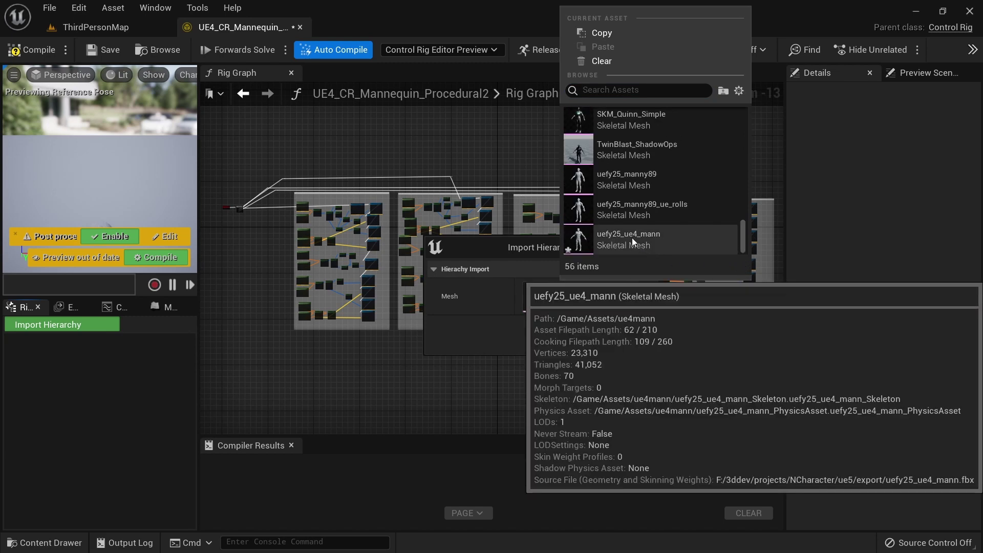
click(660, 238)
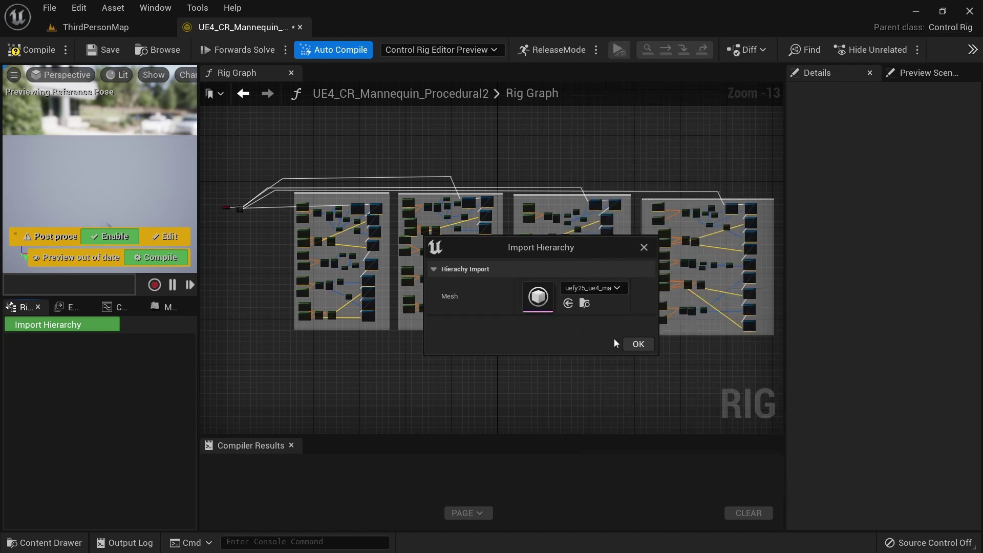
click(639, 344)
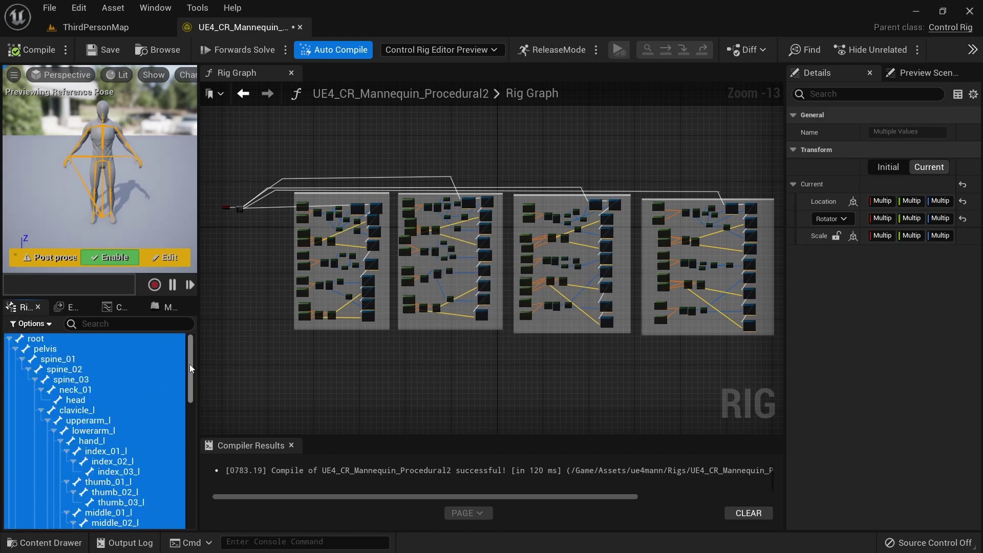
drag(191, 369, 172, 458)
scroll(173, 459, up, 10)
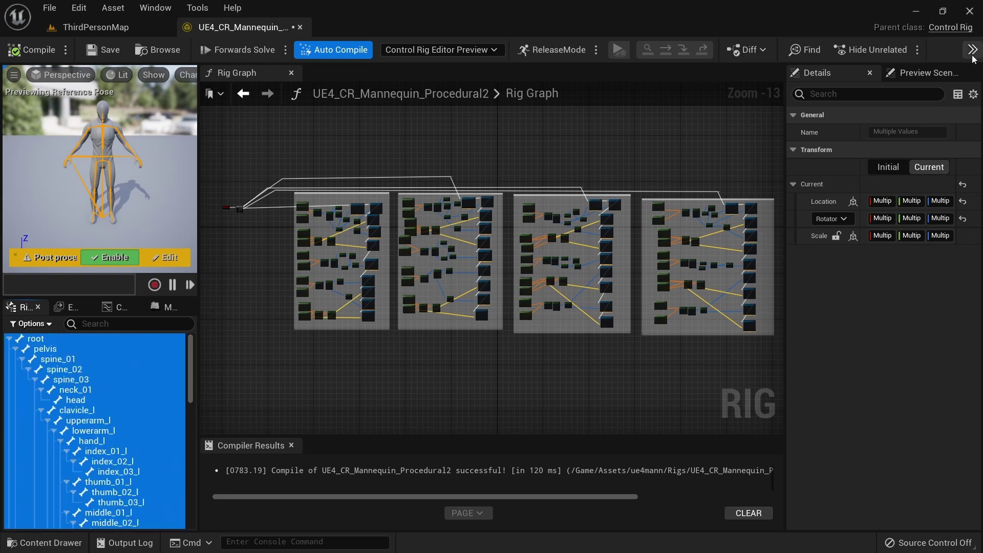
Set the preview mesh of UE4_CR_Mannequin_Procedural2 to uefy25_ue4_mann, then save the rig and close its editor
click(912, 74)
click(928, 169)
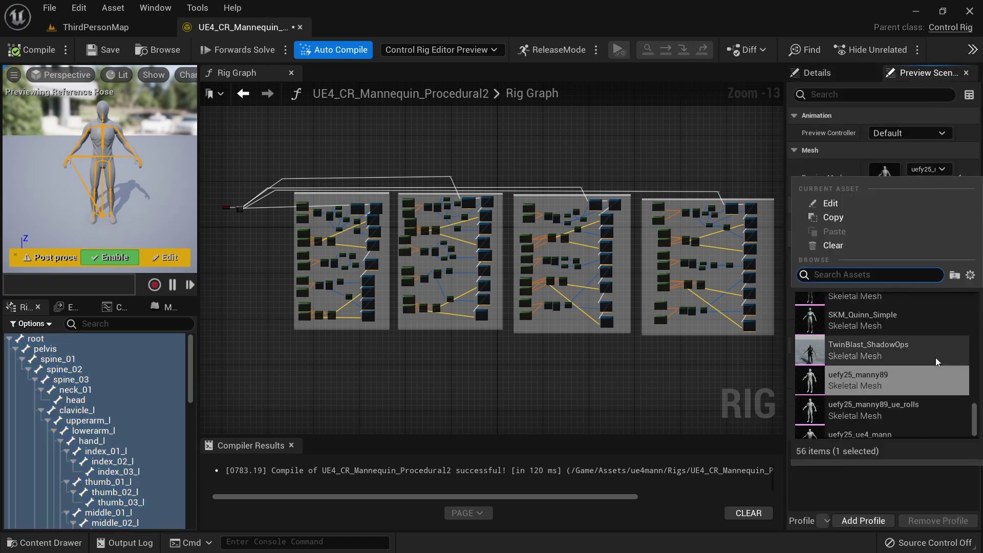
click(874, 425)
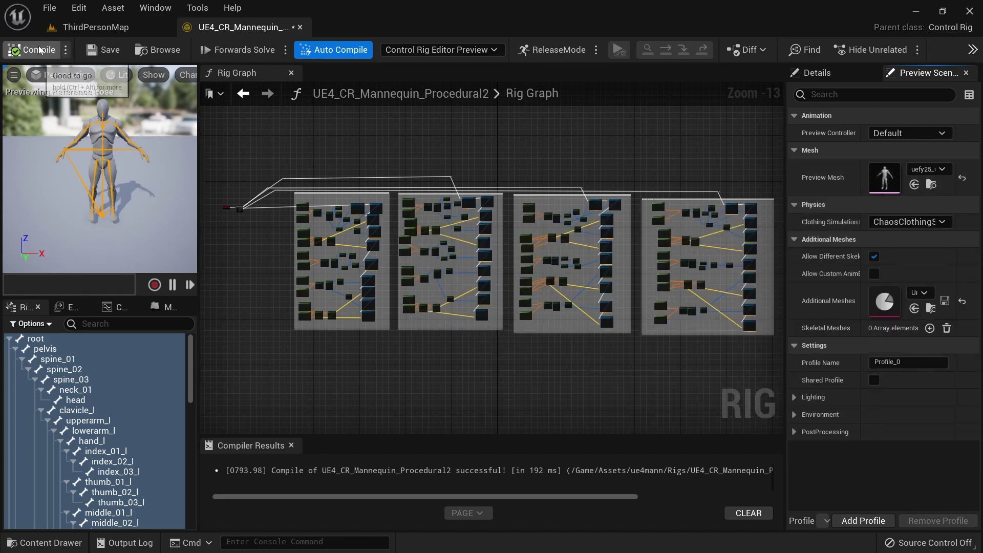
click(102, 51)
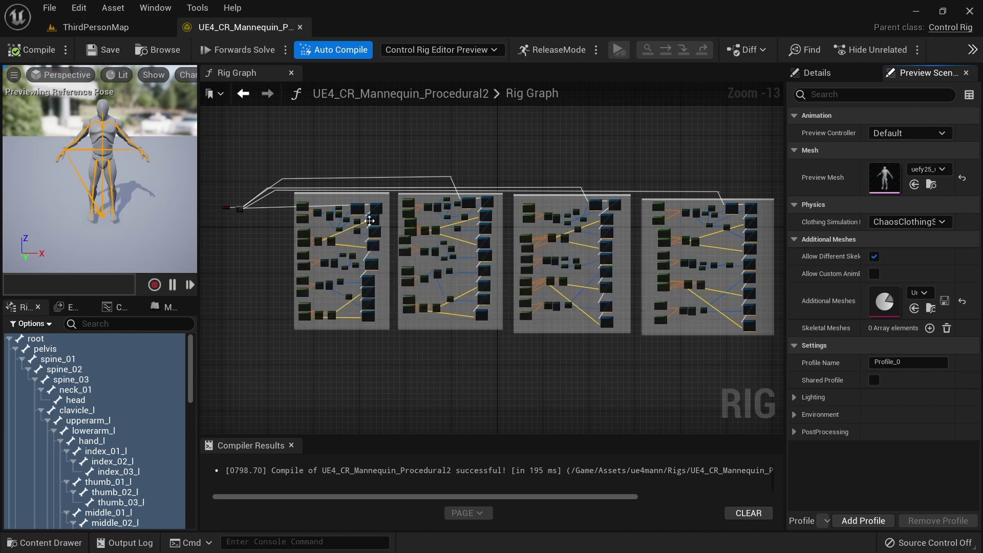
scroll(345, 204, up, 2)
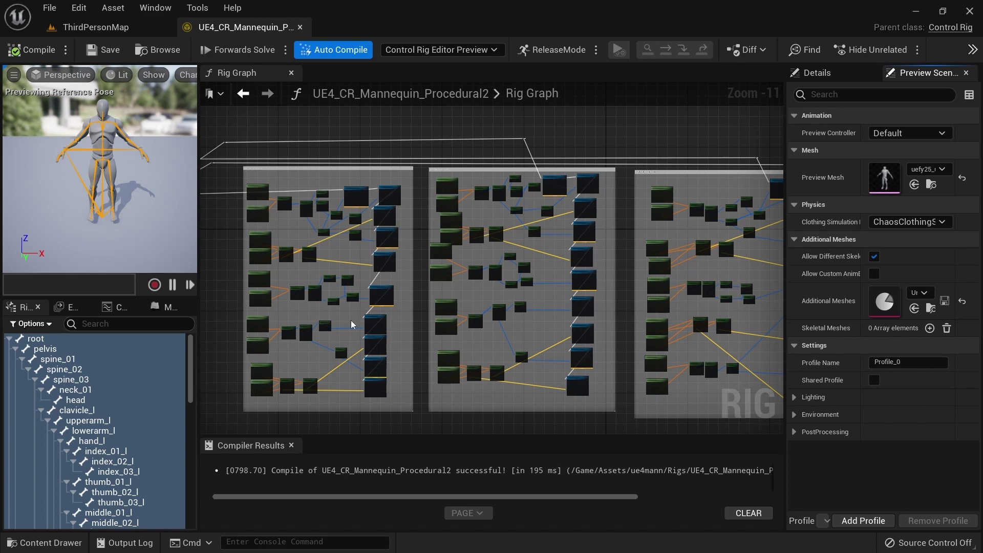
scroll(468, 281, down, 2)
click(300, 27)
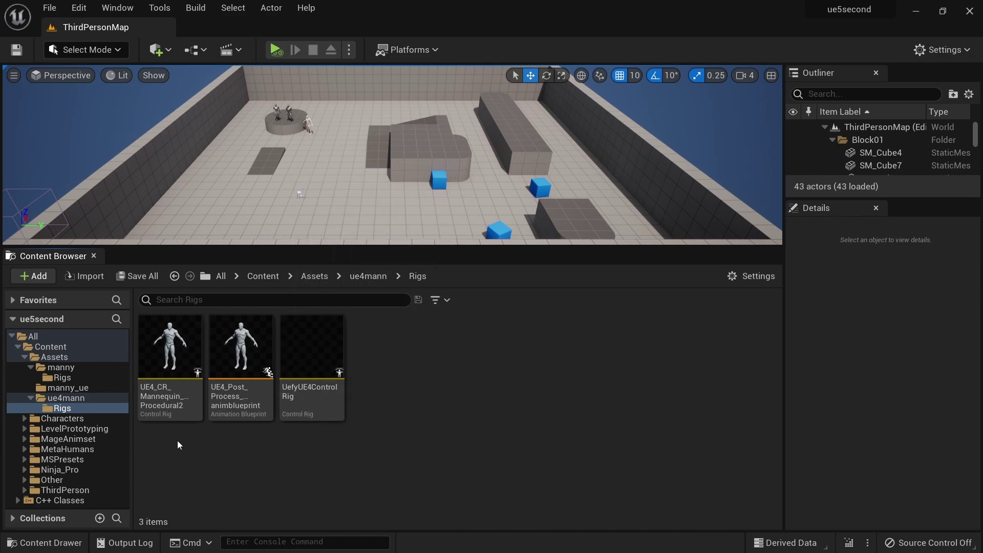
Open UE4_Post_Process_animblueprint from ue4mann's Rigs folder and add an Input Pose node to its AnimGraph
click(257, 370)
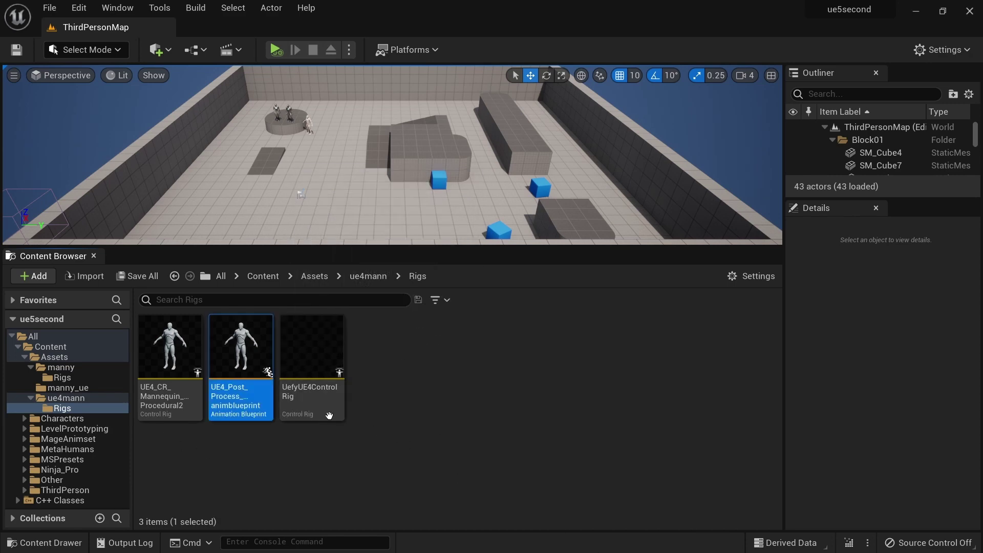
double_click(257, 370)
right_click(312, 225)
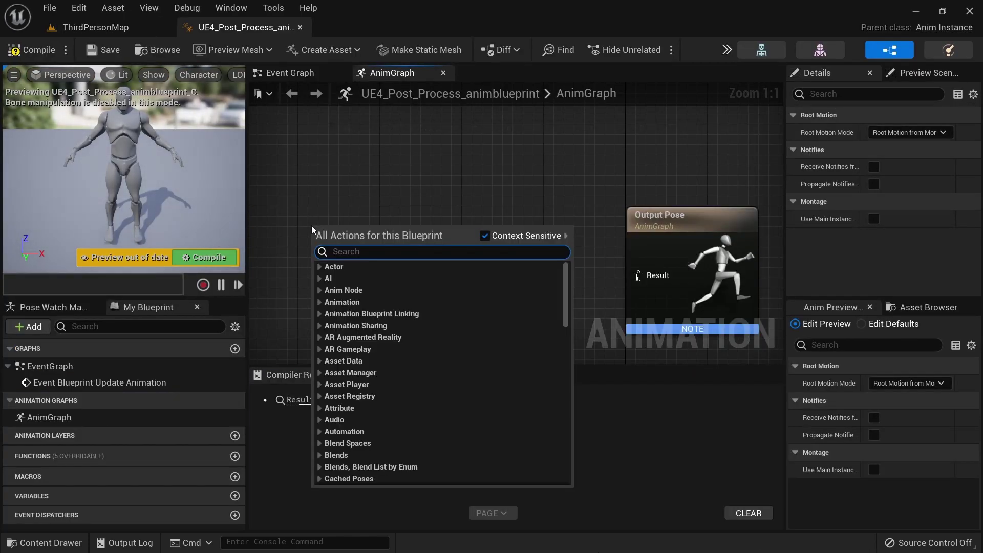
text(input)
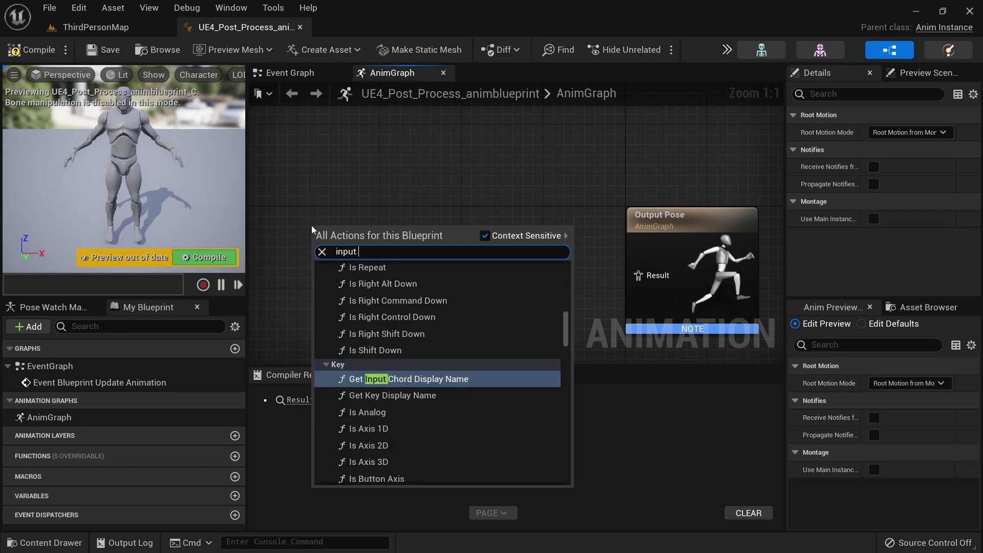
text( pose)
key(Return)
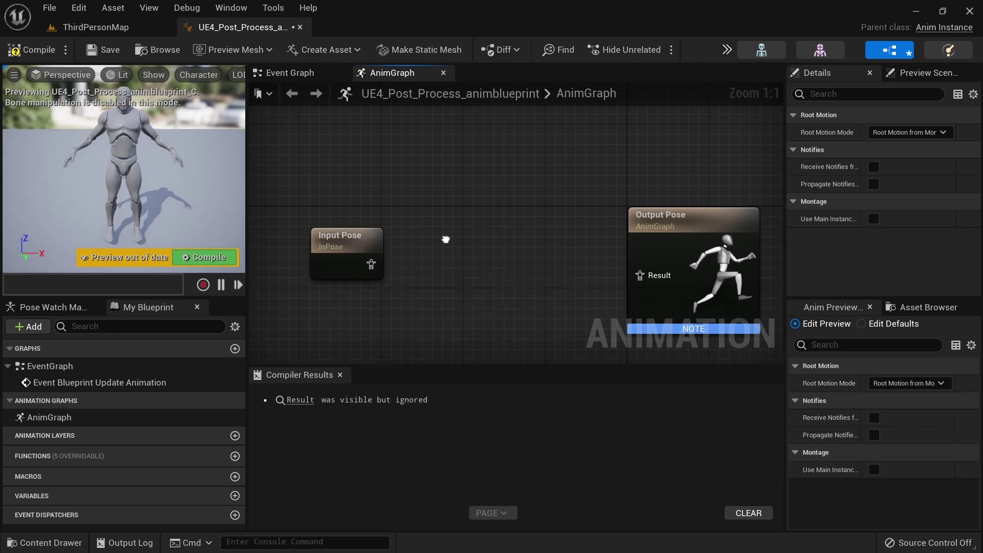
Add a Control Rig node to the AnimGraph and connect it between Input Pose and Output Pose
right_click(444, 238)
text(control)
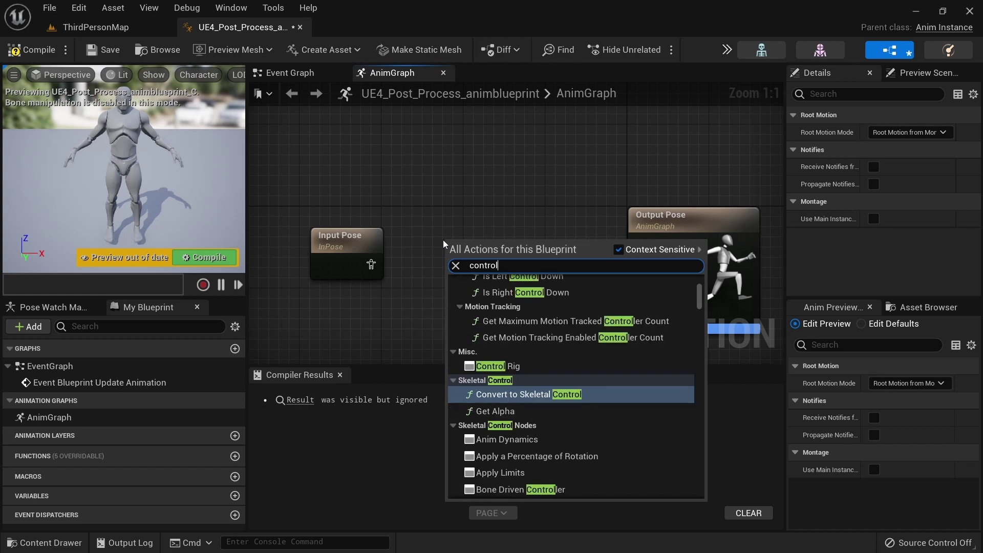
key(Return)
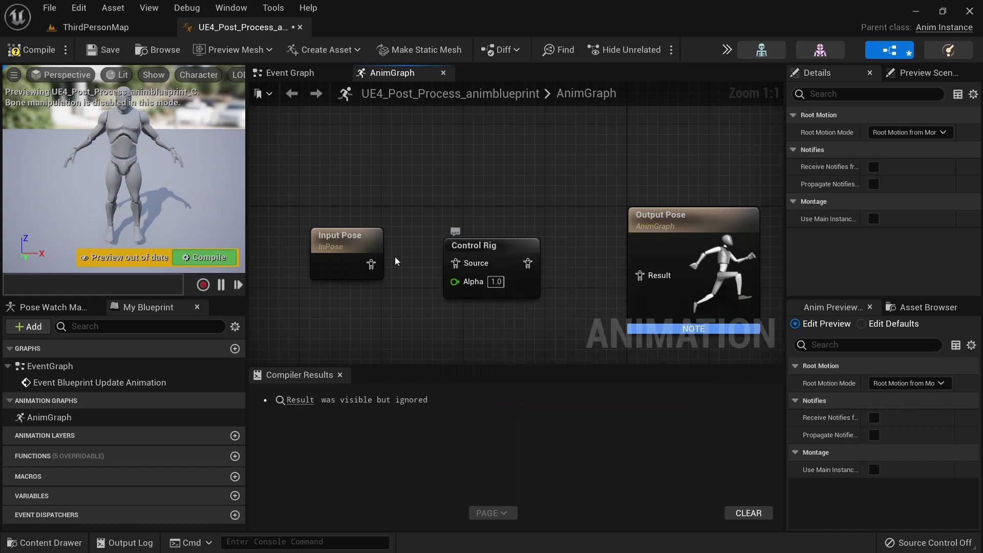
drag(372, 264, 460, 264)
drag(532, 263, 641, 275)
Set the Control Rig node's Control Rig Class to UE4_CR_Mannequin_Procedural2 and compile the Animation Blueprint
click(481, 253)
scroll(872, 229, down, 6)
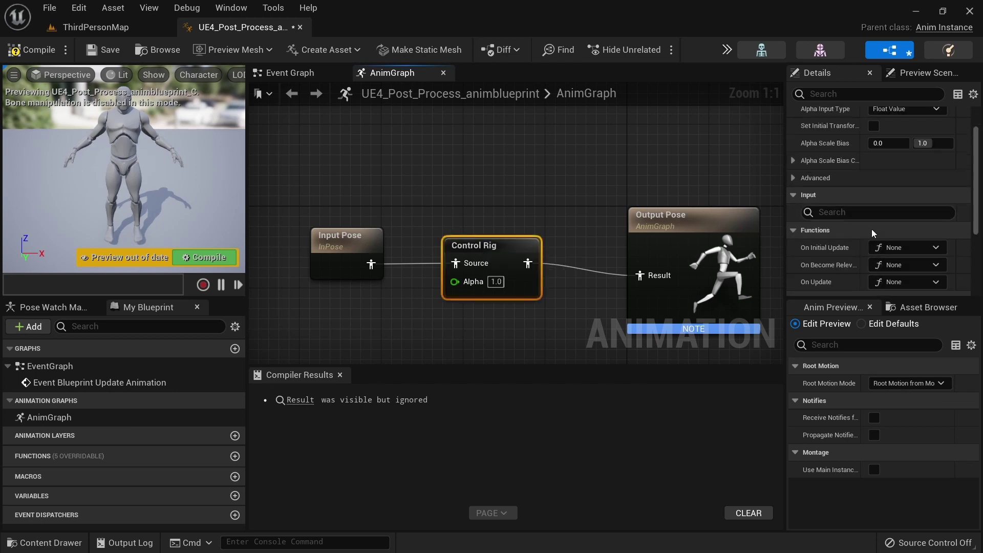
click(877, 253)
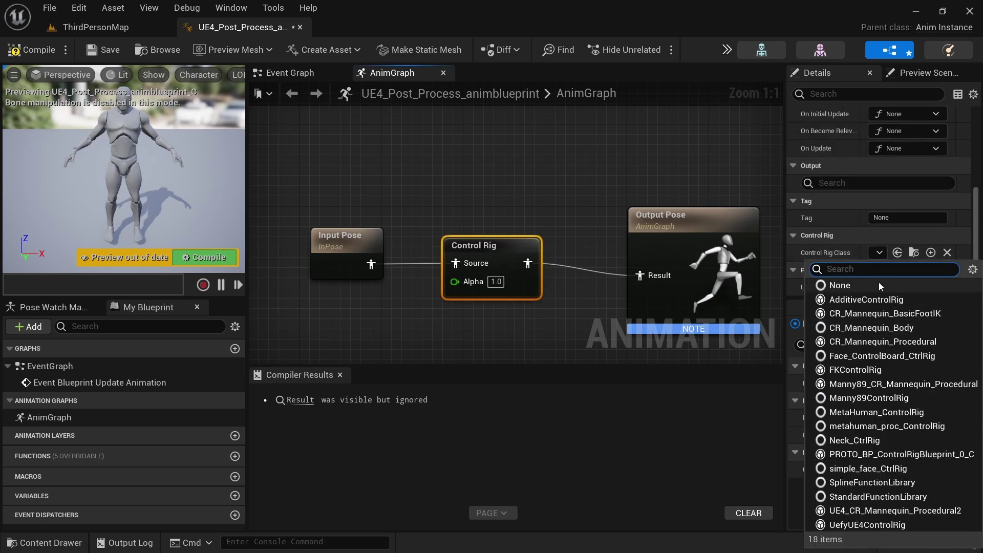
text(ue4)
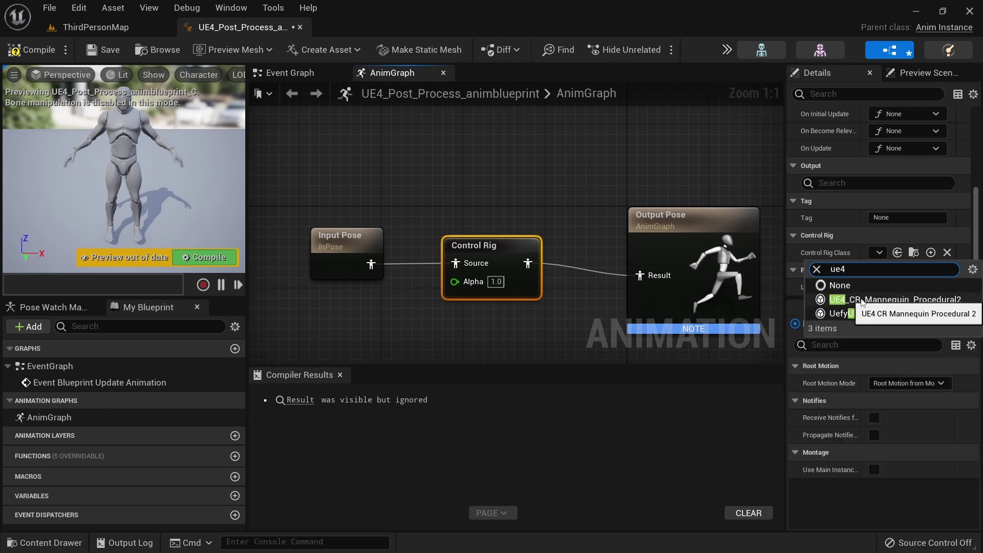
click(908, 299)
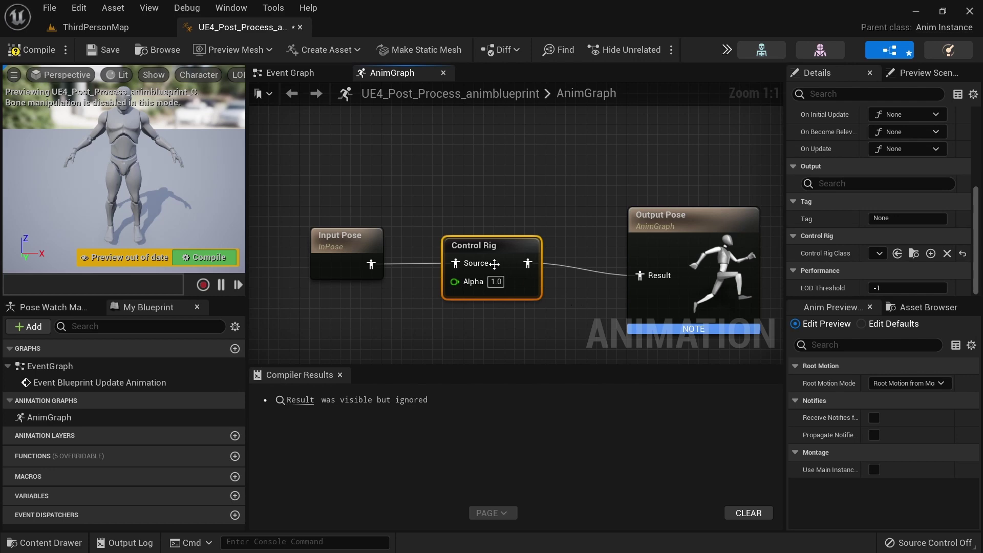
click(30, 50)
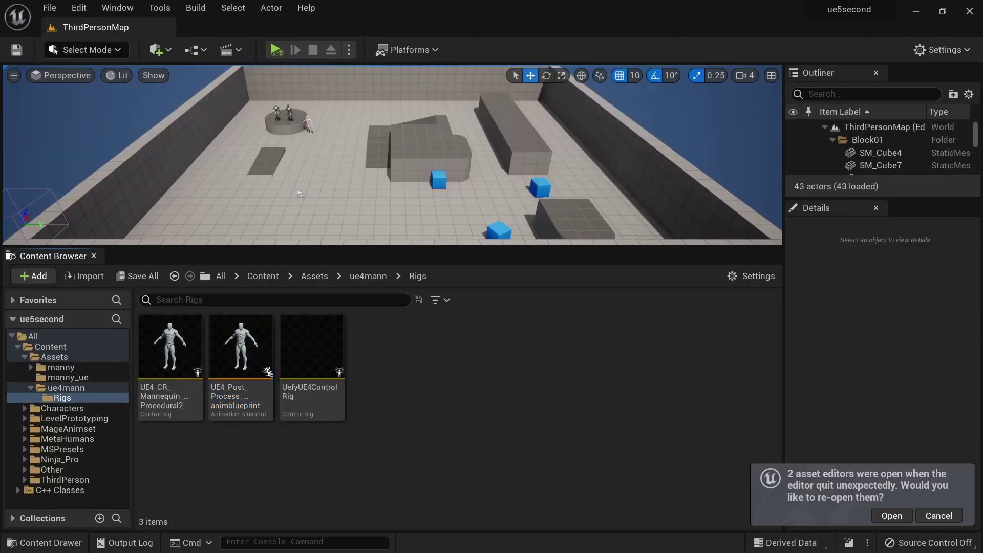
Open the UefyUE4ControlRig control rig from ue4mann's Rigs folder and dock its editor in the main window
click(305, 353)
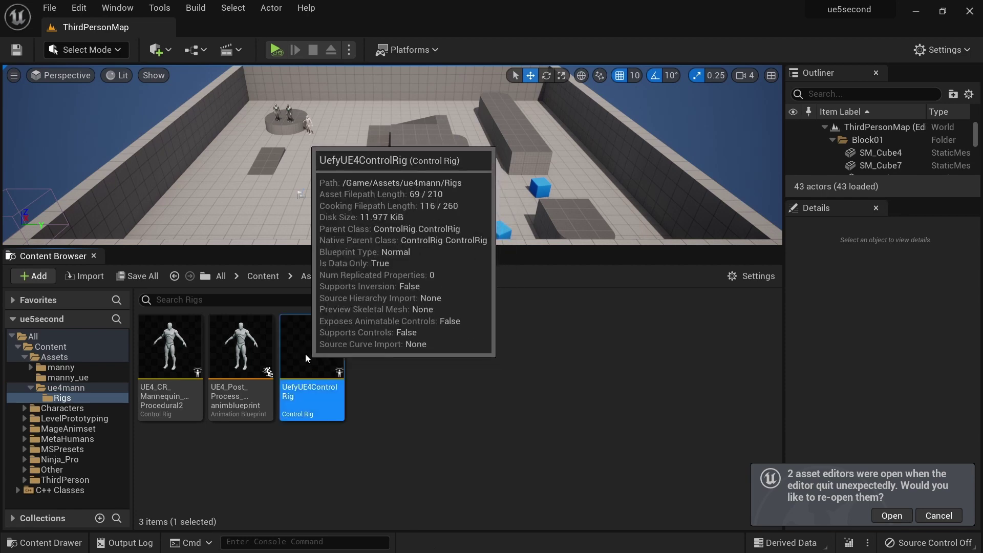
double_click(313, 362)
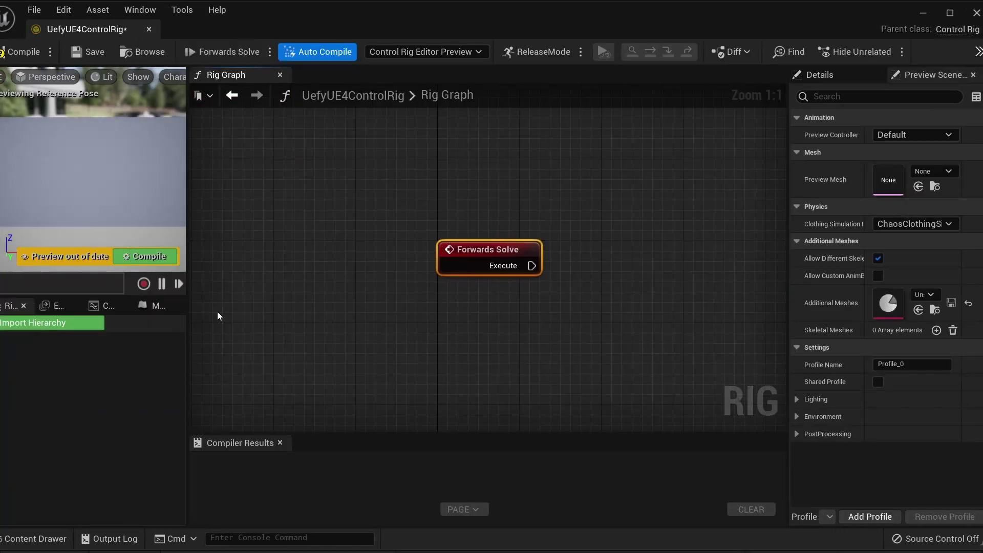
click(17, 327)
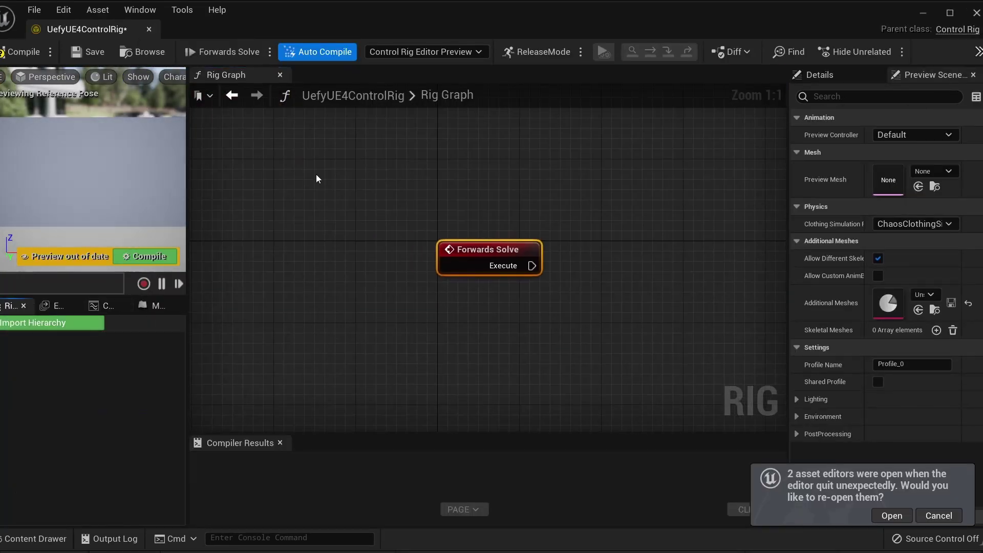
drag(116, 29, 260, 30)
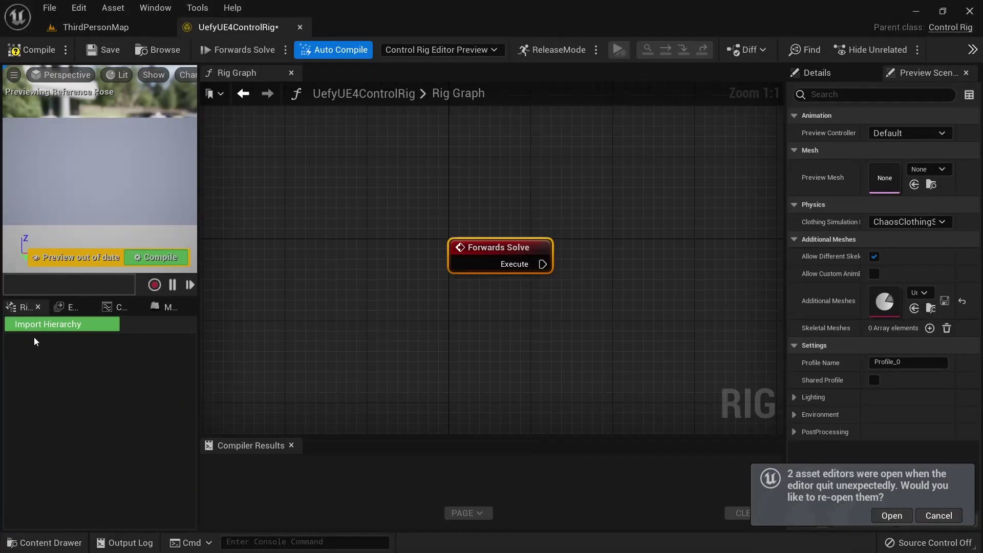
Import the uefy25_ue4_mann hierarchy into UefyUE4ControlRig, then compile and save the rig and close its editor
click(49, 326)
click(614, 288)
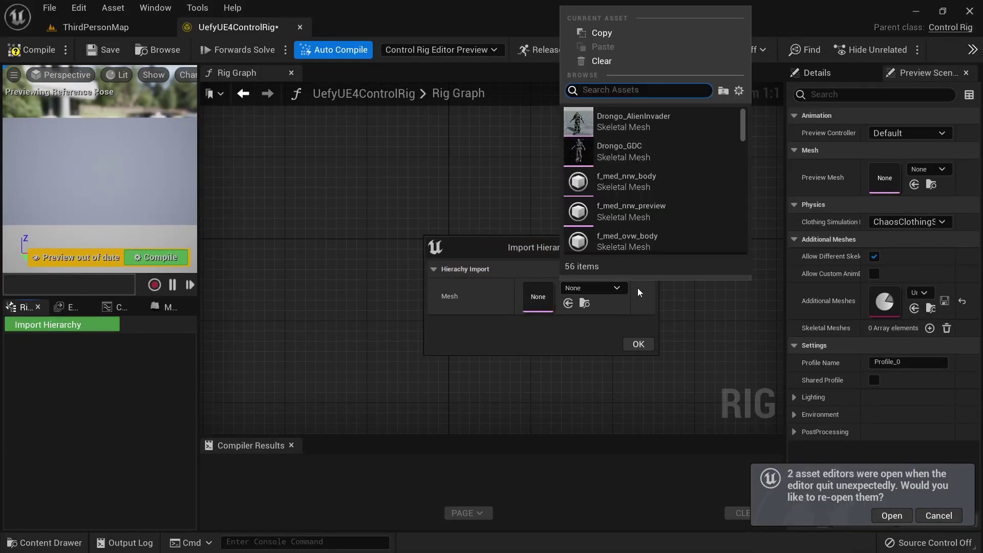
text(ue4)
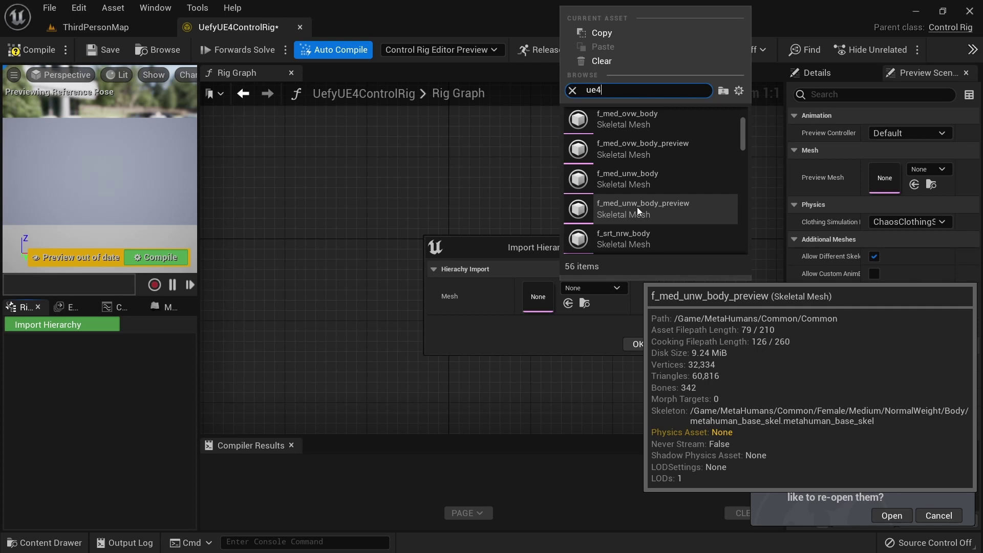
click(667, 184)
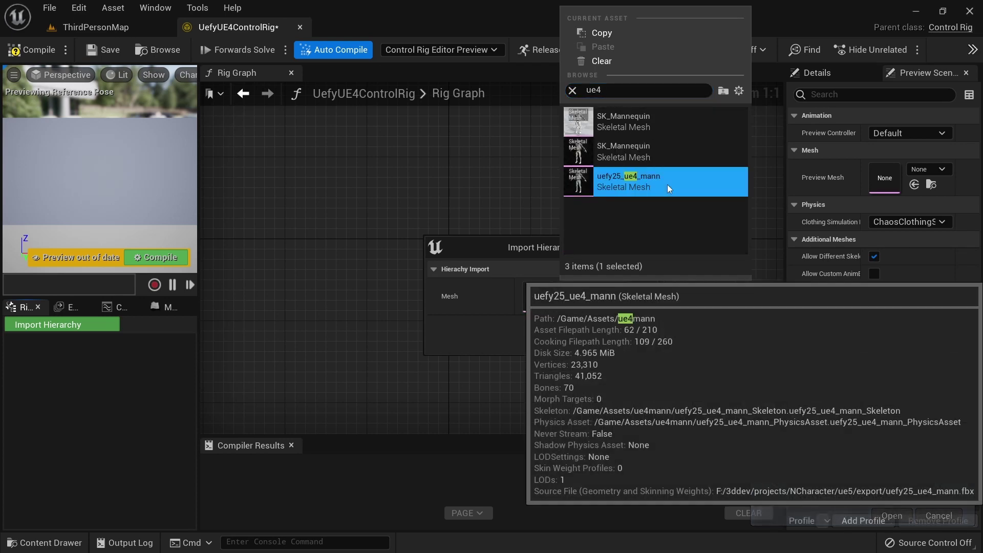
click(638, 345)
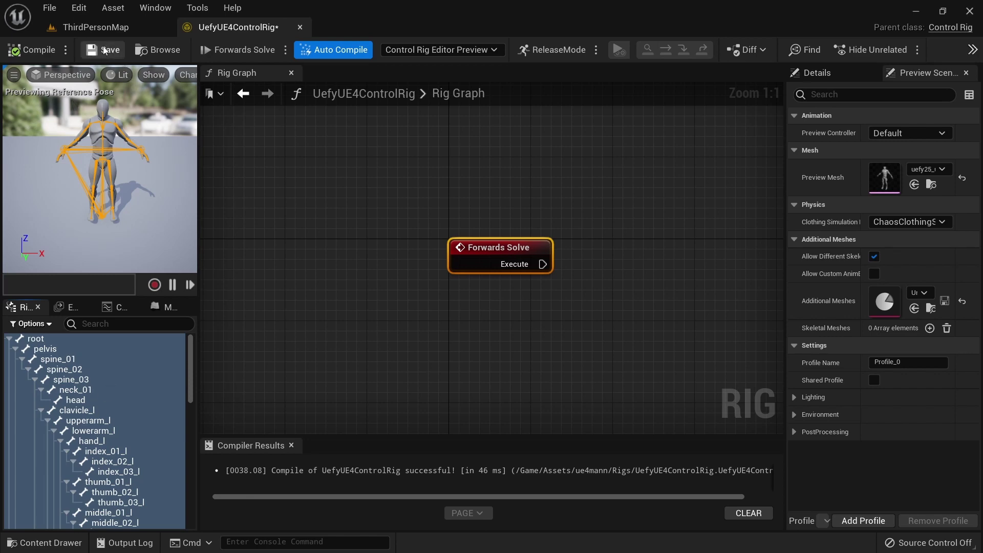
click(32, 49)
click(300, 28)
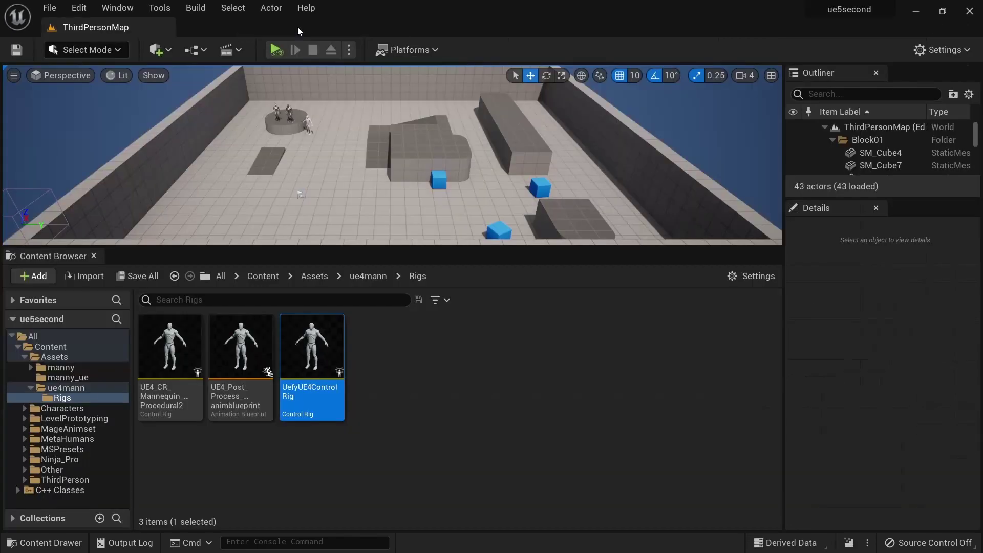
Open the uefy25_ue4_mann skeletal mesh from the ue4mann folder
click(61, 388)
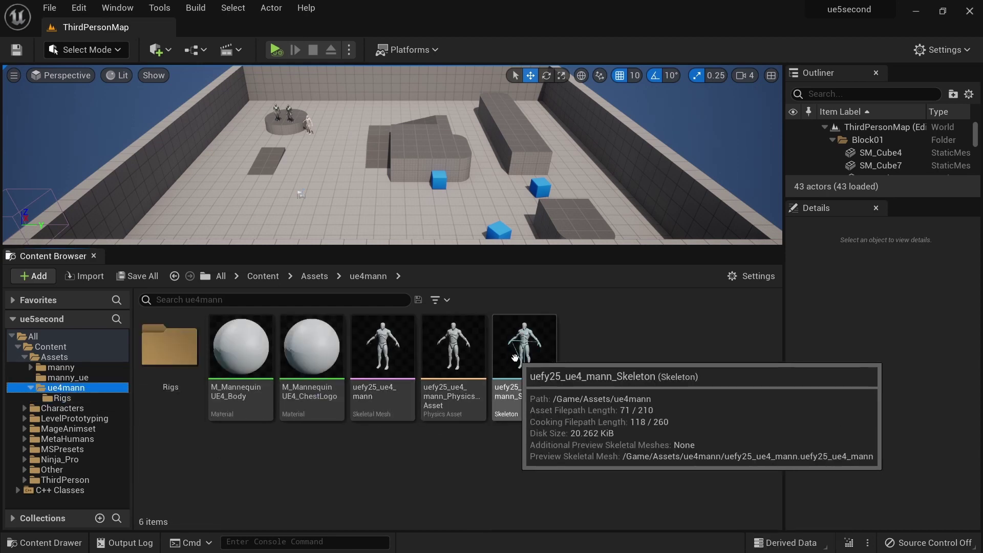
click(386, 359)
double_click(377, 356)
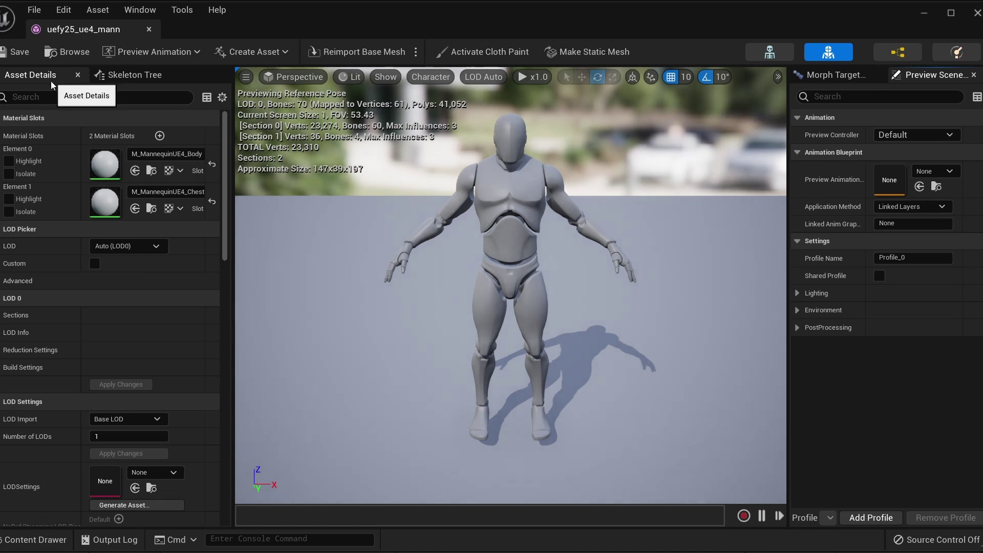
Set the uefy25_ue4_mann mesh's Default Animating Rig to UefyUE4ControlRig
scroll(216, 278, down, 10)
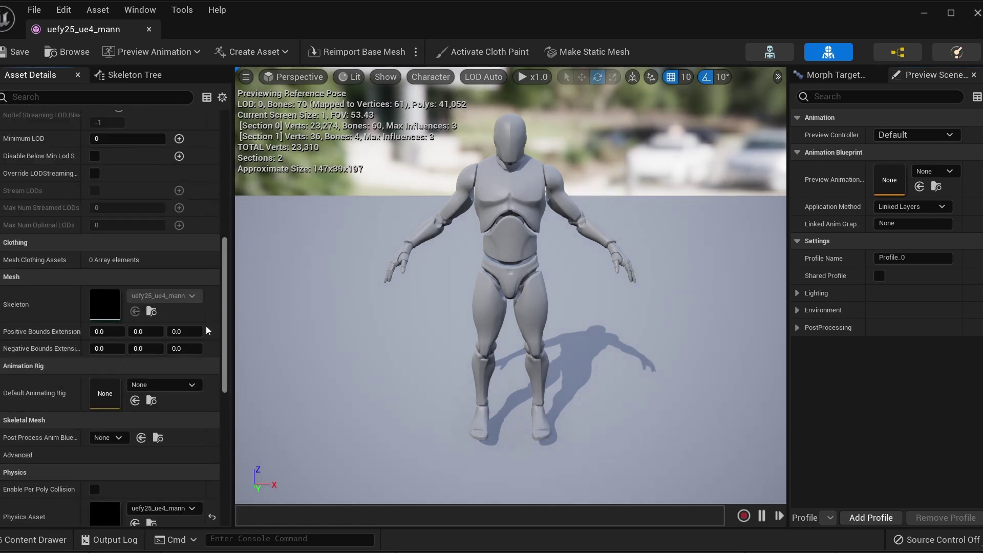
click(180, 289)
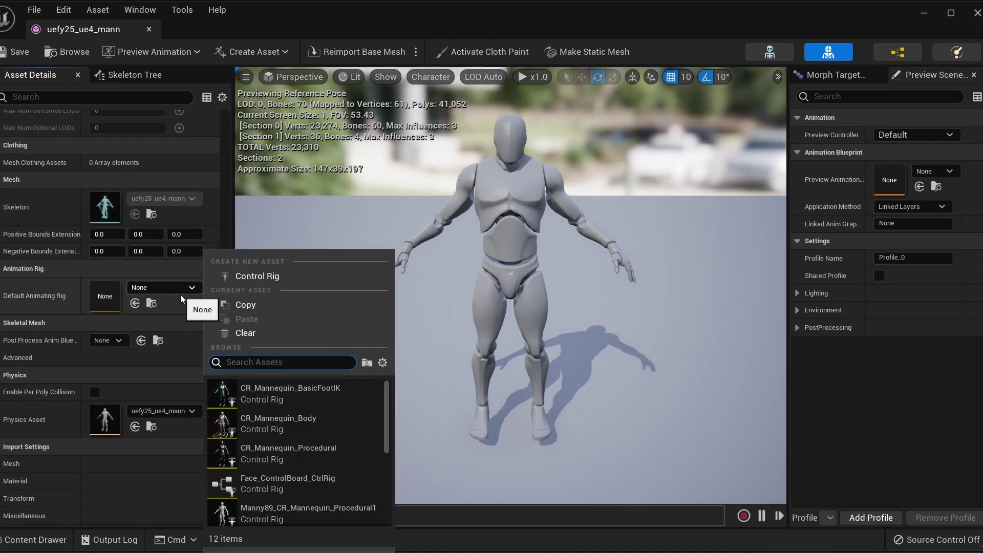
text(ue4)
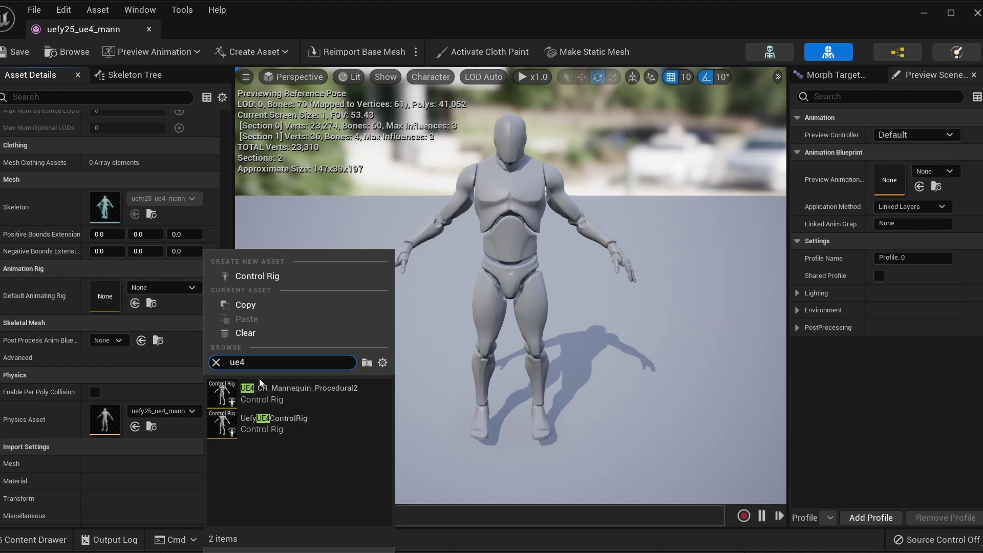
click(271, 419)
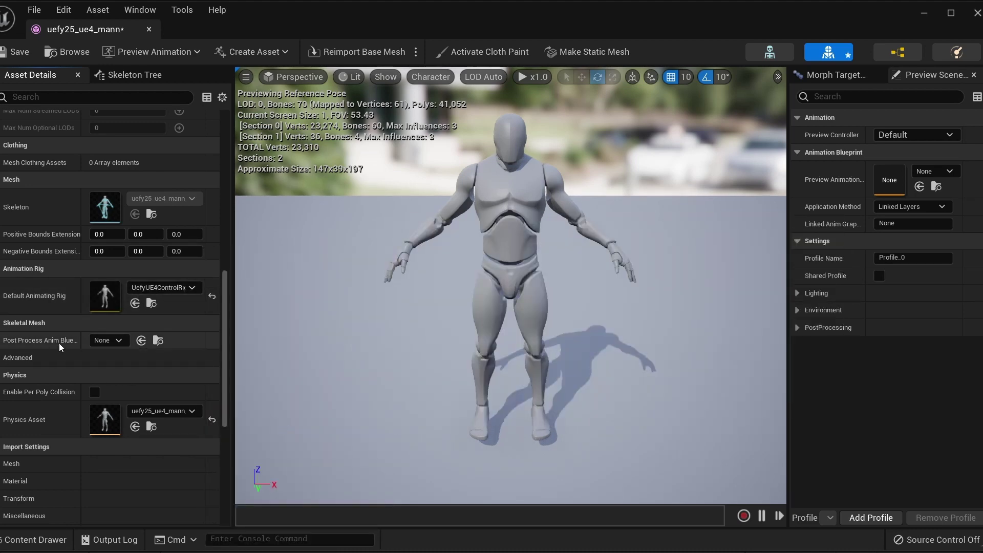
Set the mesh's Post Process Anim Blueprint to UE4_Post_Process_animblueprint and save the mesh
click(113, 342)
click(169, 185)
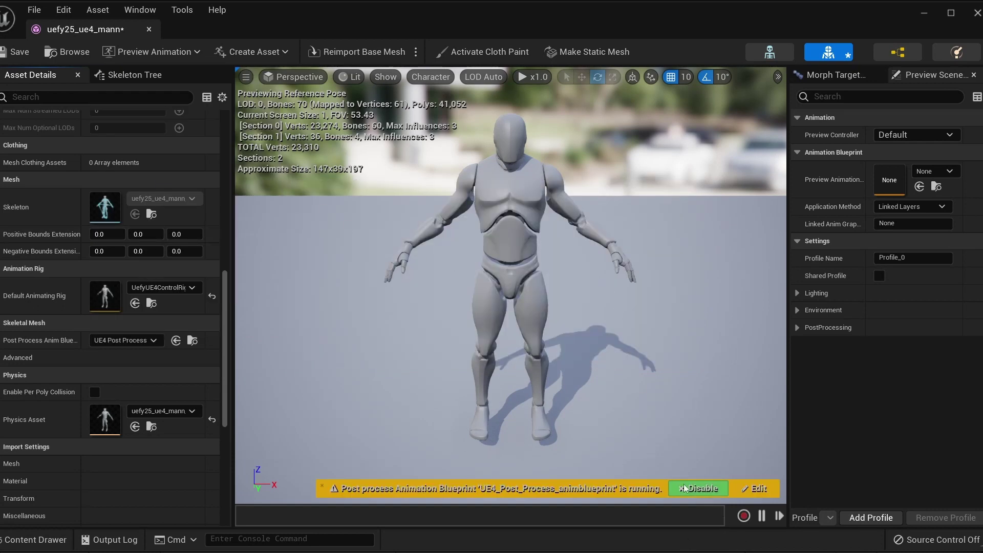
click(19, 52)
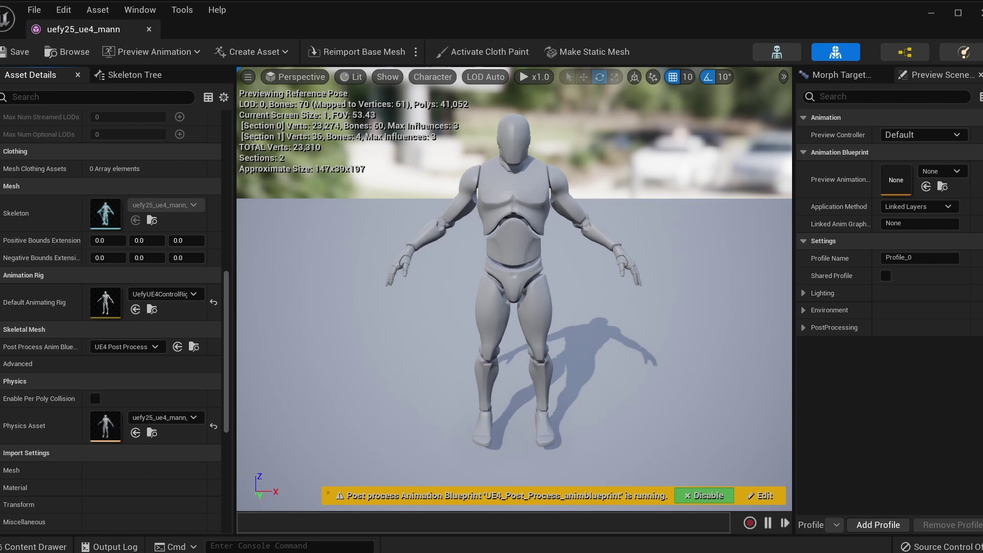
Show the retargeting options in the uefy25_ue4_mann skeleton tree and recursively set translation retargeting to Skeleton from the root bone
click(131, 74)
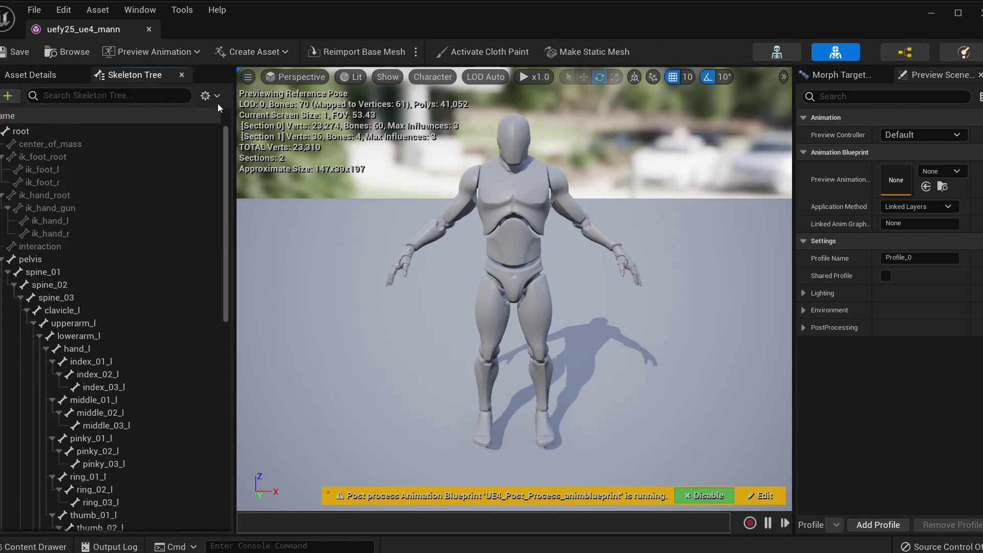
click(215, 98)
click(220, 211)
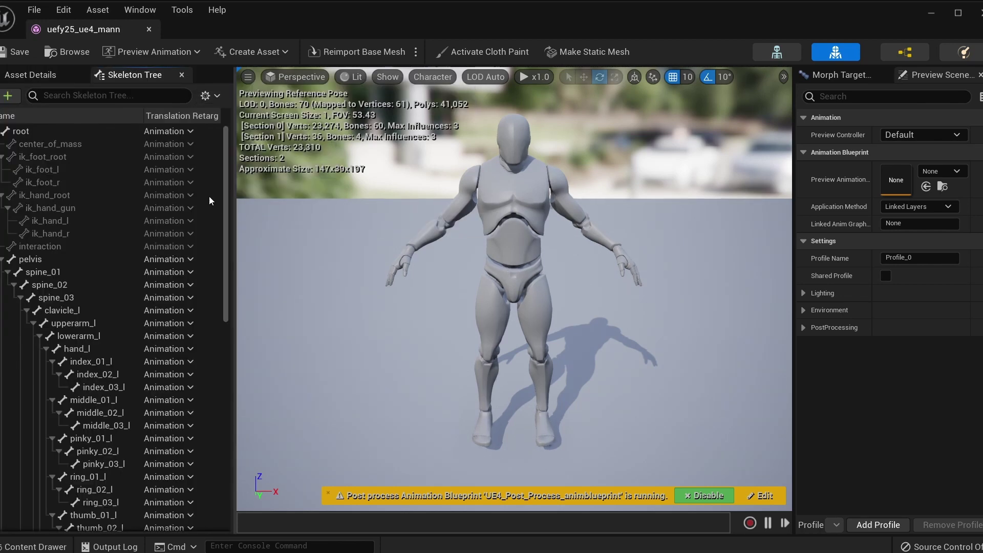
right_click(90, 131)
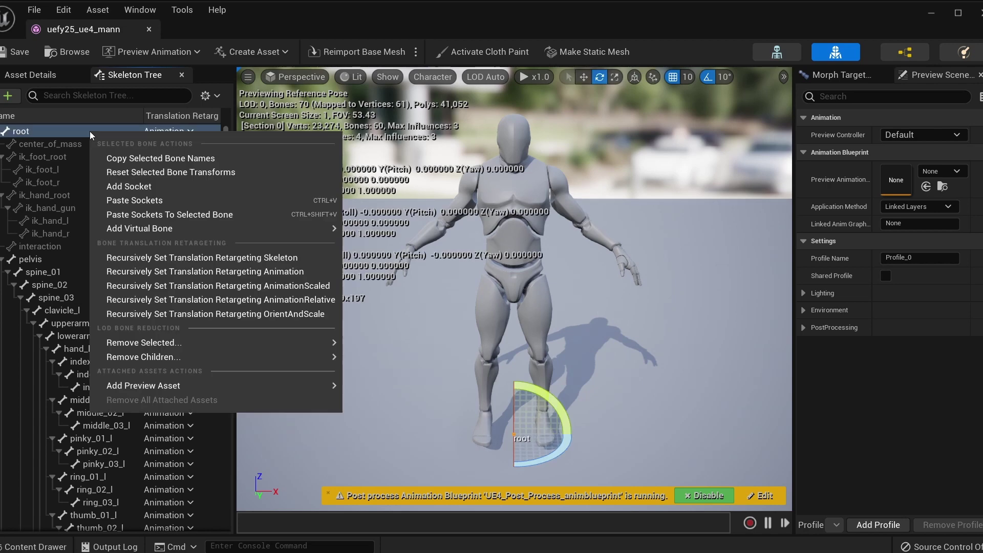
click(232, 258)
Set translation retargeting to Animation for the root bone and Animation Scaled for the pelvis, then save the asset
click(165, 131)
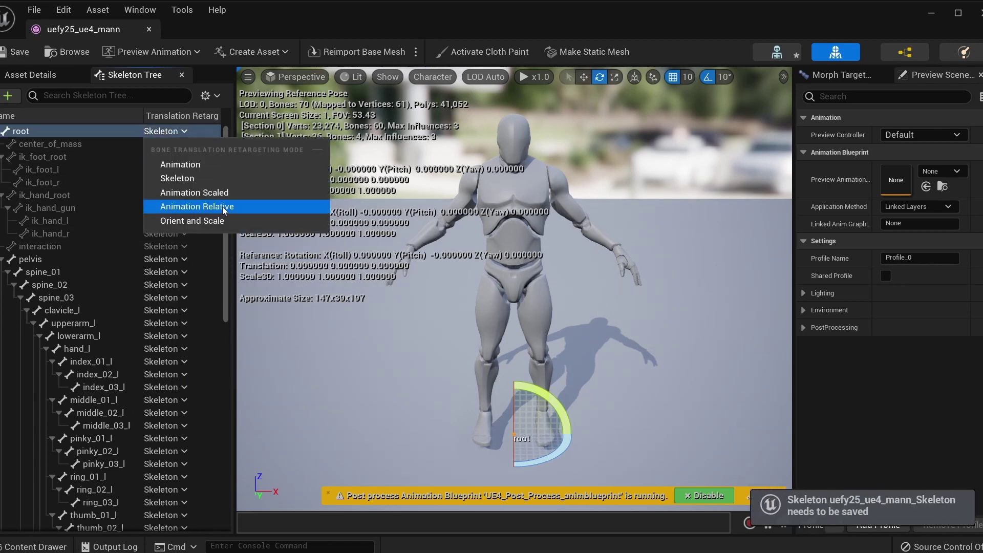
click(190, 164)
click(156, 260)
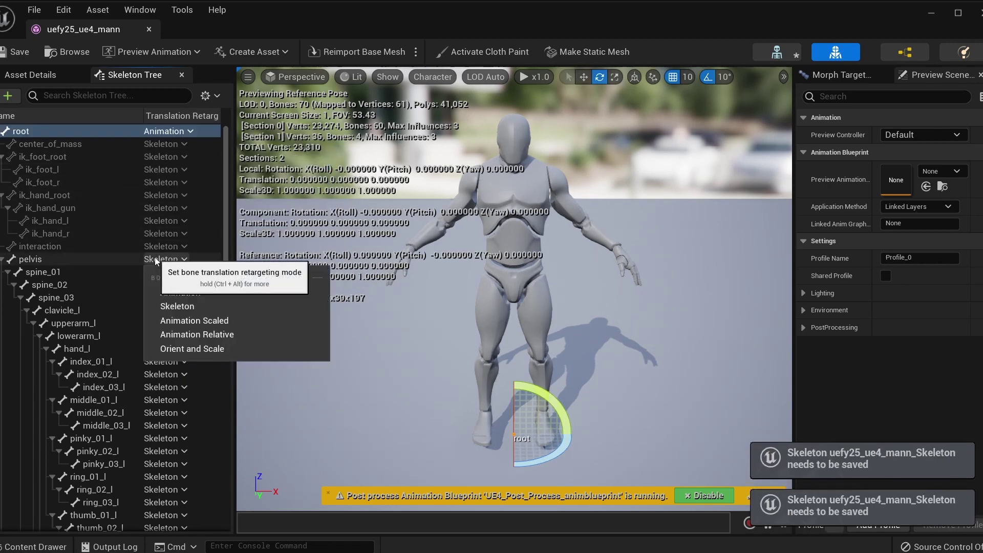
click(215, 320)
click(20, 52)
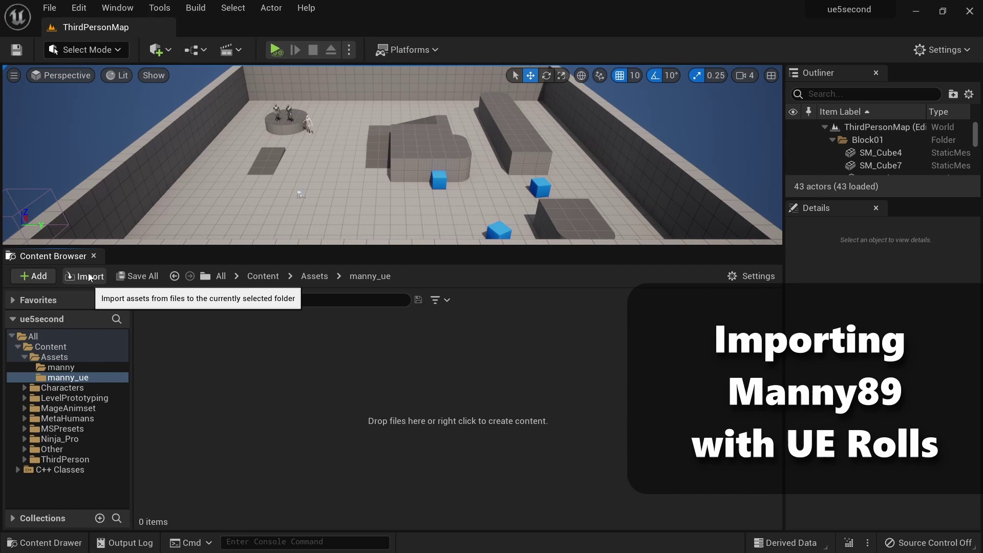
Choose uefy25_manny89_ue_rolls.fbx from the export folder for import into the manny_ue folder
click(85, 276)
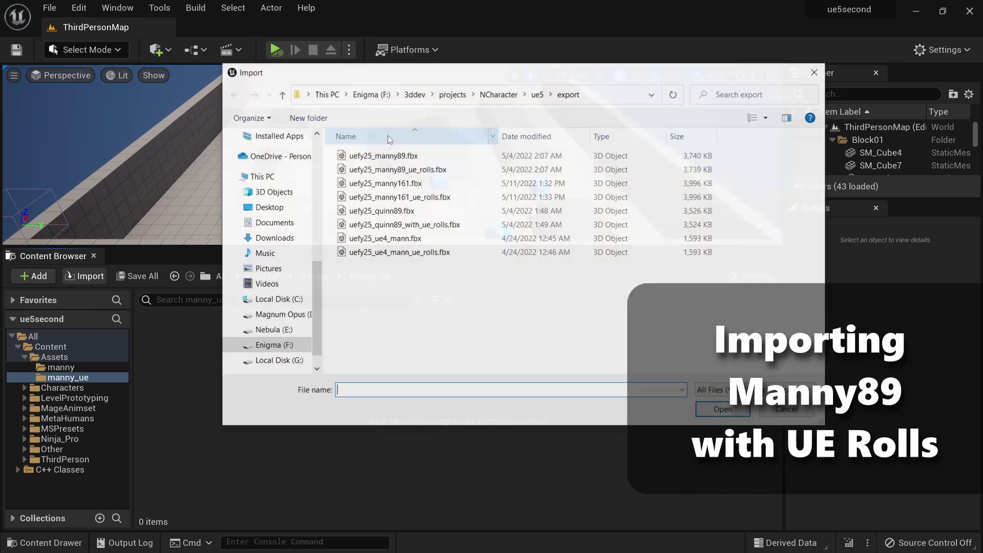
click(410, 155)
click(425, 169)
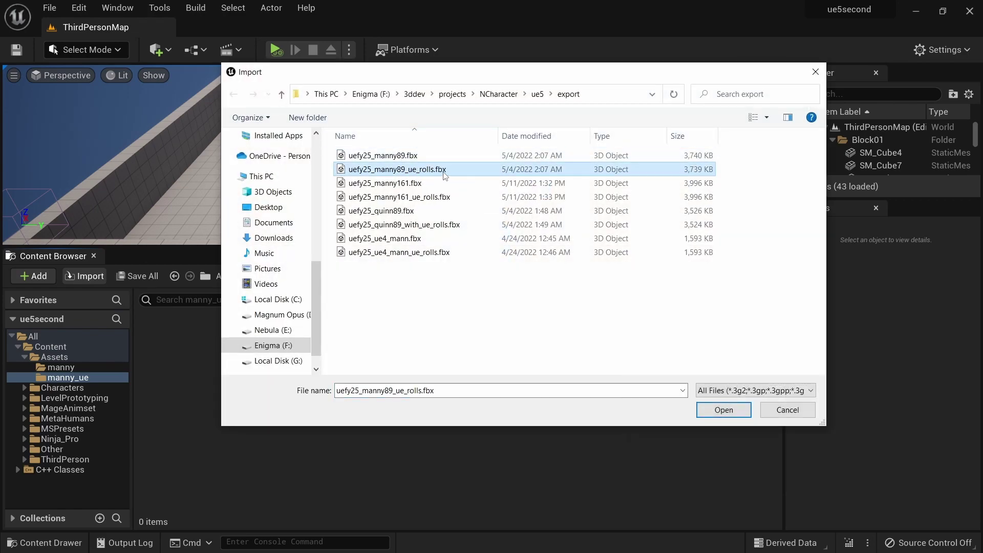
click(724, 410)
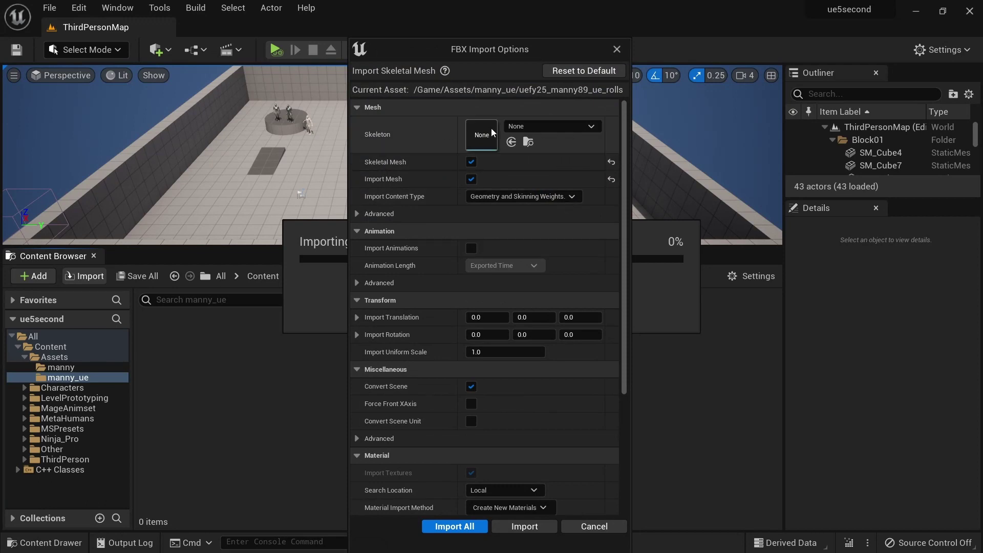
Assign the SK_Mannequin skeleton in the FBX import options and import the mesh
click(530, 128)
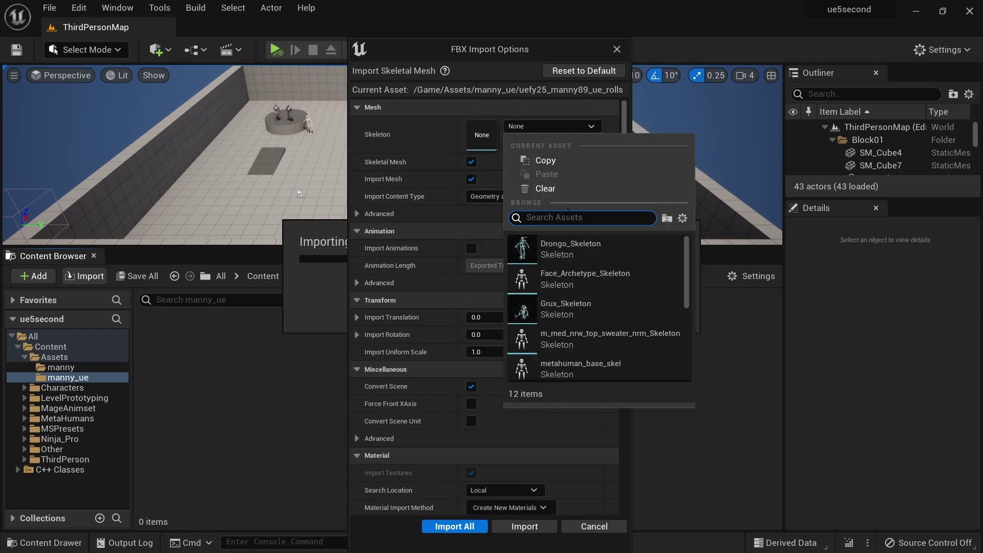
key(BackSpace)
text(ann)
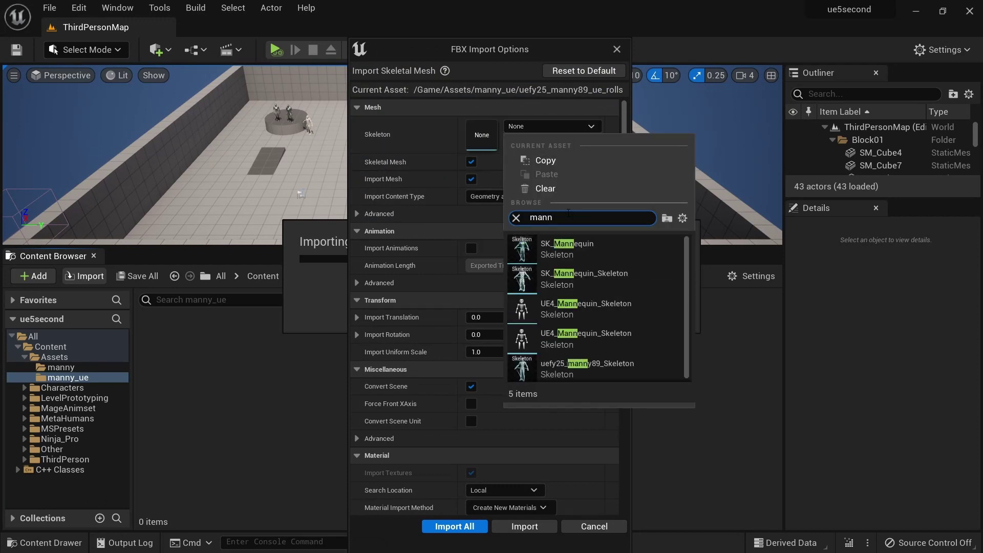
text(e)
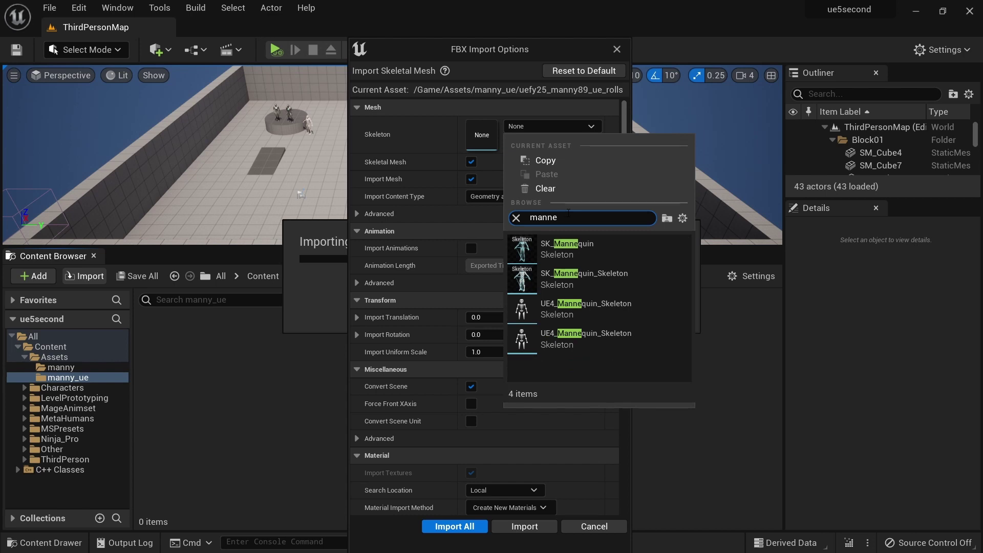
click(544, 250)
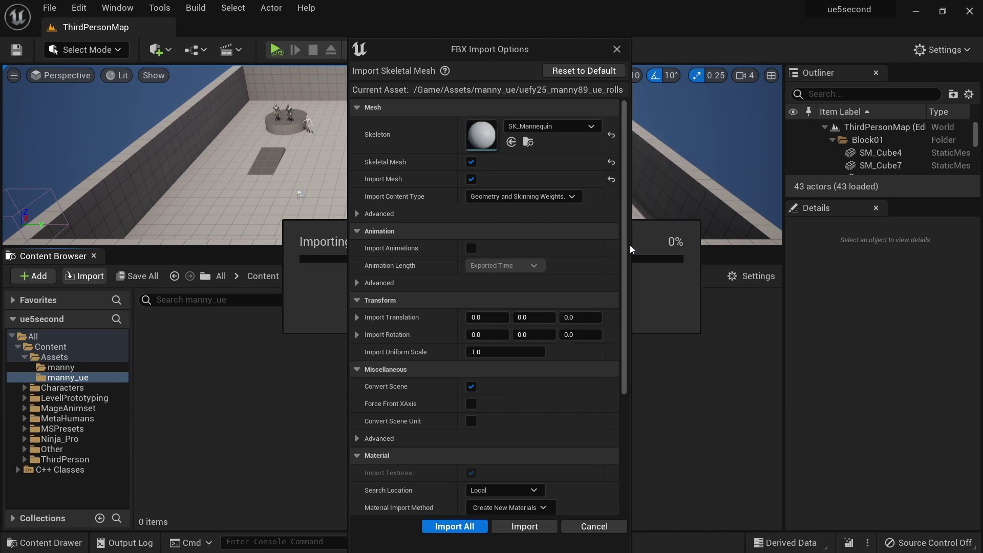
click(524, 527)
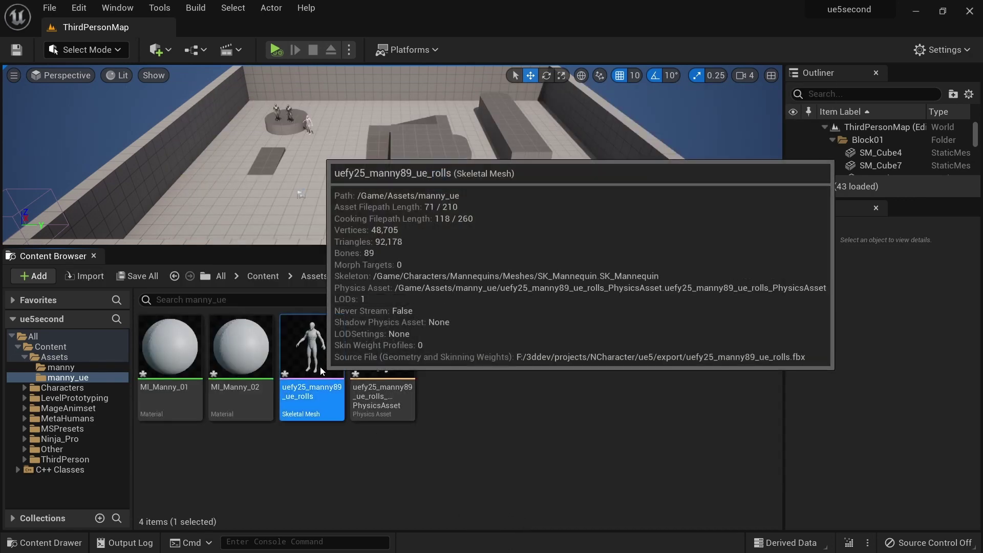
Open the uefy25_manny89_ue_rolls mesh and set its Default Animating Rig to CR_Mannequin_Body and Post Process Anim Blueprint to ABP_Manny_PostProcess
double_click(320, 366)
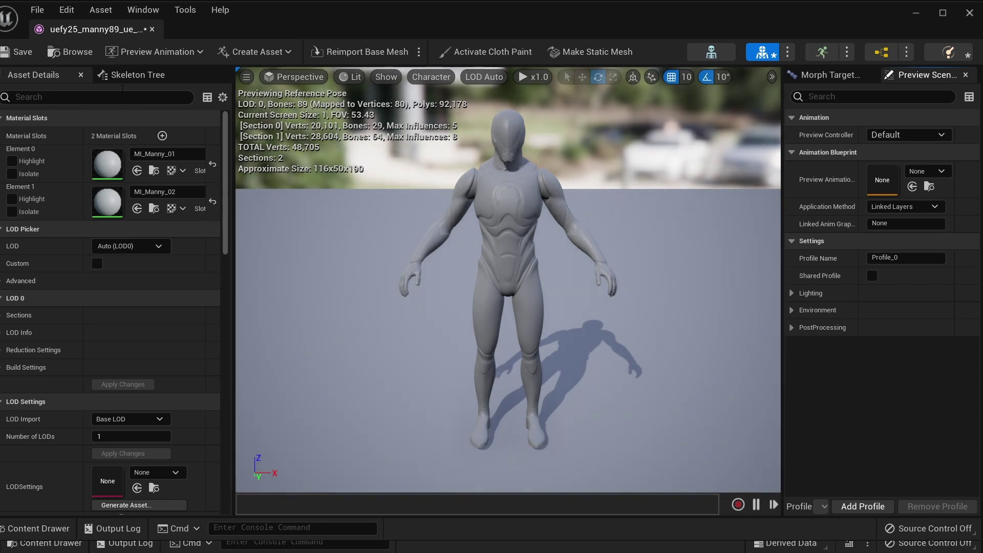
drag(226, 170, 224, 326)
click(159, 286)
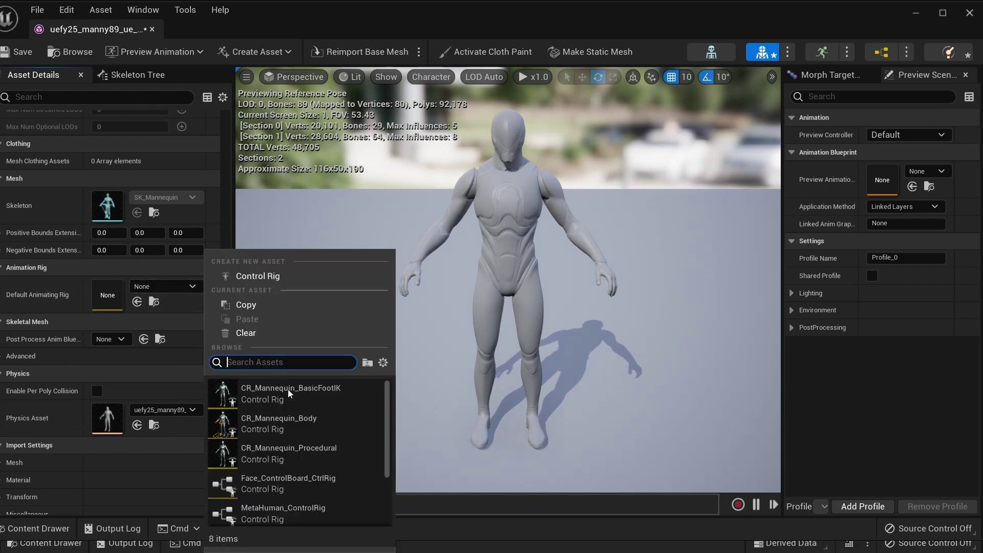
click(146, 323)
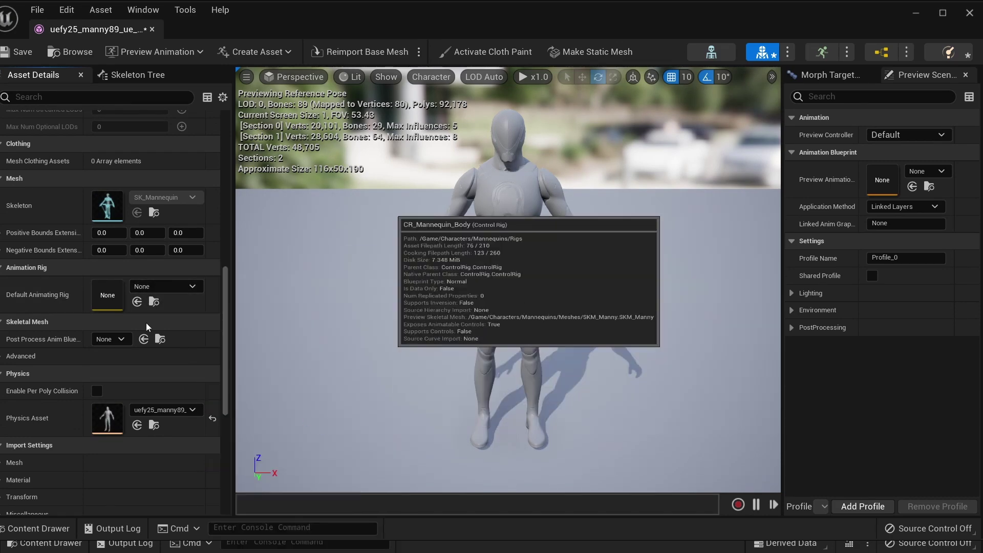
click(118, 340)
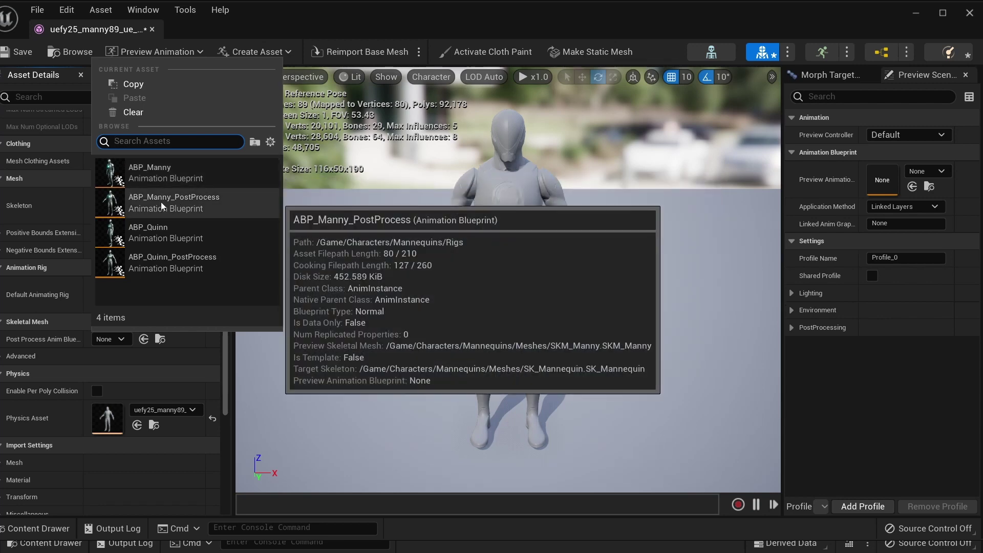
click(211, 205)
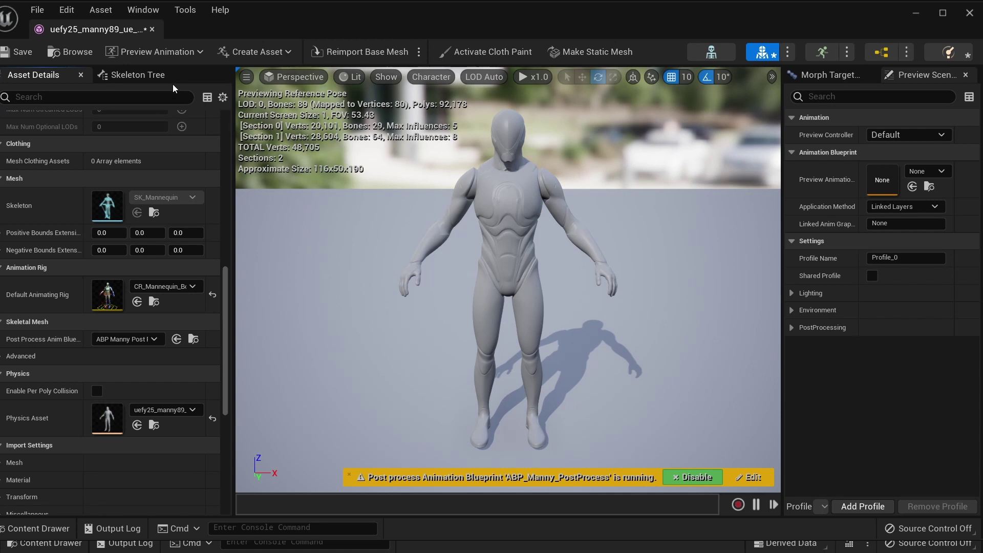
Show the retargeting options in the SK_Mannequin skeleton tree and recursively set translation retargeting to Skeleton from the root bone
click(153, 75)
click(207, 95)
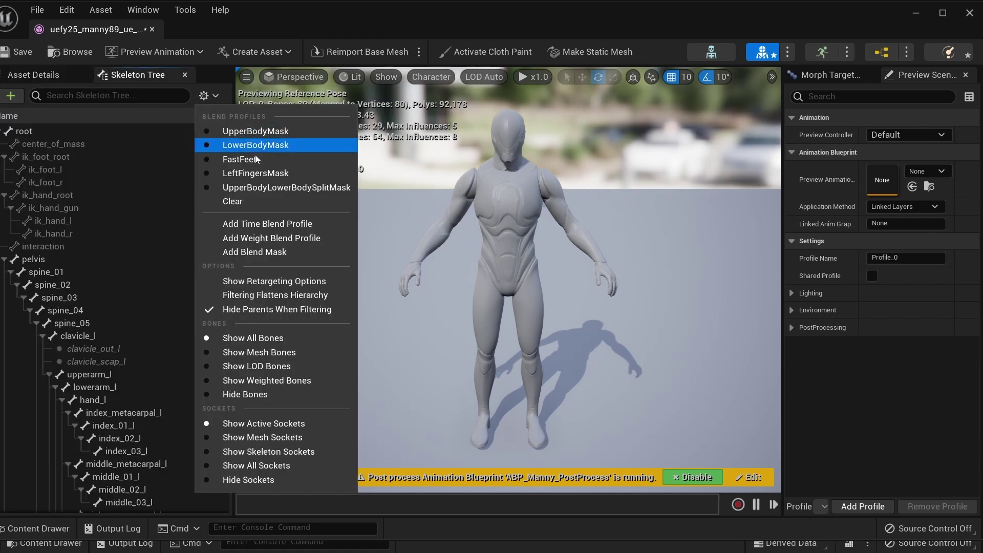
click(273, 281)
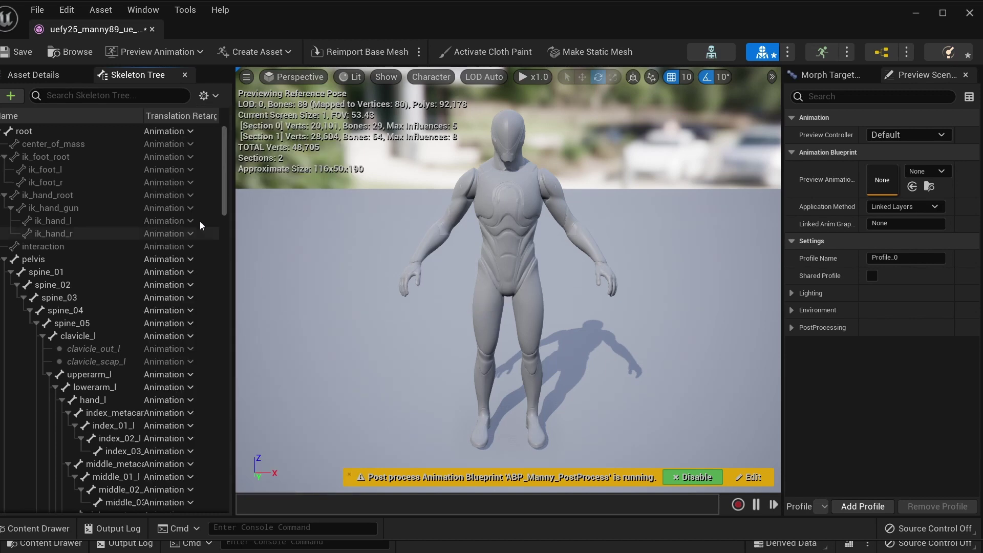
click(137, 131)
right_click(98, 131)
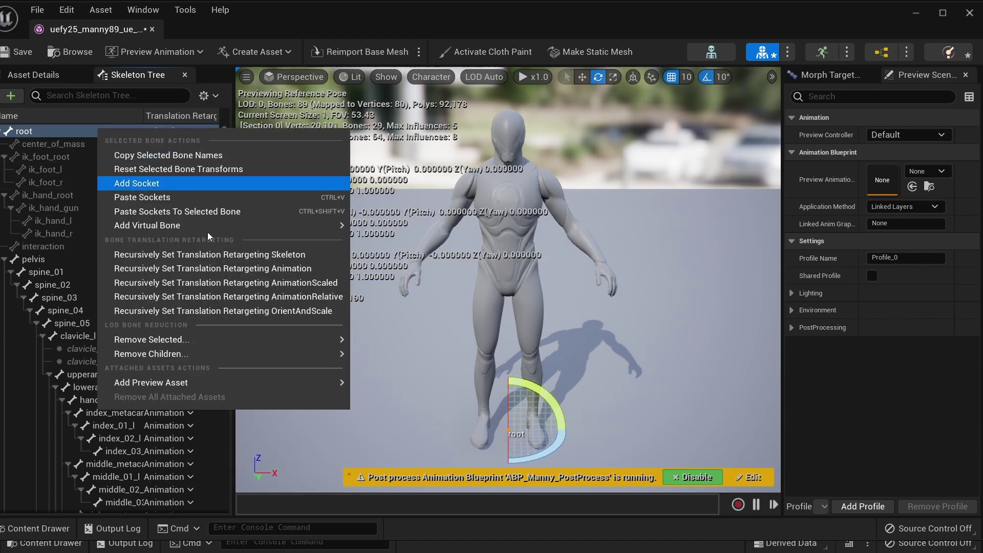
click(226, 254)
Set SK_Mannequin's translation retargeting to Animation for the root and Animation Scaled for the pelvis, then save the mesh
click(163, 132)
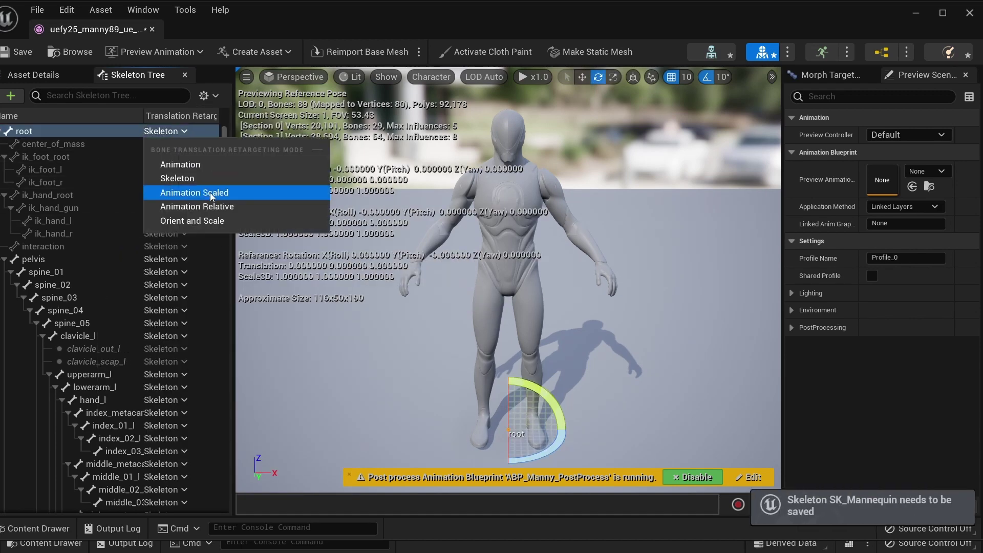
click(194, 165)
right_click(163, 257)
click(153, 260)
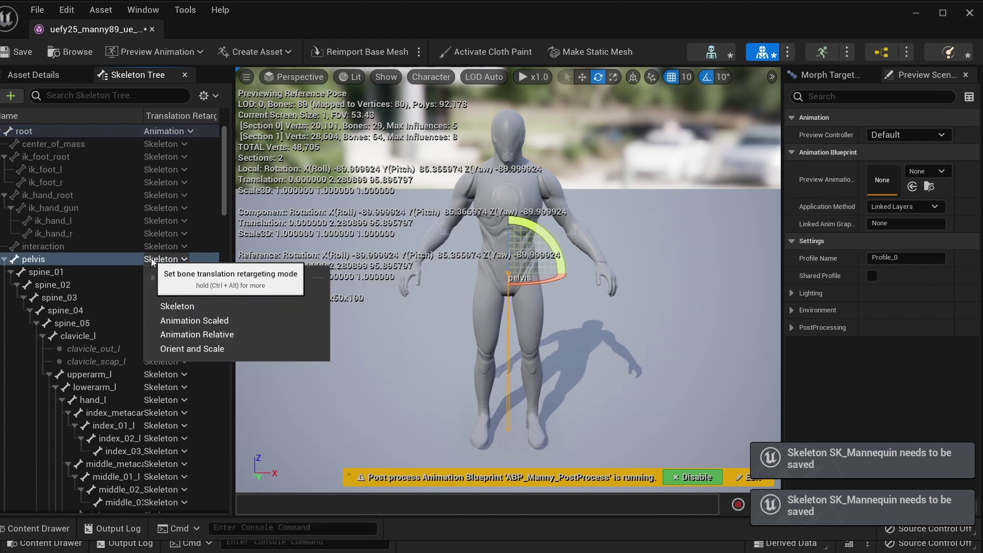
click(194, 320)
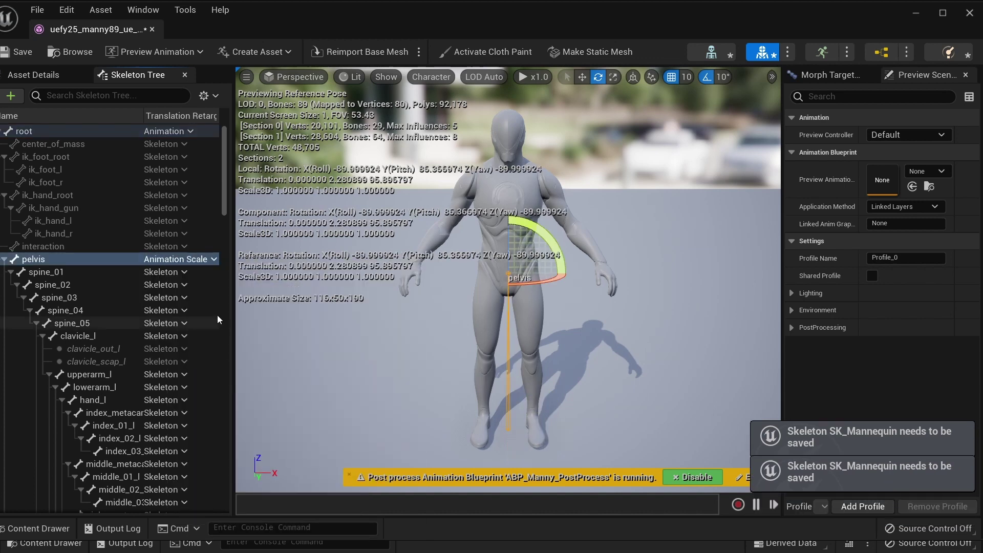
click(23, 52)
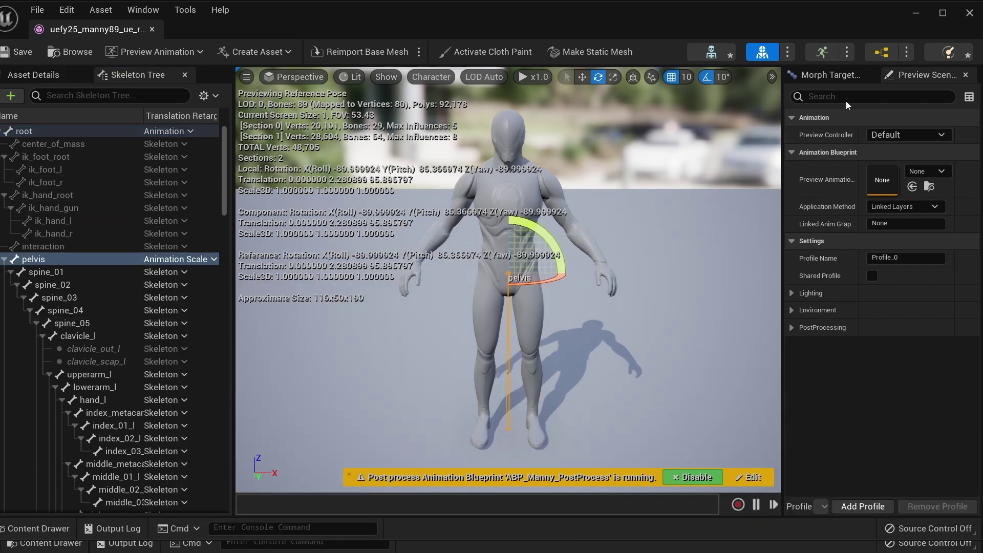
Switch to the MM_Idle animation and set its preview mesh to uefy25_manny89_ue_rolls
click(823, 53)
click(940, 173)
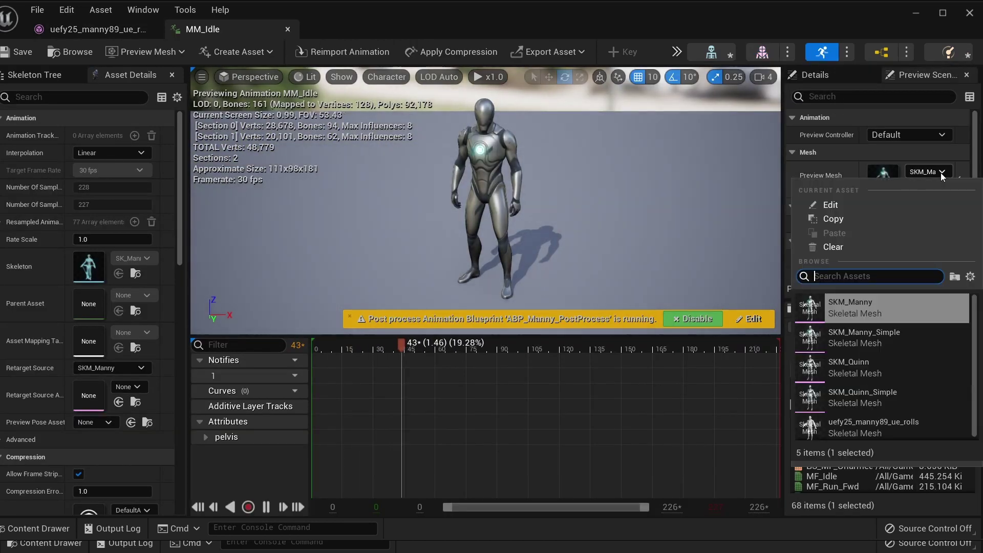
scroll(964, 313, down, 1)
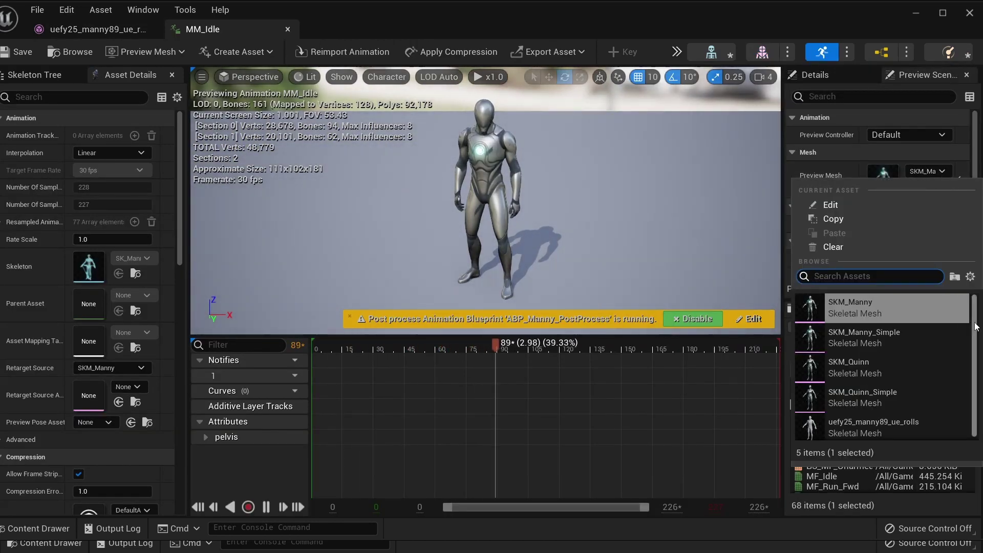
click(903, 431)
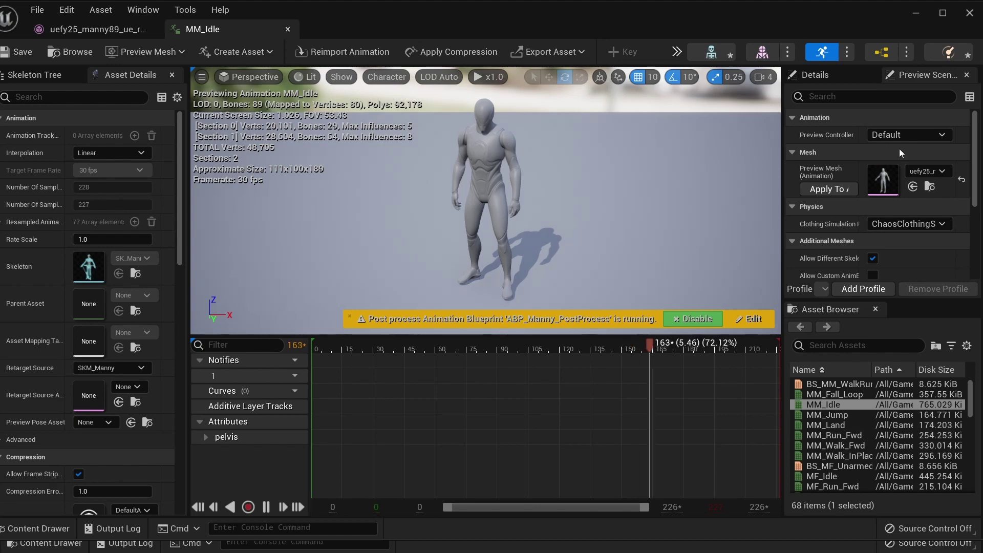